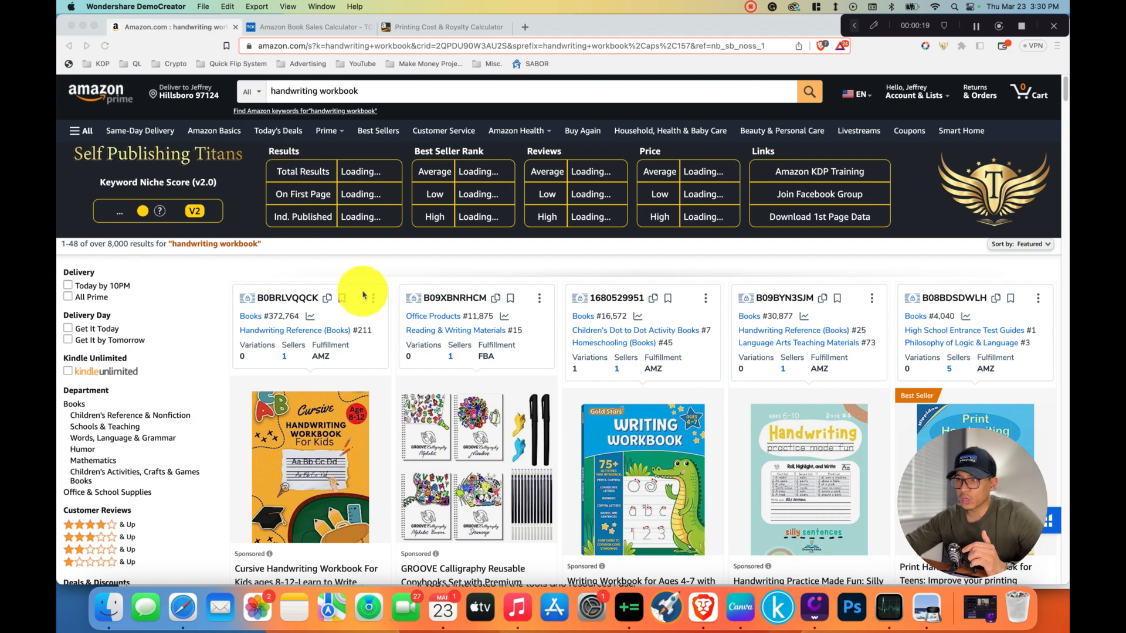
Look through the Amazon handwriting workbook results, and calculate the sales for a book with BSR rank 131 in the BSR to Sales Calculator.
{"action": "scroll", "coordinate": [450, 346], "scroll_direction": "down", "scroll_amount": 2}
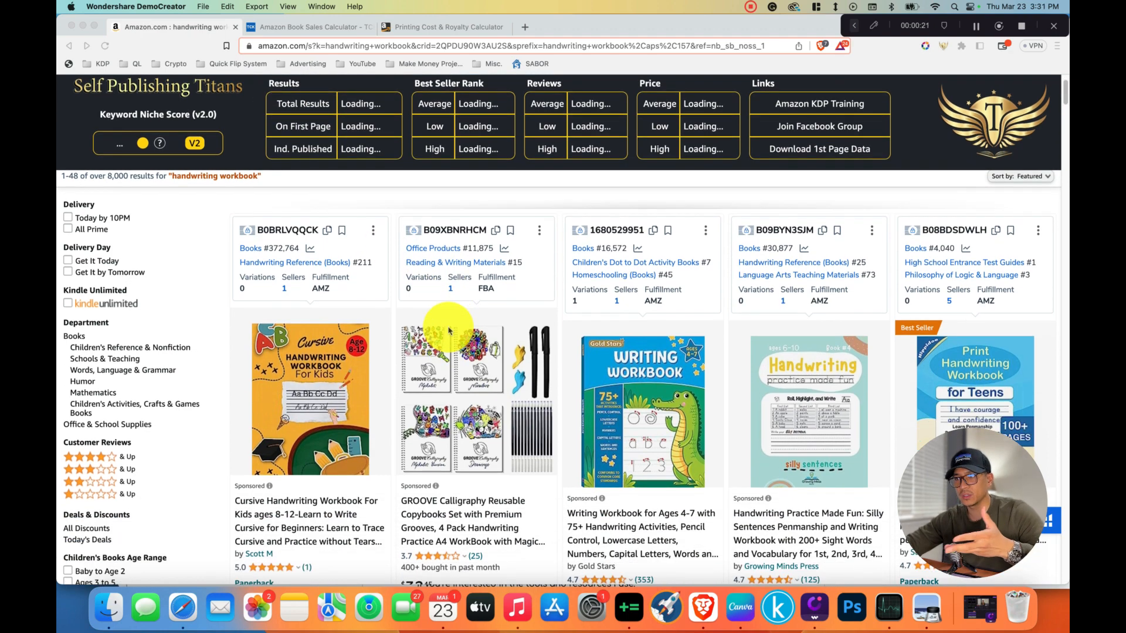
{"action": "scroll", "coordinate": [445, 321], "scroll_direction": "down", "scroll_amount": 10}
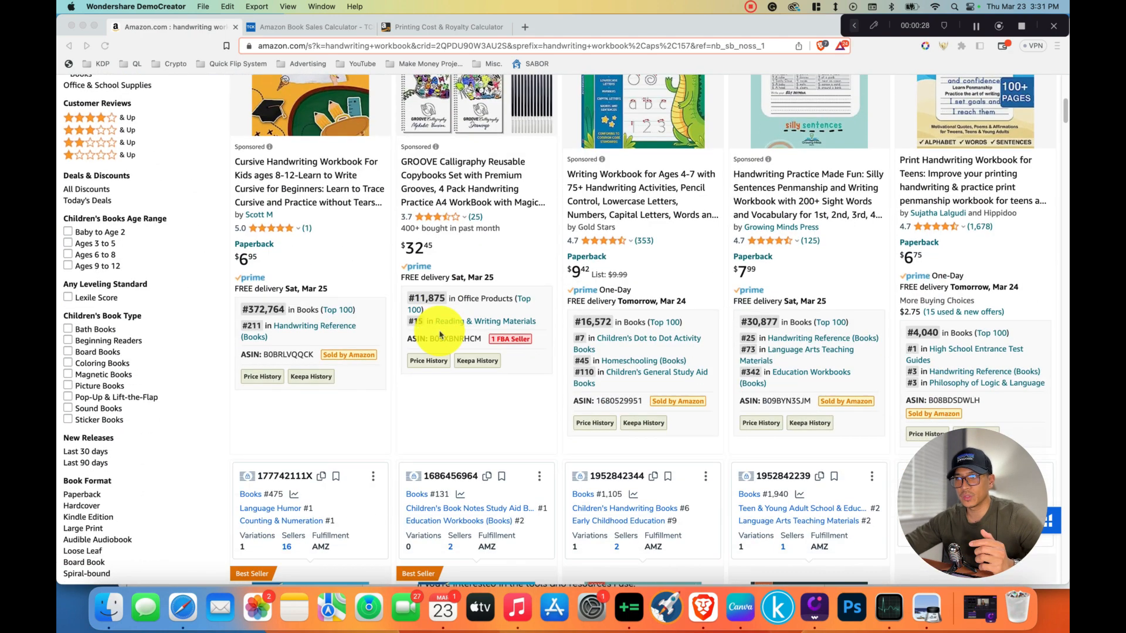
{"action": "scroll", "coordinate": [449, 329], "scroll_direction": "down", "scroll_amount": 6}
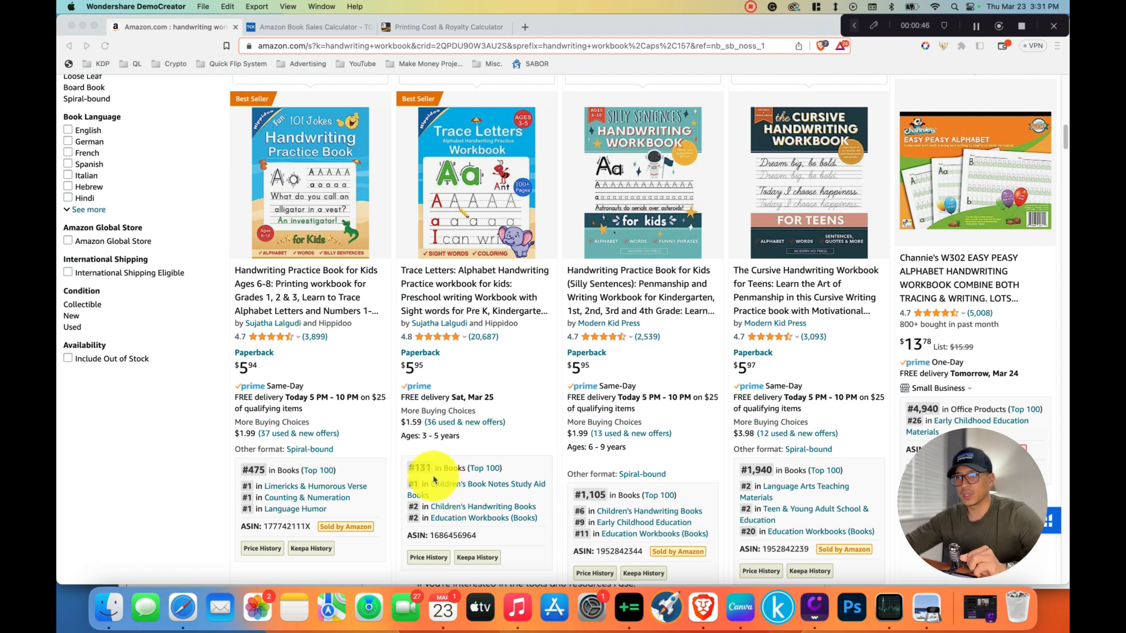
{"action": "left_click", "coordinate": [304, 27]}
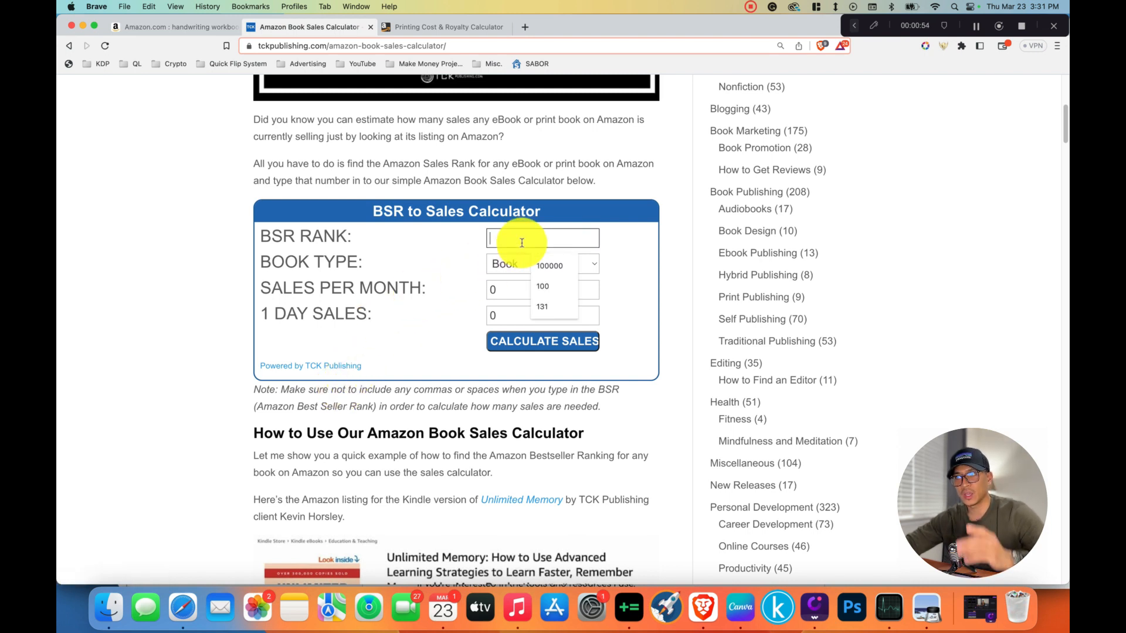
{"action": "type", "text": "131"}
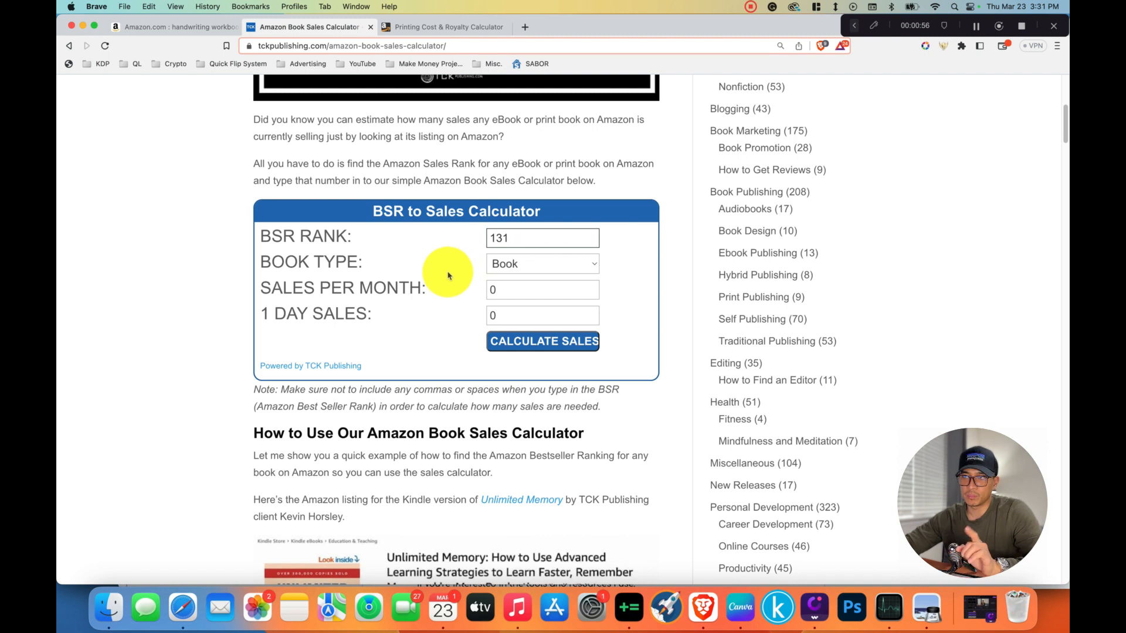
{"action": "left_click", "coordinate": [523, 345]}
{"action": "left_click", "coordinate": [521, 317]}
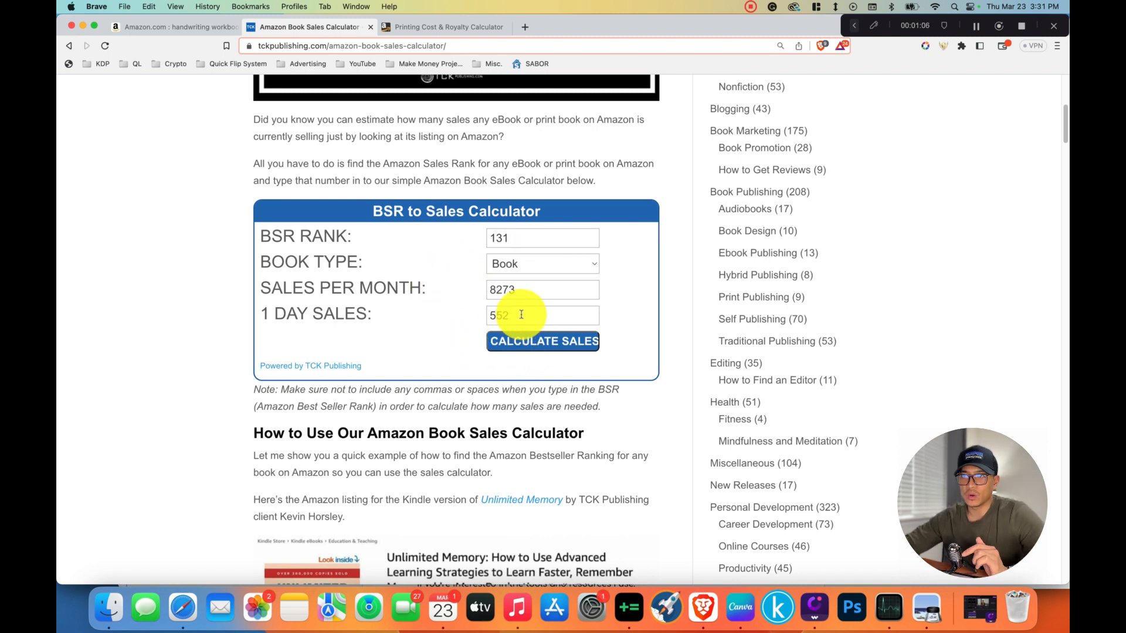
{"action": "left_click_drag", "start_coordinate": [521, 314], "coordinate": [483, 315]}
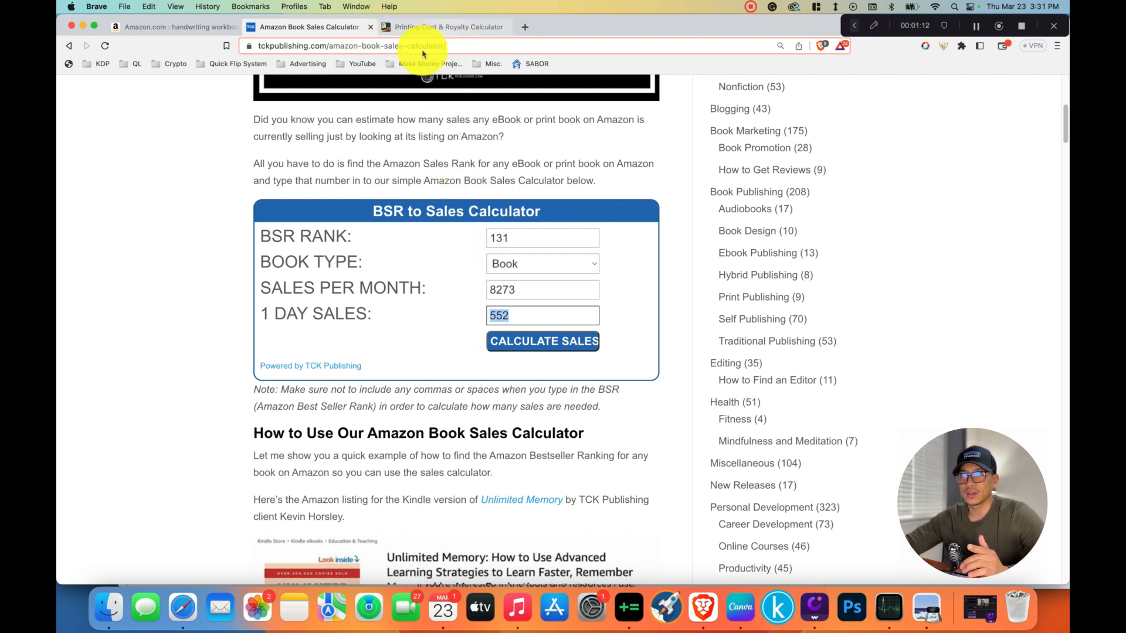
Calculate the royalty for the Trace Letters paperback in the KDP calculator, using 109 pages, black & white interior and list price 5.95.
{"action": "left_click", "coordinate": [208, 27]}
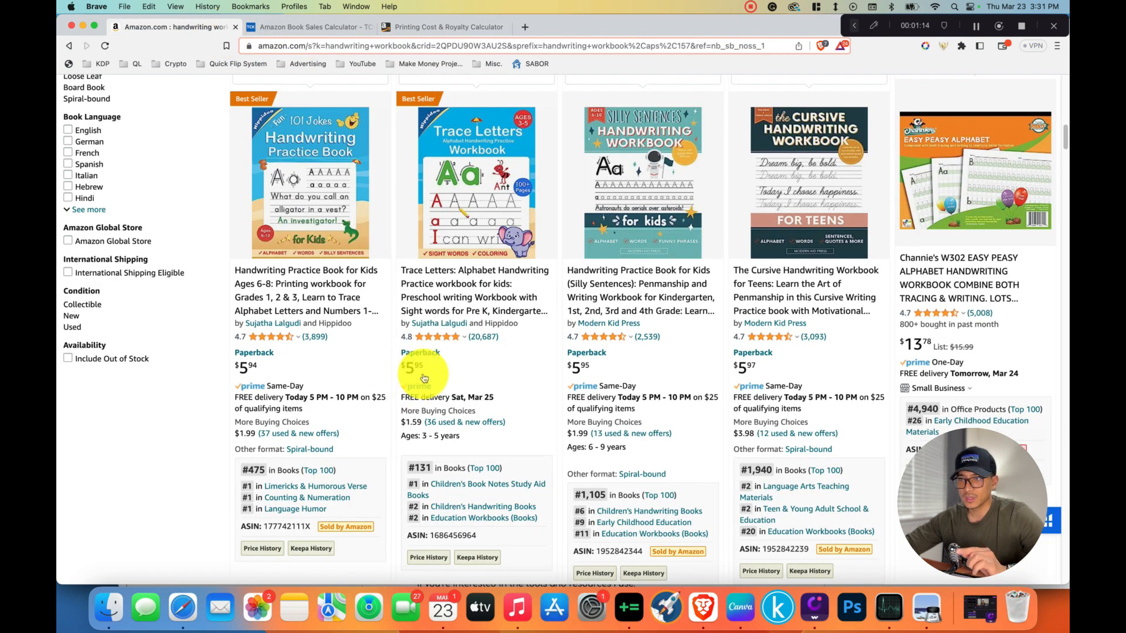
{"action": "left_click", "coordinate": [420, 29]}
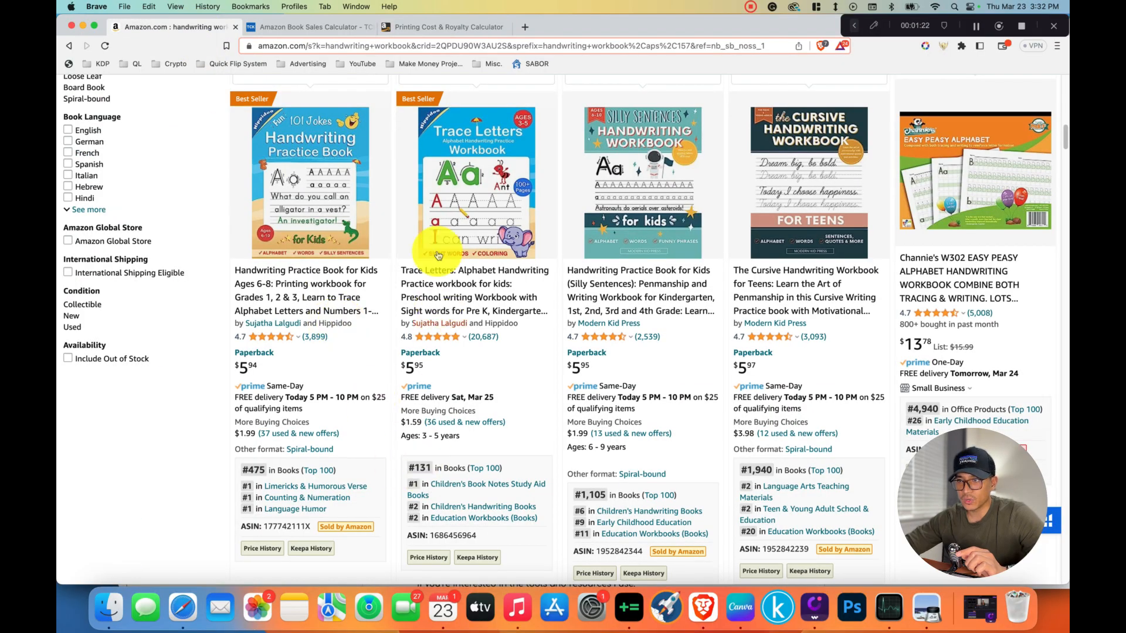
{"action": "mouse_move", "coordinate": [450, 243]}
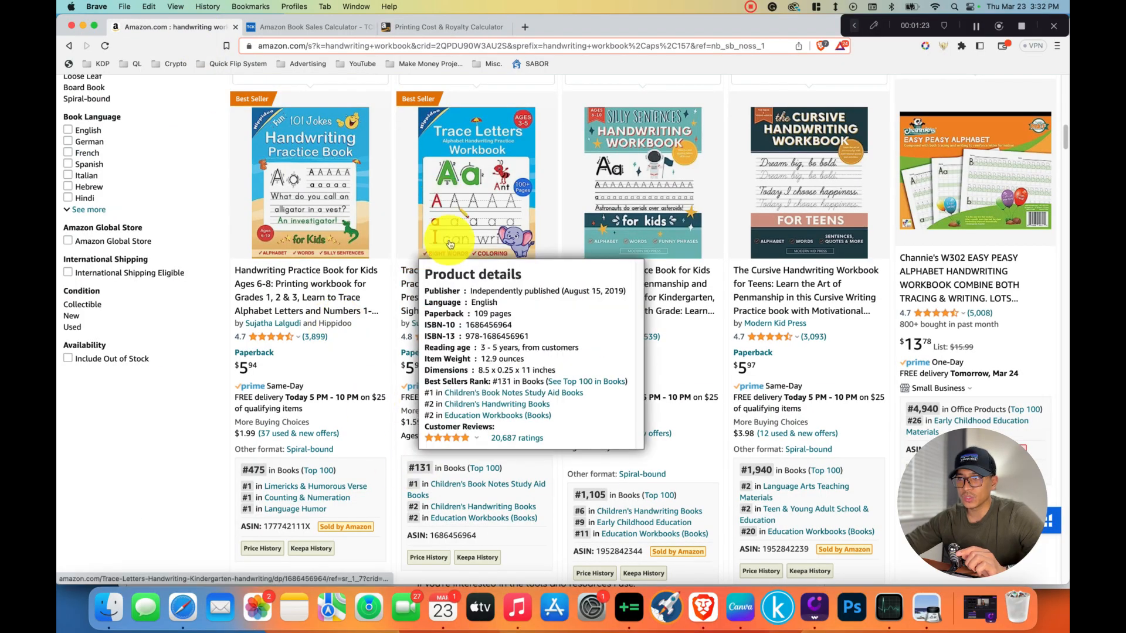
{"action": "left_click", "coordinate": [427, 27]}
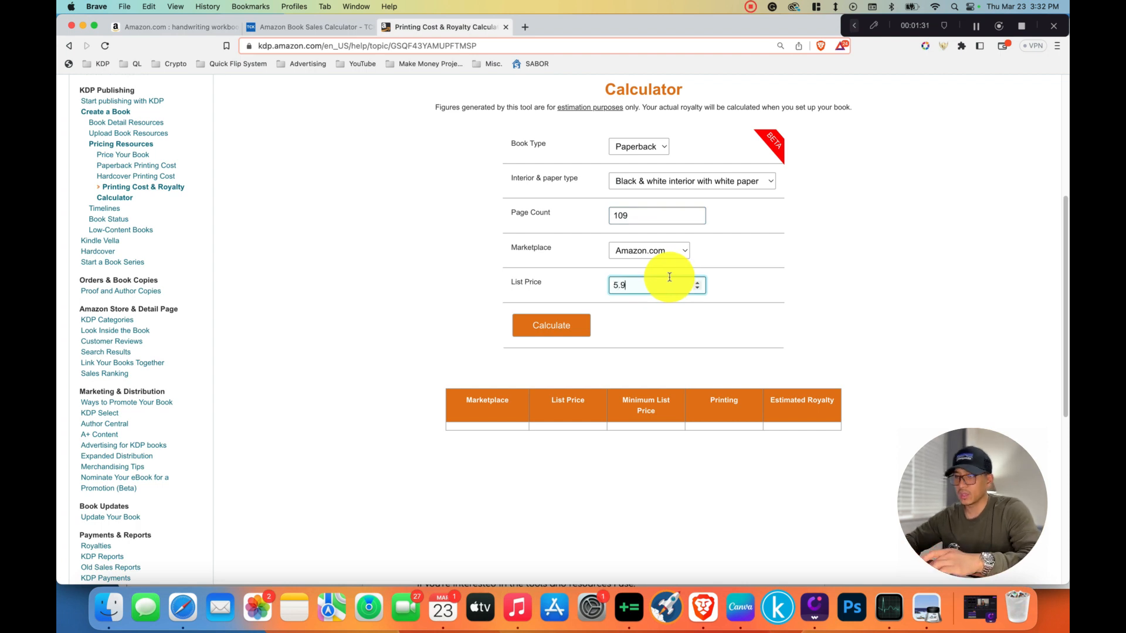
{"action": "left_click", "coordinate": [519, 326]}
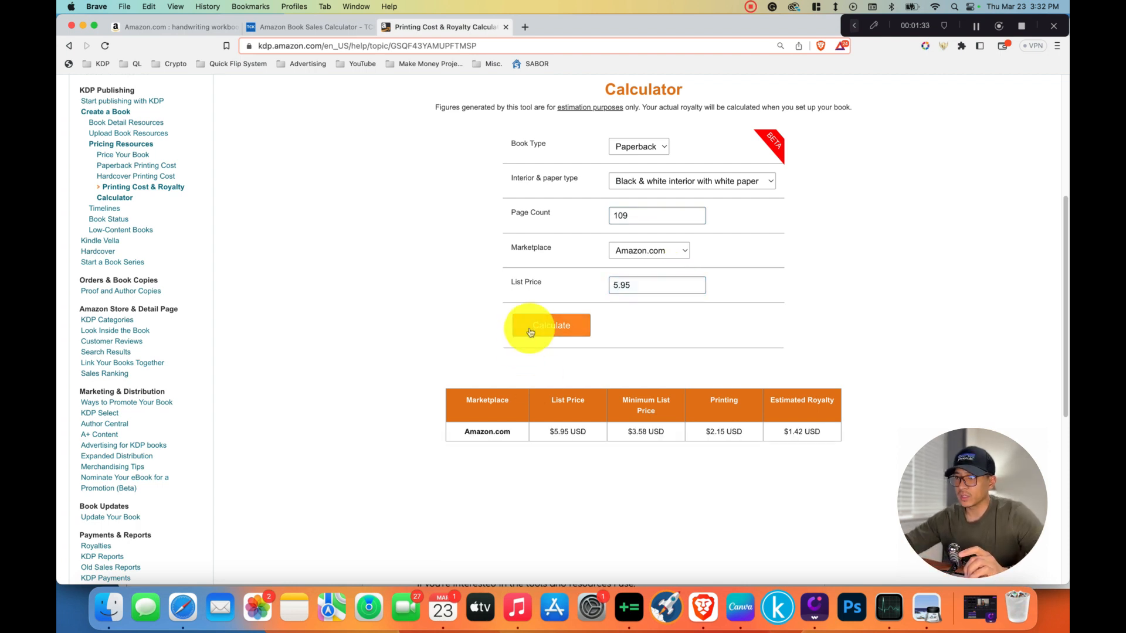
{"action": "left_click_drag", "start_coordinate": [777, 434], "coordinate": [824, 431]}
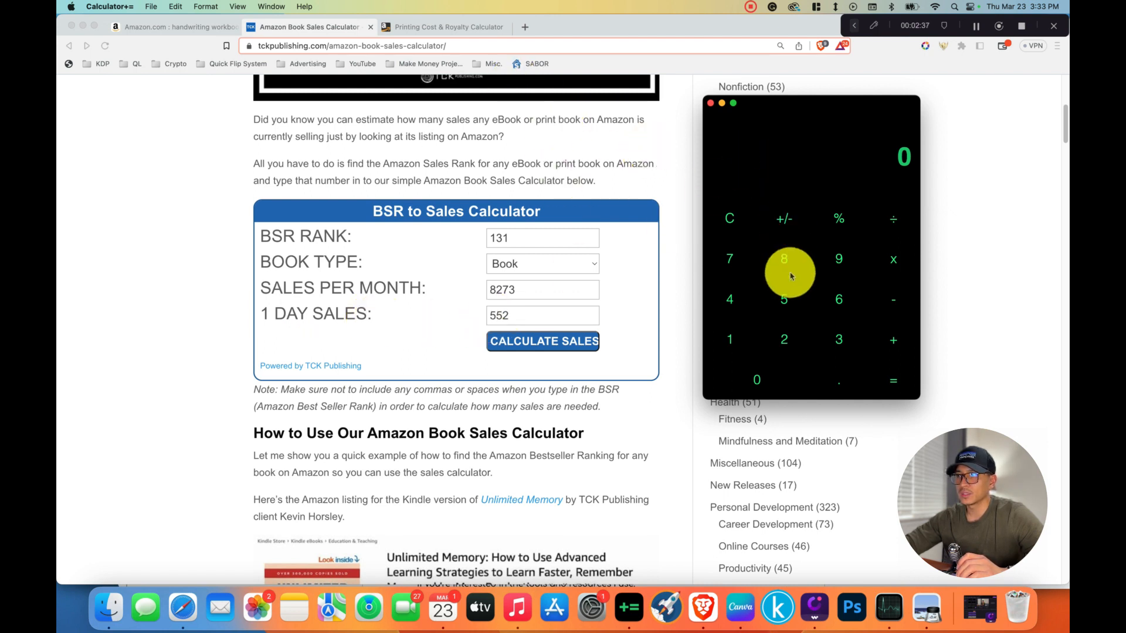
Compute the daily earnings in Calculator+ by multiplying 552 sales by the 1.42 royalty.
{"action": "double_click", "coordinate": [783, 298]}
{"action": "left_click", "coordinate": [787, 330]}
{"action": "left_click", "coordinate": [892, 258]}
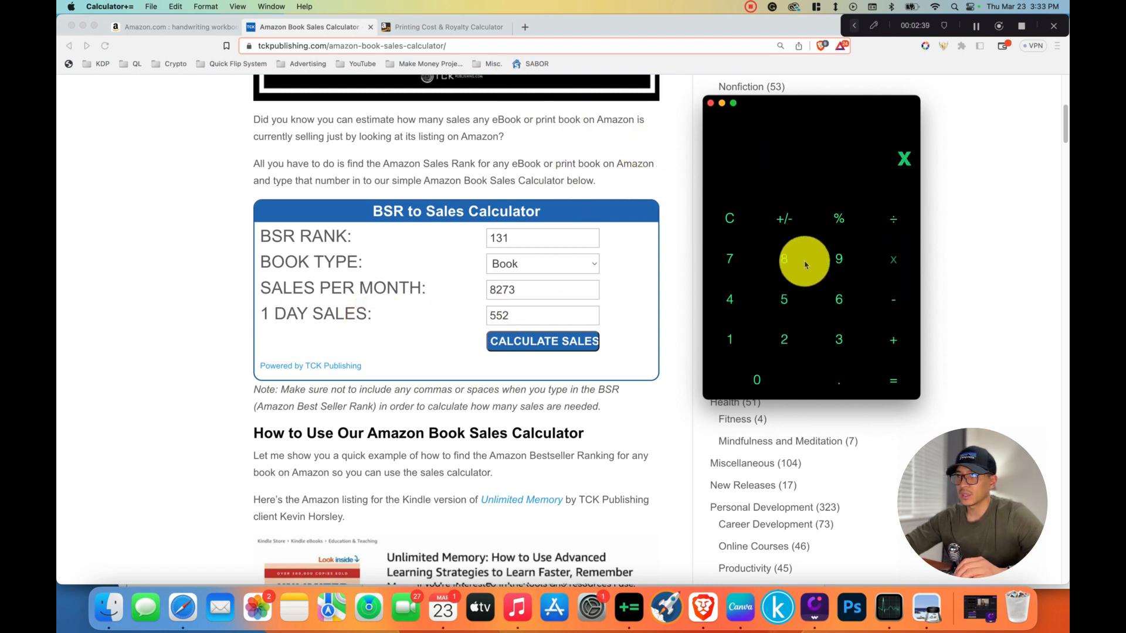
{"action": "left_click", "coordinate": [439, 26]}
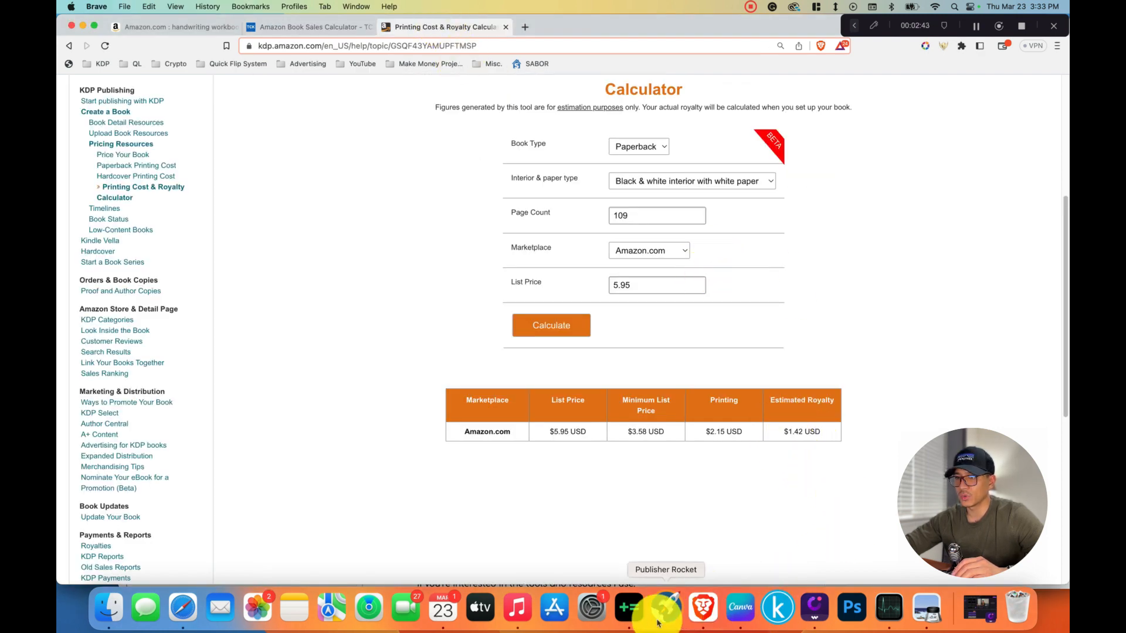
{"action": "left_click", "coordinate": [628, 608]}
{"action": "left_click", "coordinate": [729, 339]}
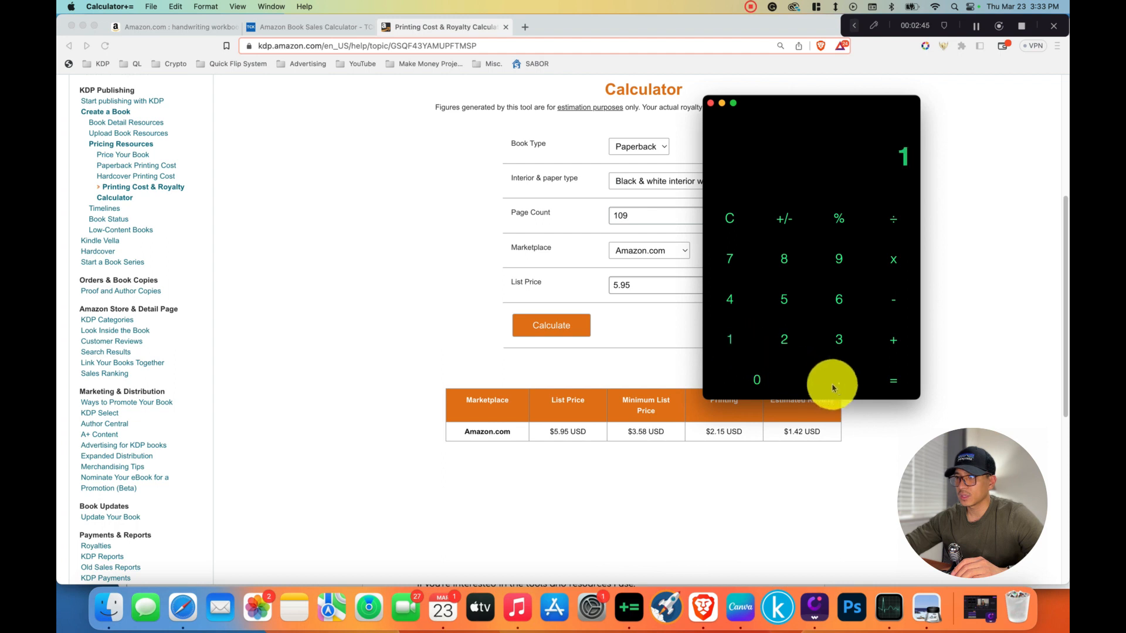
{"action": "left_click", "coordinate": [838, 381]}
{"action": "left_click", "coordinate": [729, 299]}
{"action": "left_click", "coordinate": [780, 339]}
{"action": "left_click", "coordinate": [892, 380]}
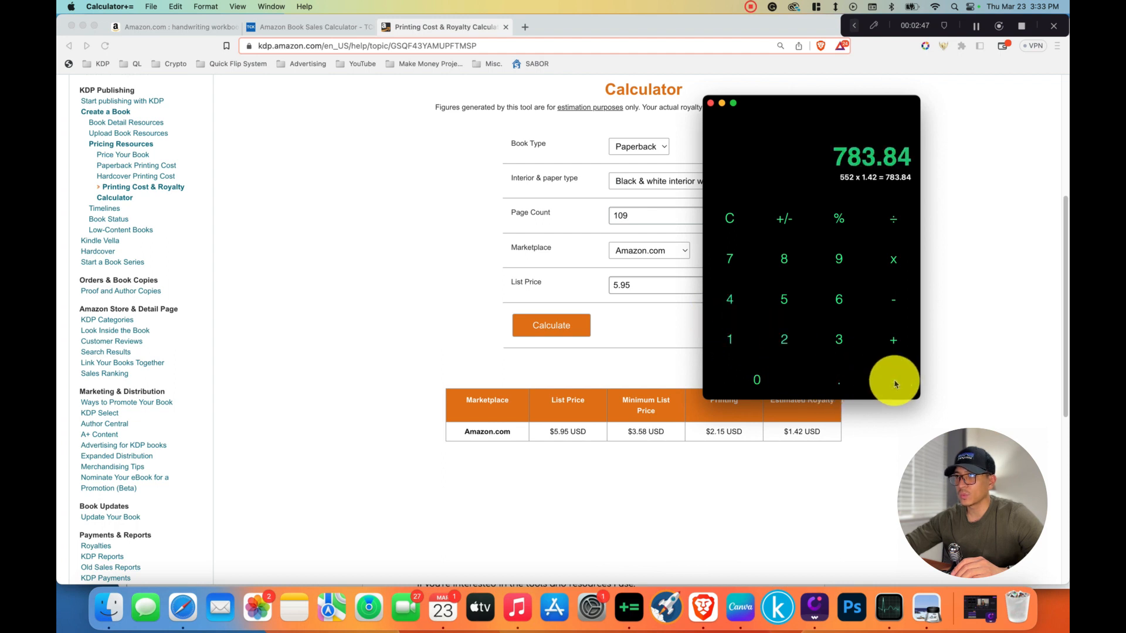
Multiply the daily earnings by 30 to get the monthly earnings.
{"action": "left_click", "coordinate": [837, 167]}
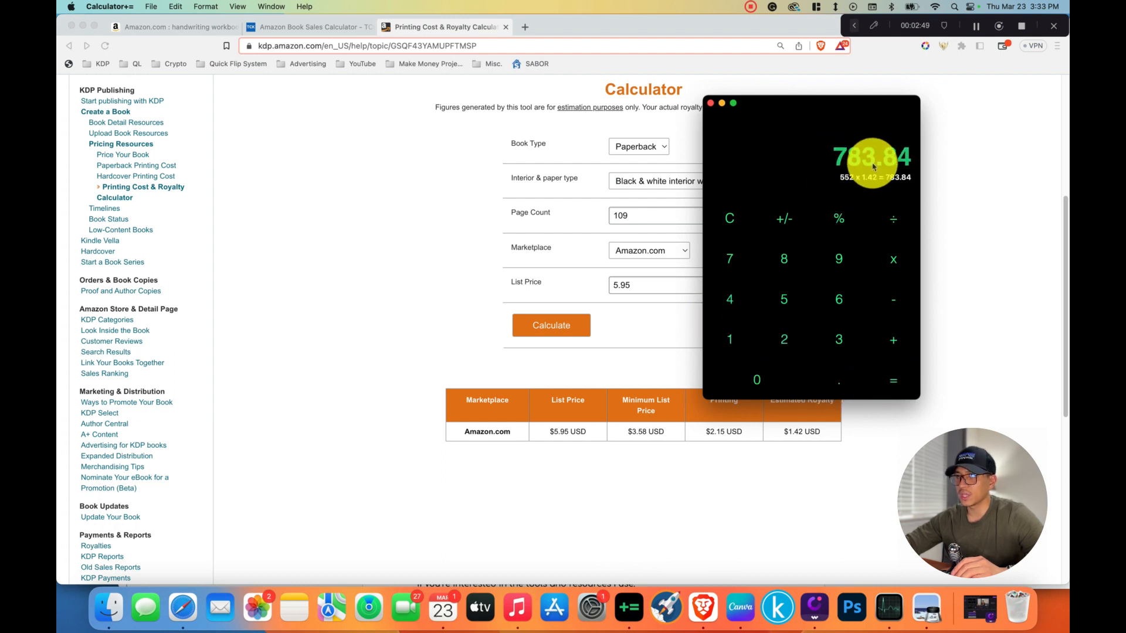
{"action": "left_click", "coordinate": [894, 259]}
{"action": "left_click", "coordinate": [838, 339]}
{"action": "left_click", "coordinate": [756, 379]}
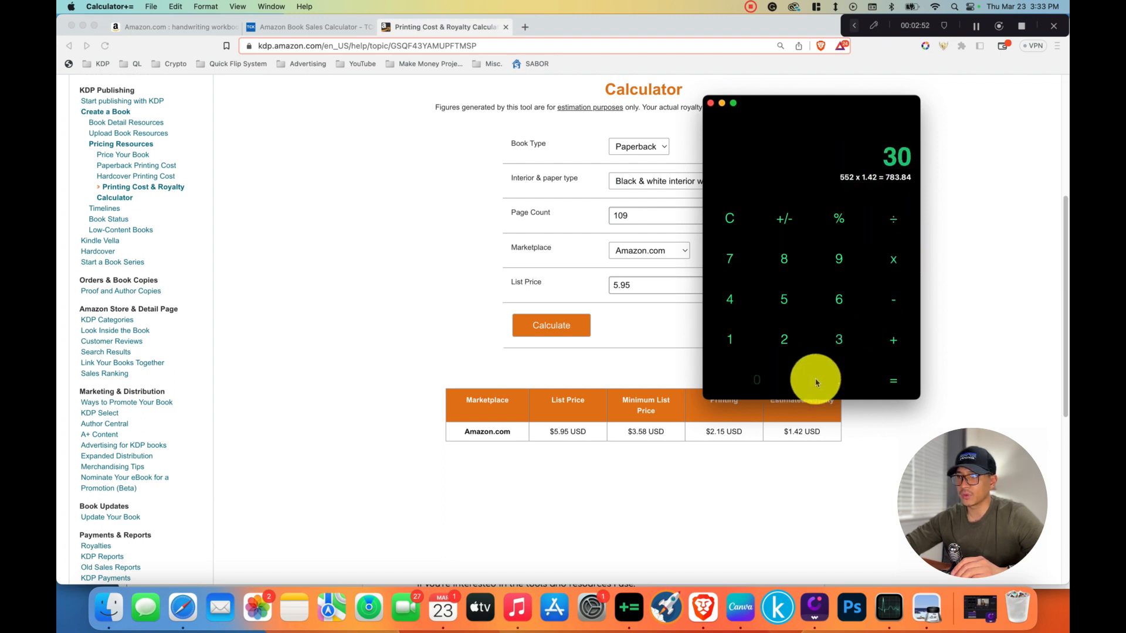
{"action": "left_click", "coordinate": [893, 380]}
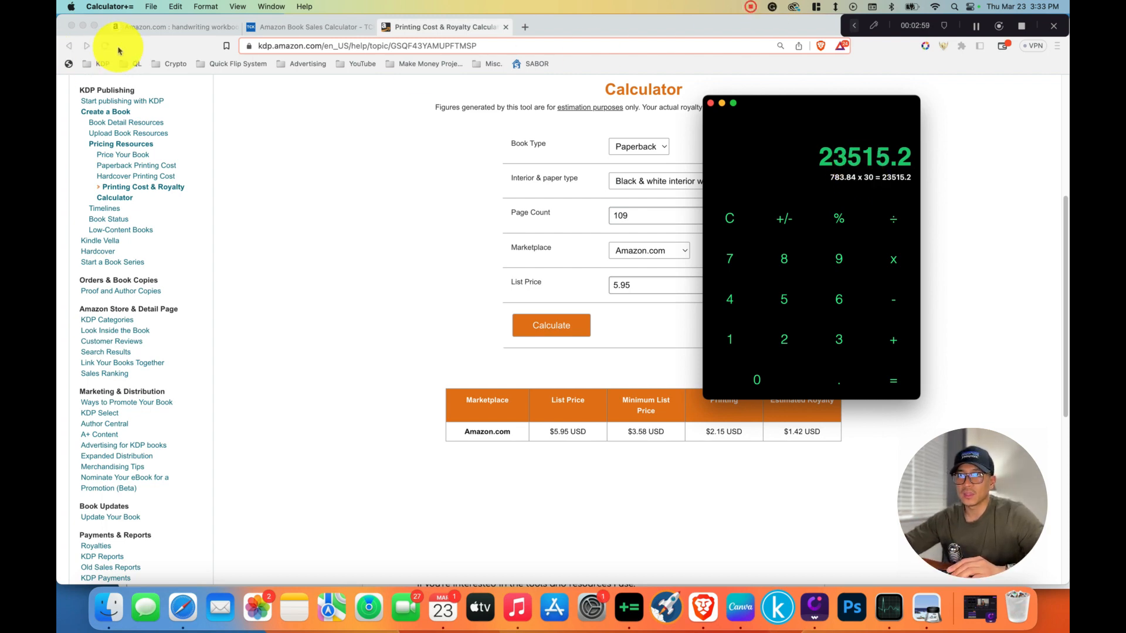
Look through the sample pages of the Trace Letters workbook on Amazon.
{"action": "left_click", "coordinate": [126, 27]}
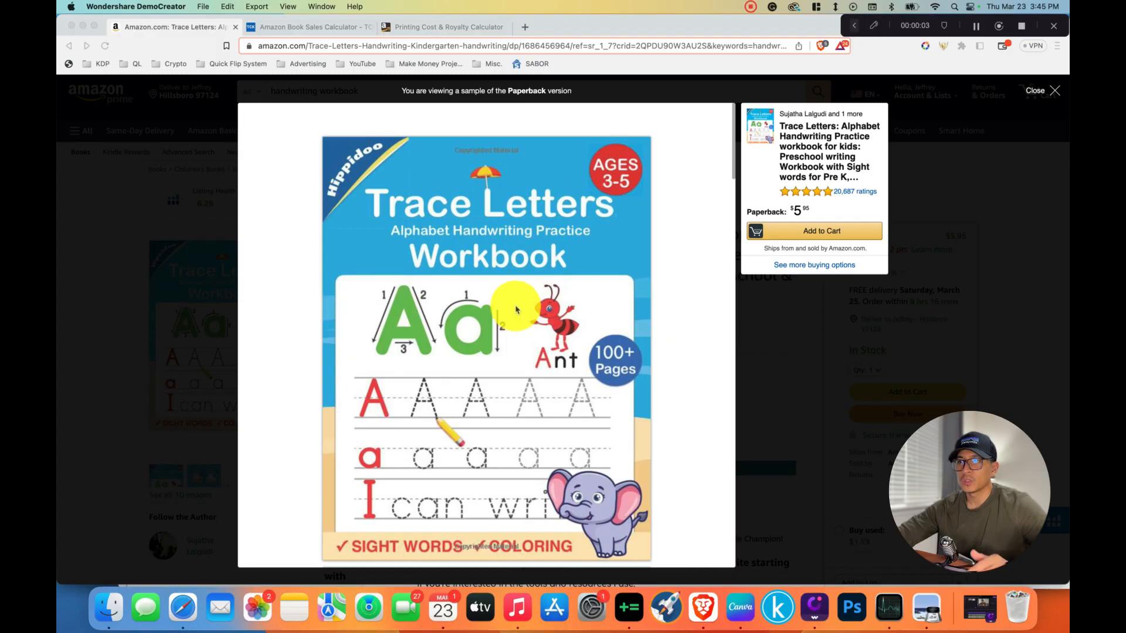
{"action": "scroll", "coordinate": [463, 296], "scroll_direction": "down", "scroll_amount": 10}
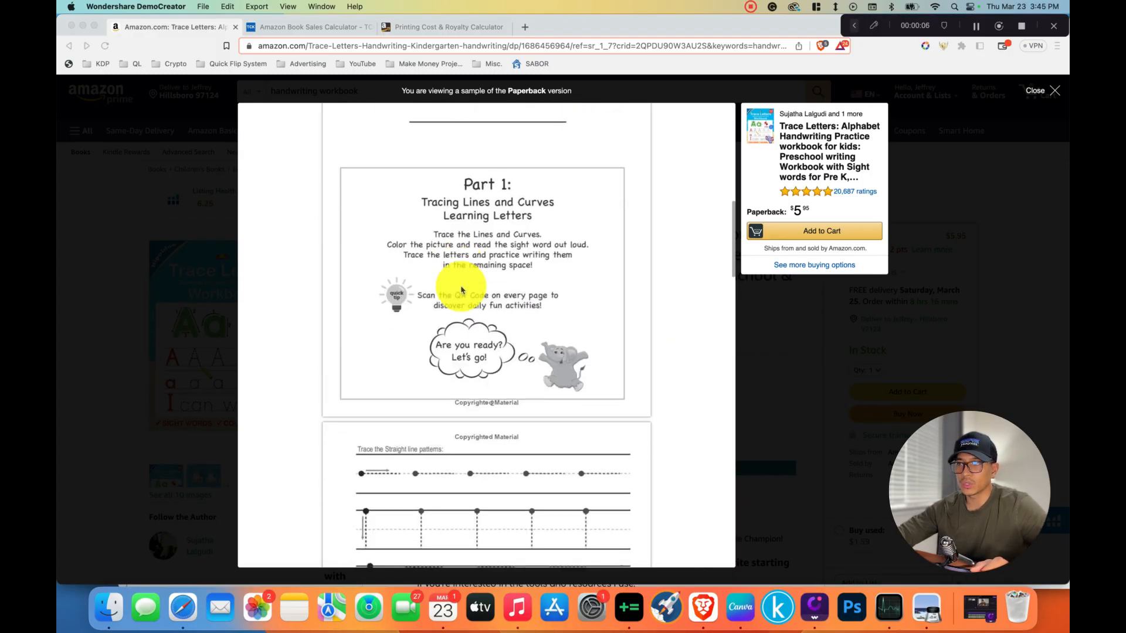
{"action": "scroll", "coordinate": [461, 290], "scroll_direction": "down", "scroll_amount": 10}
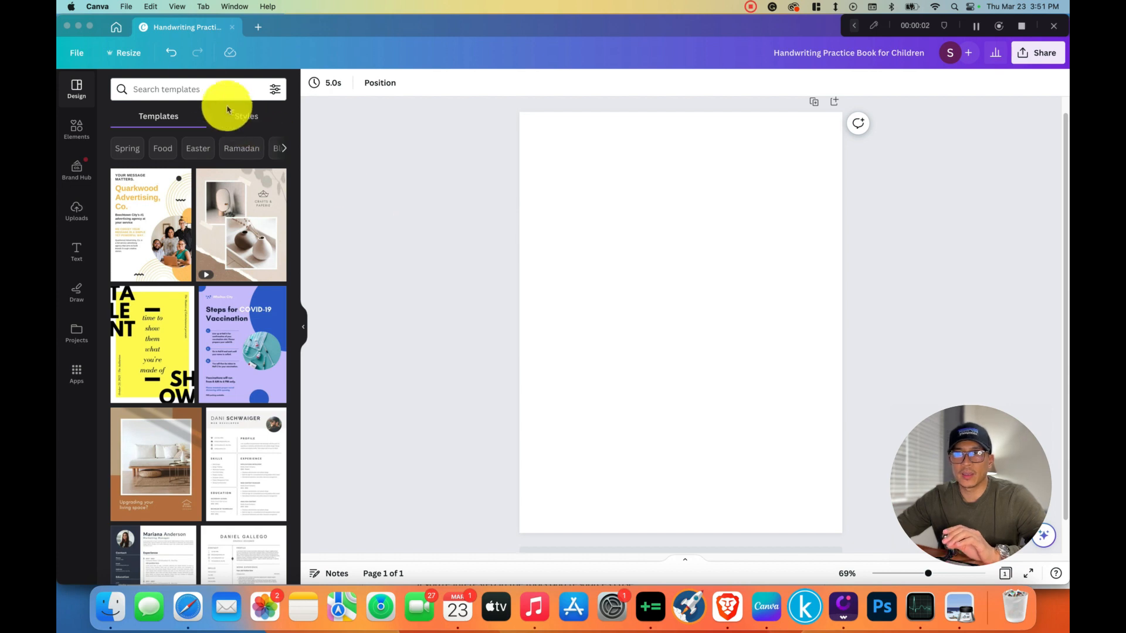
Check the custom width and height of the handwriting book design in Canva.
{"action": "left_click", "coordinate": [130, 53]}
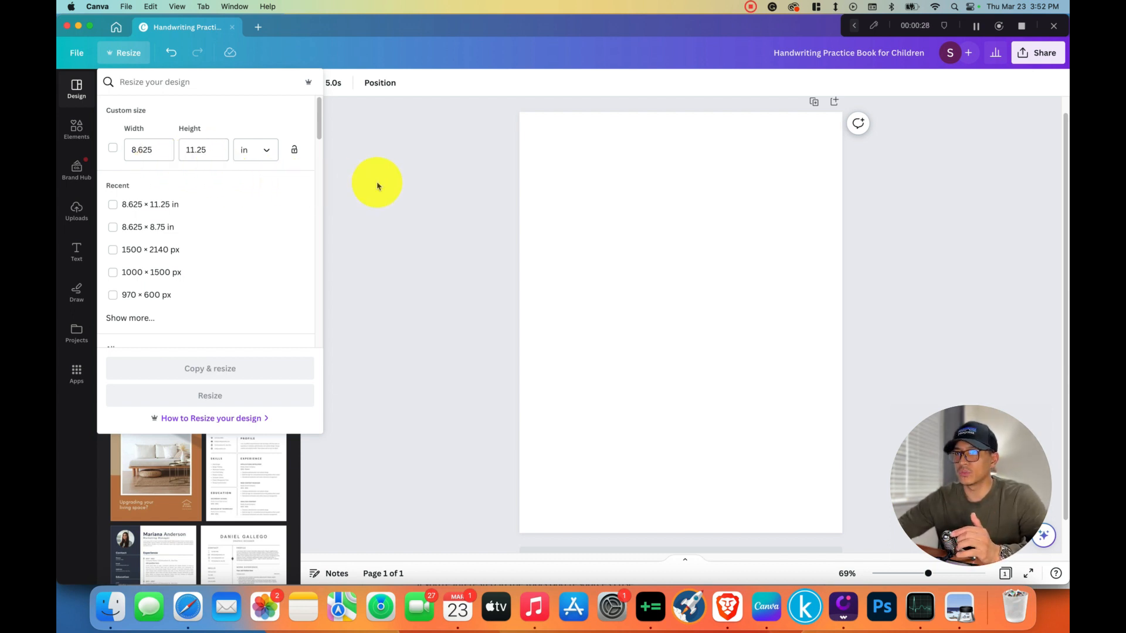
{"action": "left_click", "coordinate": [408, 214]}
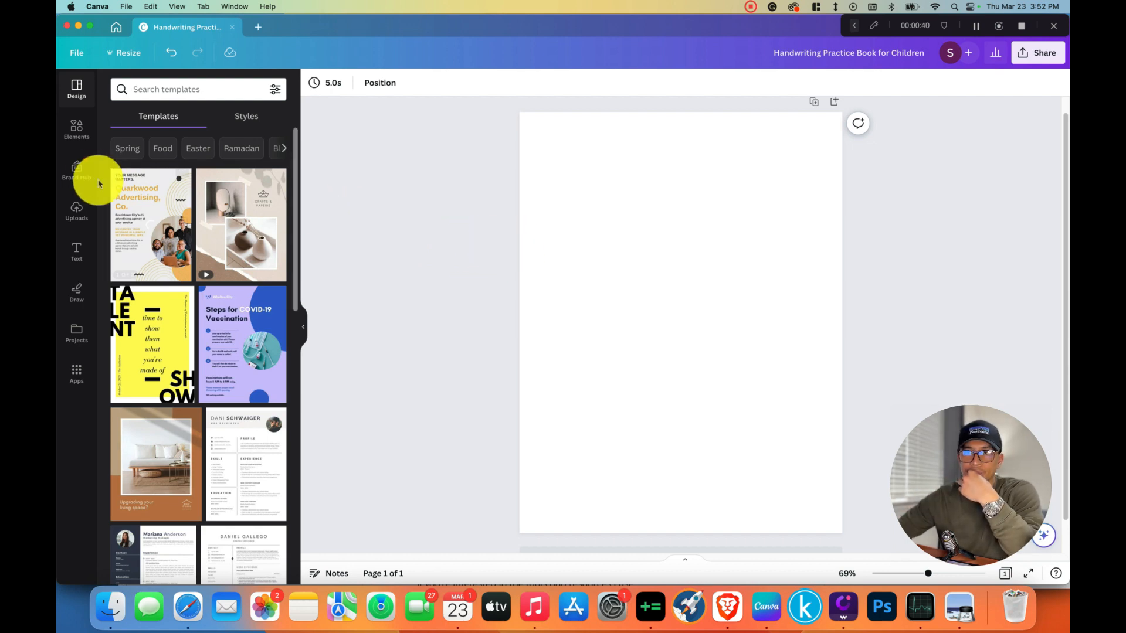
Search the elements for "handwriting lines", show all matching graphics and add a black handwriting-lines graphic with dashed midlines to the page.
{"action": "left_click", "coordinate": [74, 136]}
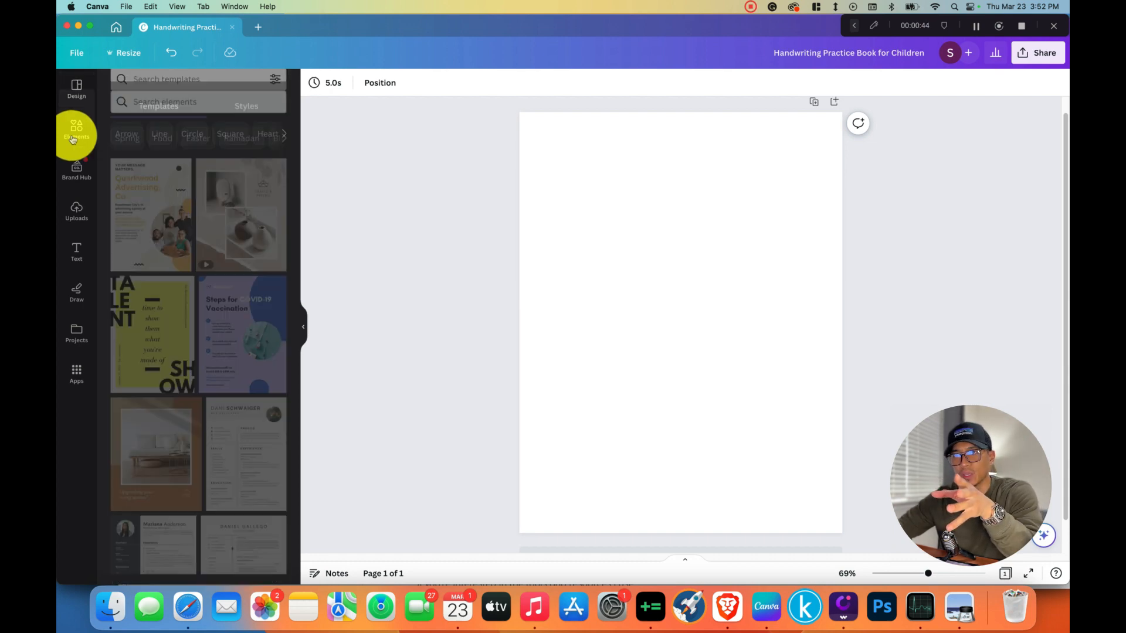
{"action": "left_click", "coordinate": [180, 95]}
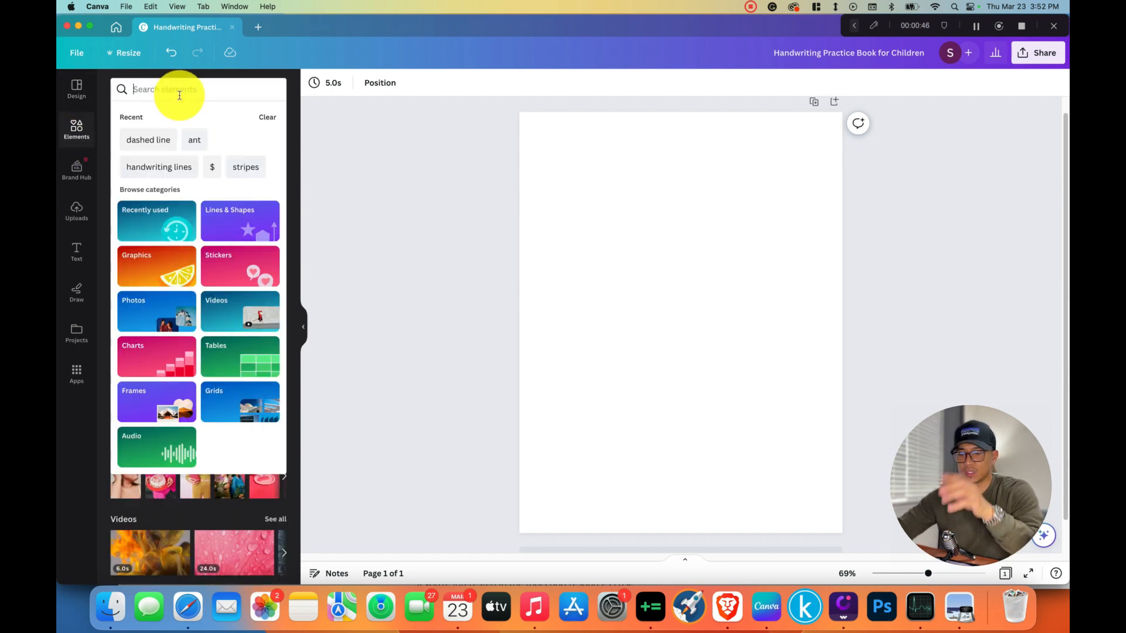
{"action": "type", "text": "hadnwr"}
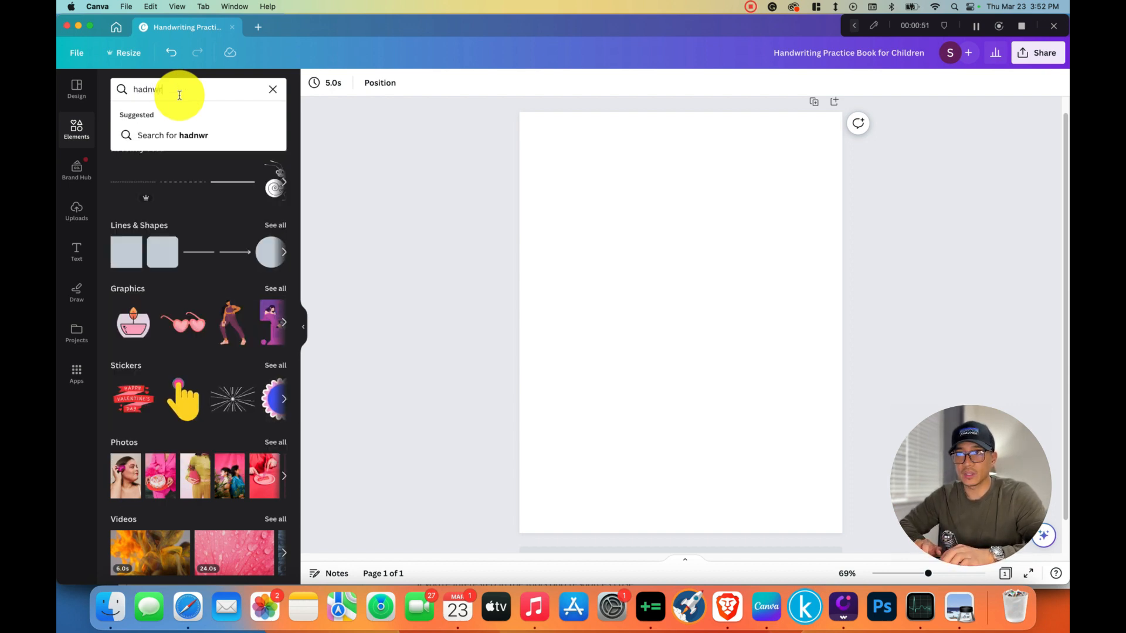
{"action": "key", "text": "BackSpace"}
{"action": "key", "text": "BackSpace"}
{"action": "key", "text": "BackSpace"}
{"action": "type", "text": "n"}
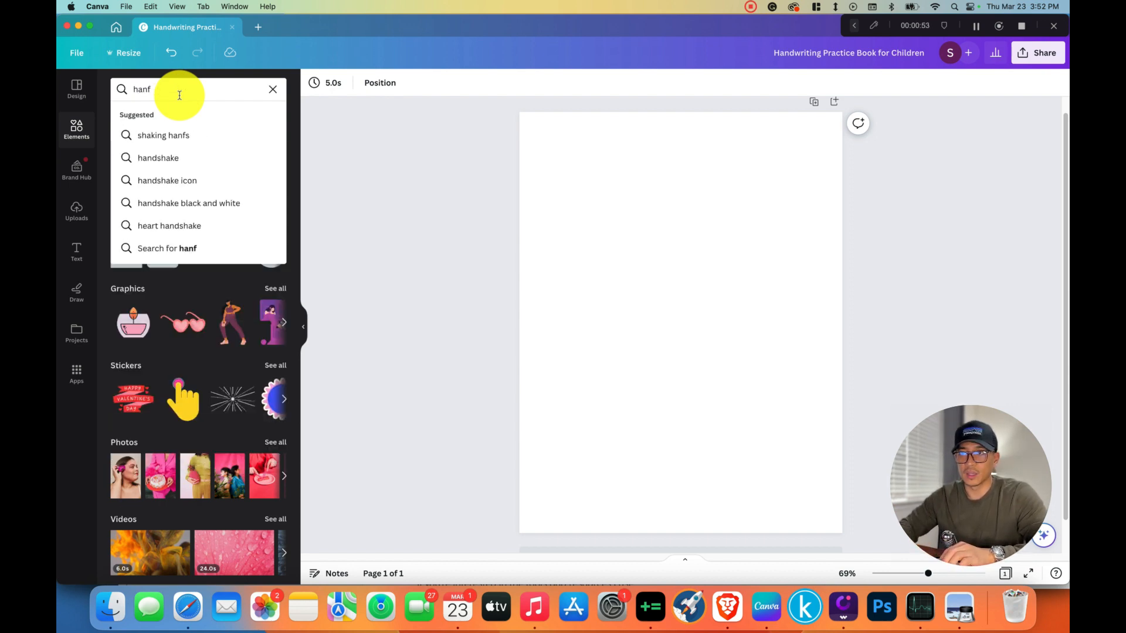
{"action": "key", "text": "BackSpace"}
{"action": "left_click", "coordinate": [146, 141]}
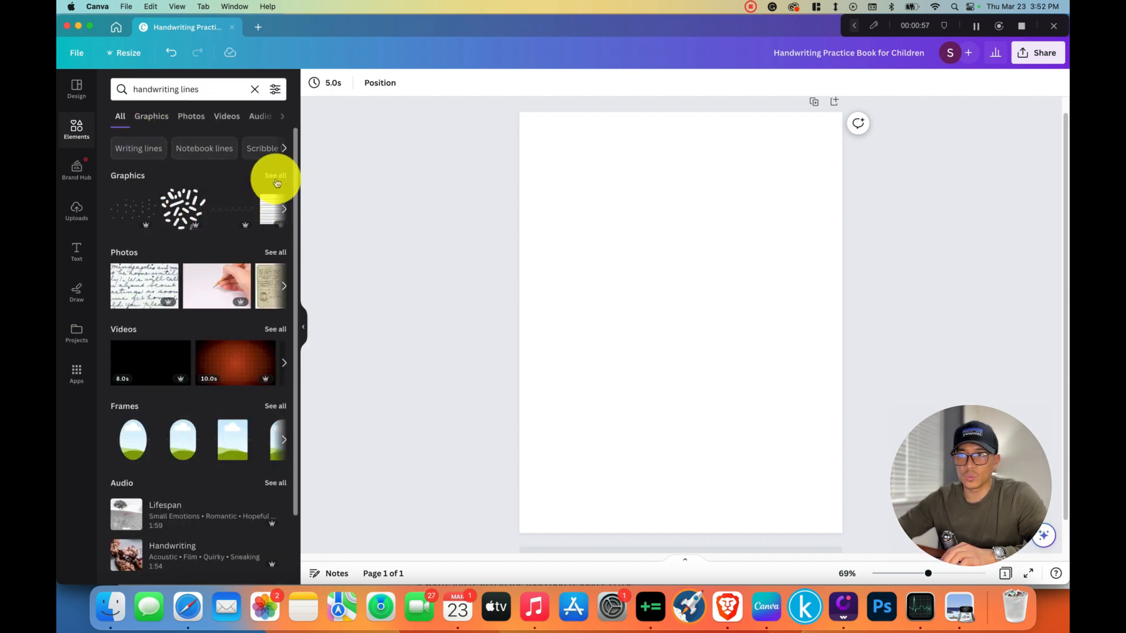
{"action": "left_click", "coordinate": [273, 176]}
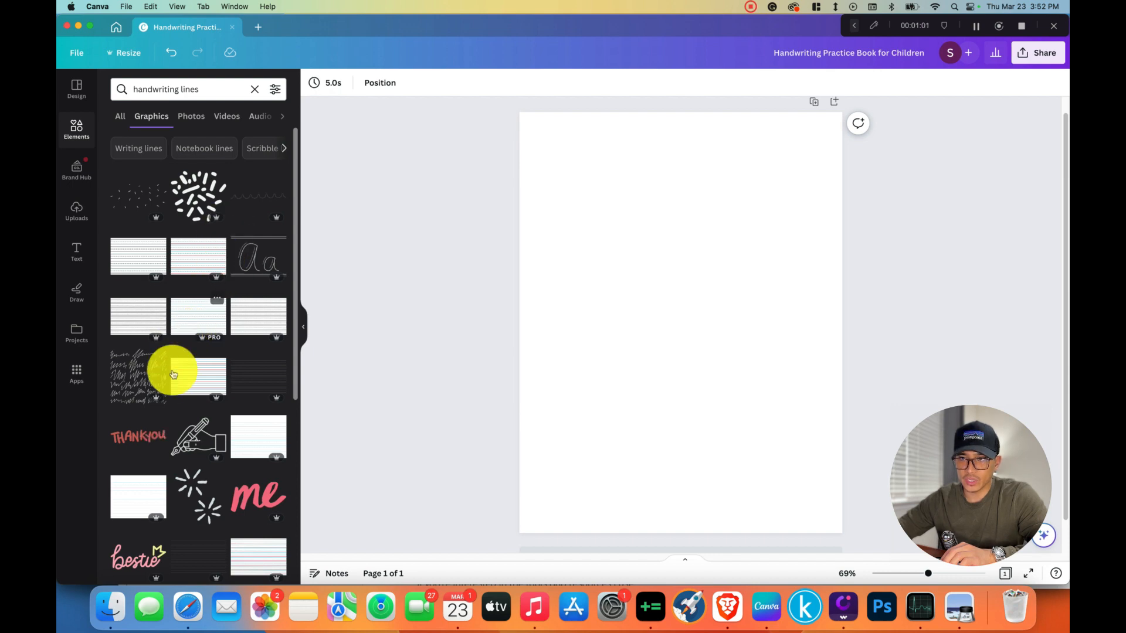
{"action": "left_click", "coordinate": [242, 383]}
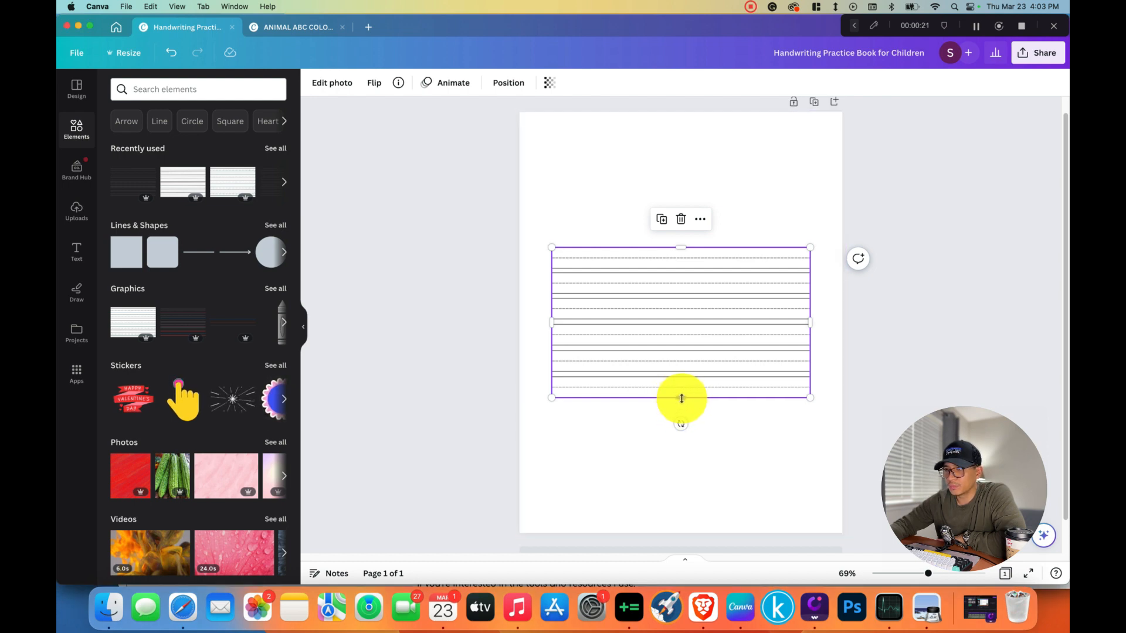
Crop the handwriting-lines graphic to four rows and enlarge it until the lines extend past both side edges of the page.
{"action": "left_click_drag", "start_coordinate": [680, 398], "coordinate": [674, 350]}
{"action": "left_click", "coordinate": [653, 455]}
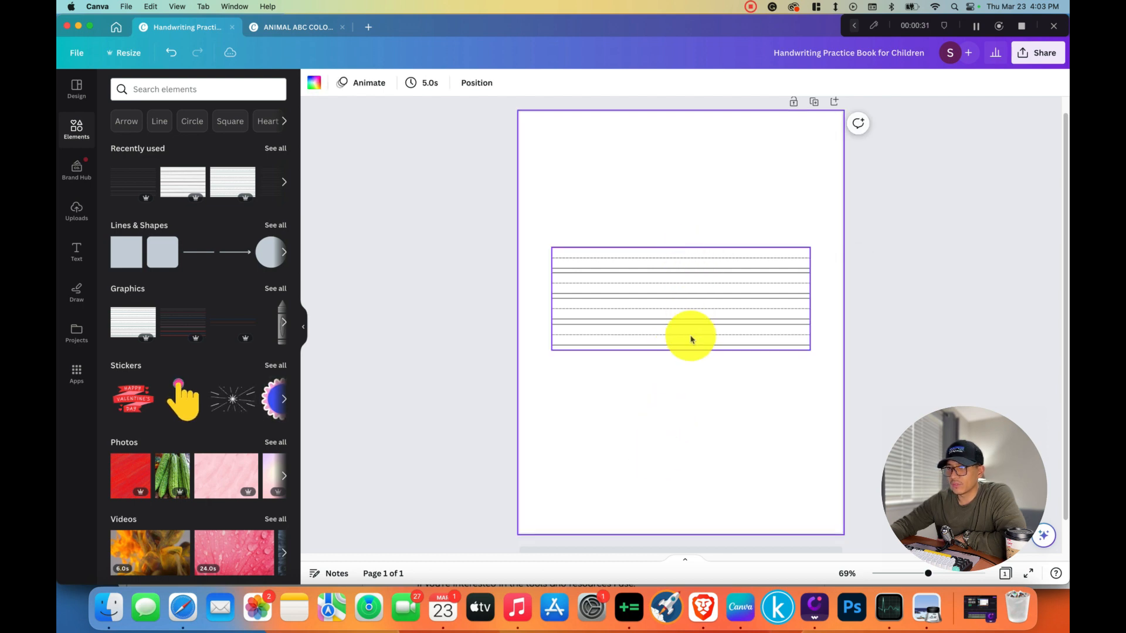
{"action": "left_click", "coordinate": [636, 348]}
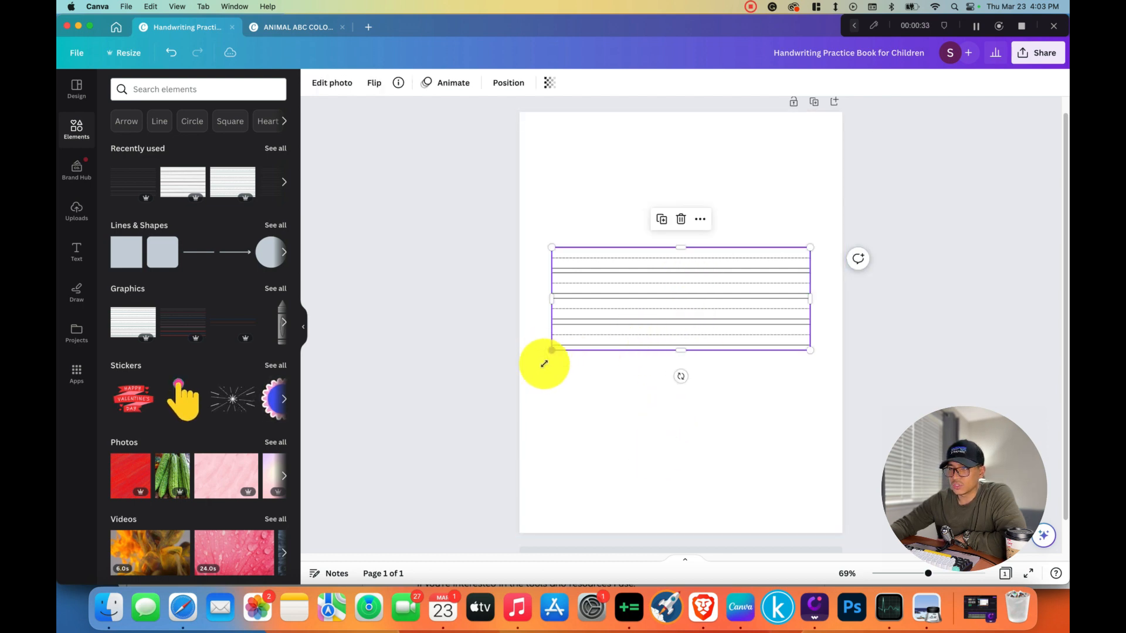
{"action": "left_click_drag", "start_coordinate": [544, 363], "coordinate": [425, 519]}
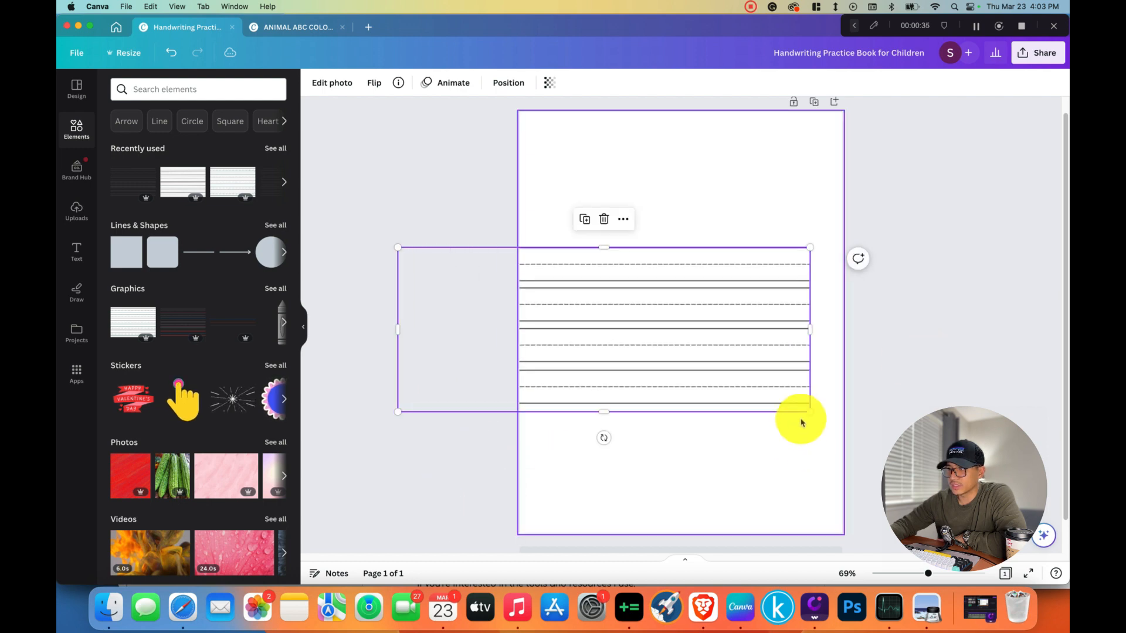
{"action": "left_click_drag", "start_coordinate": [803, 409], "coordinate": [996, 532]}
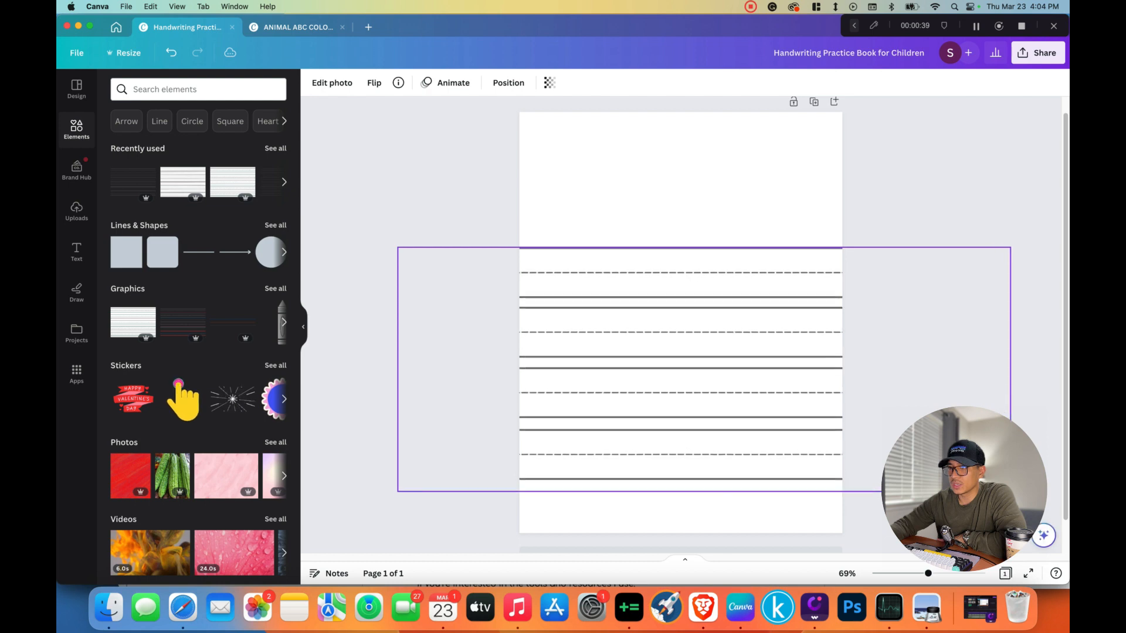
{"action": "scroll", "coordinate": [427, 271], "scroll_direction": "down", "scroll_amount": 1}
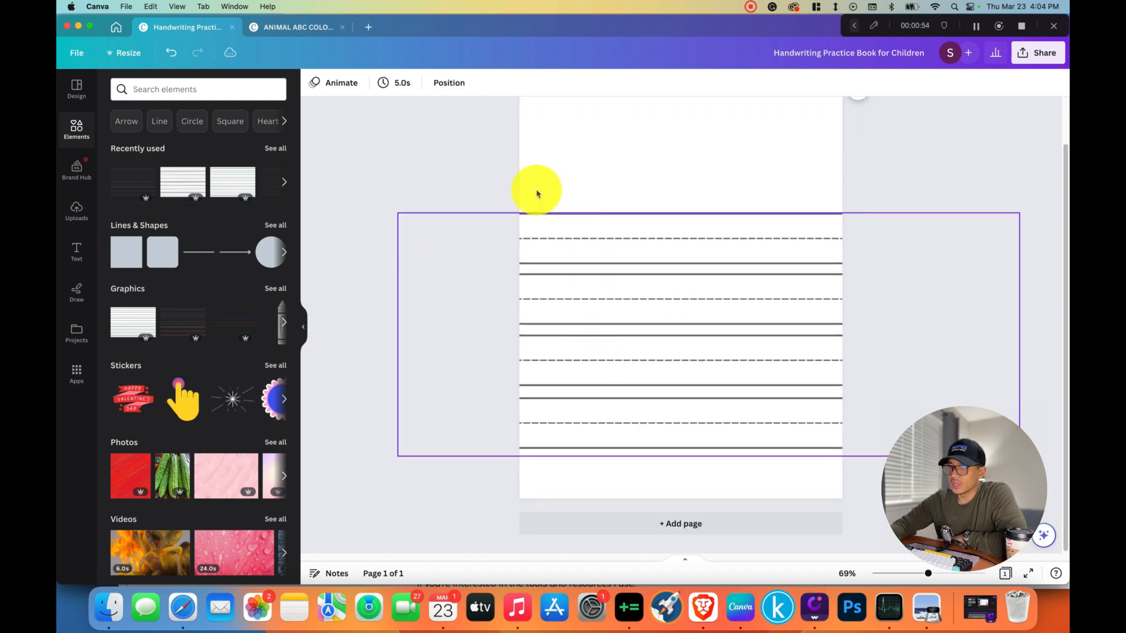
{"action": "left_click", "coordinate": [438, 186]}
{"action": "scroll", "coordinate": [471, 263], "scroll_direction": "up", "scroll_amount": 2}
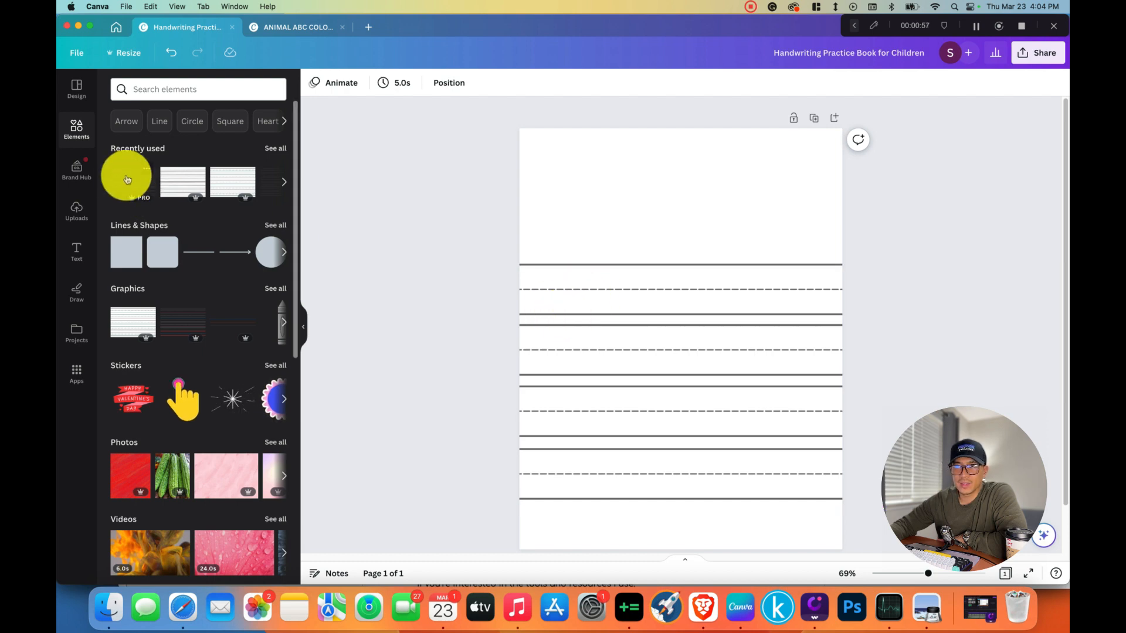
{"action": "left_click_drag", "start_coordinate": [127, 179], "coordinate": [582, 300]}
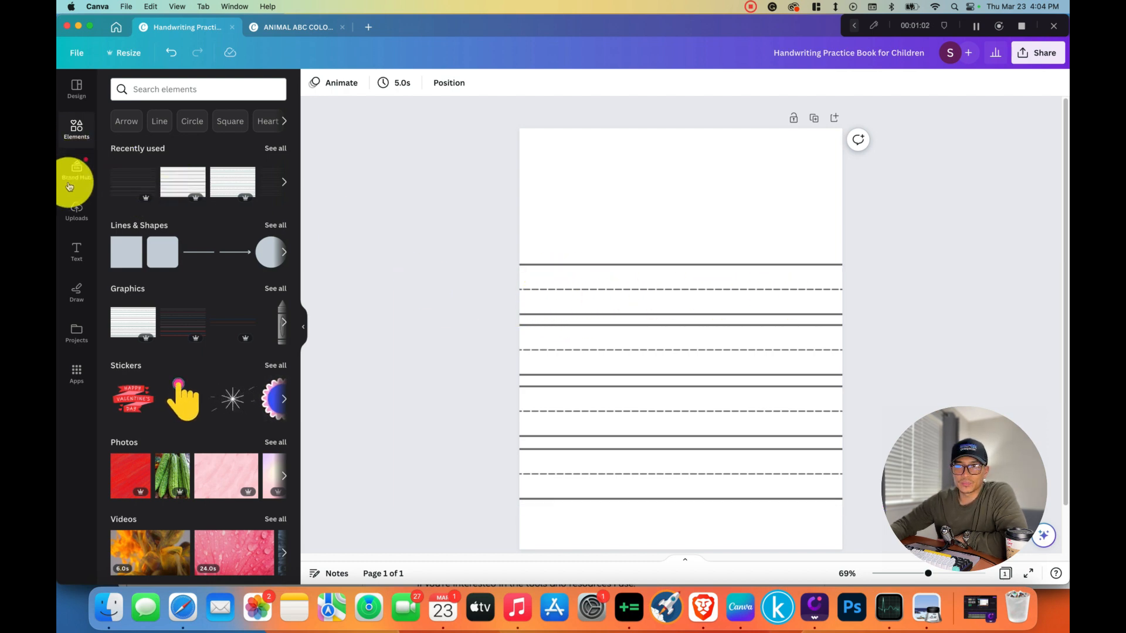
Add a heading containing the letter "A" and place it at the start of the first handwriting row.
{"action": "left_click", "coordinate": [76, 252]}
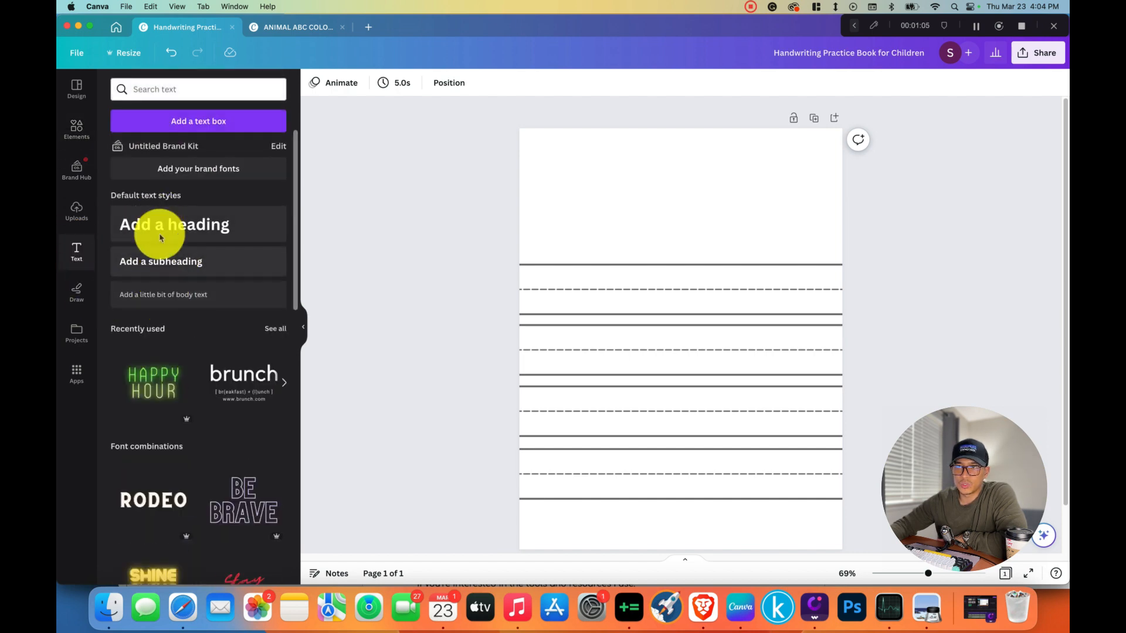
{"action": "left_click", "coordinate": [659, 333]}
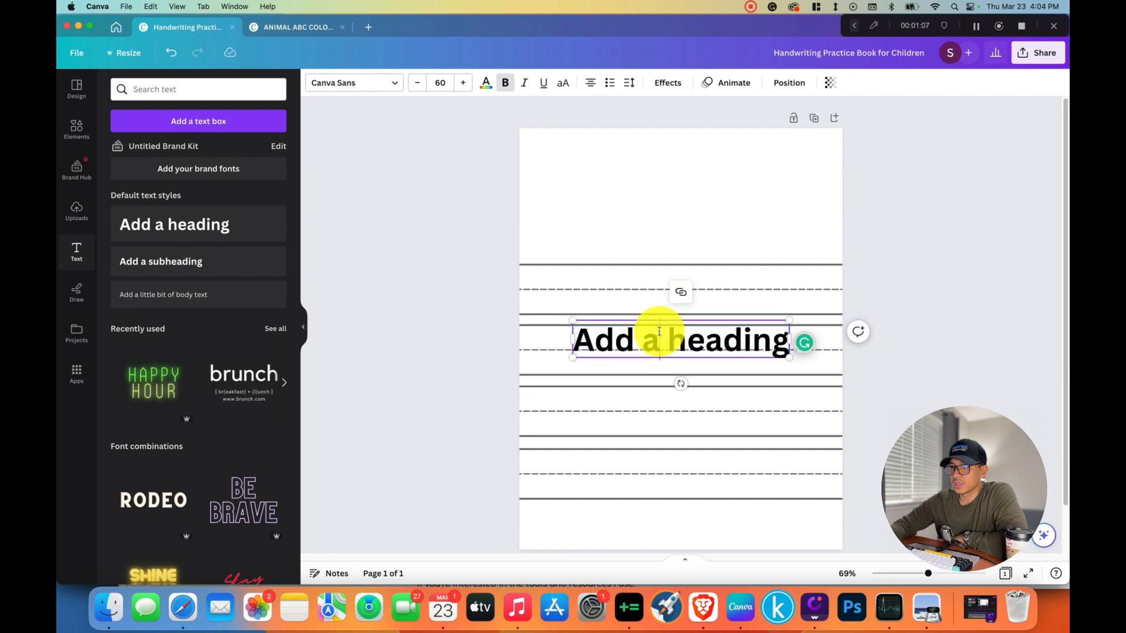
{"action": "left_click_drag", "start_coordinate": [660, 333], "coordinate": [654, 257]}
{"action": "triple_click", "coordinate": [665, 340]}
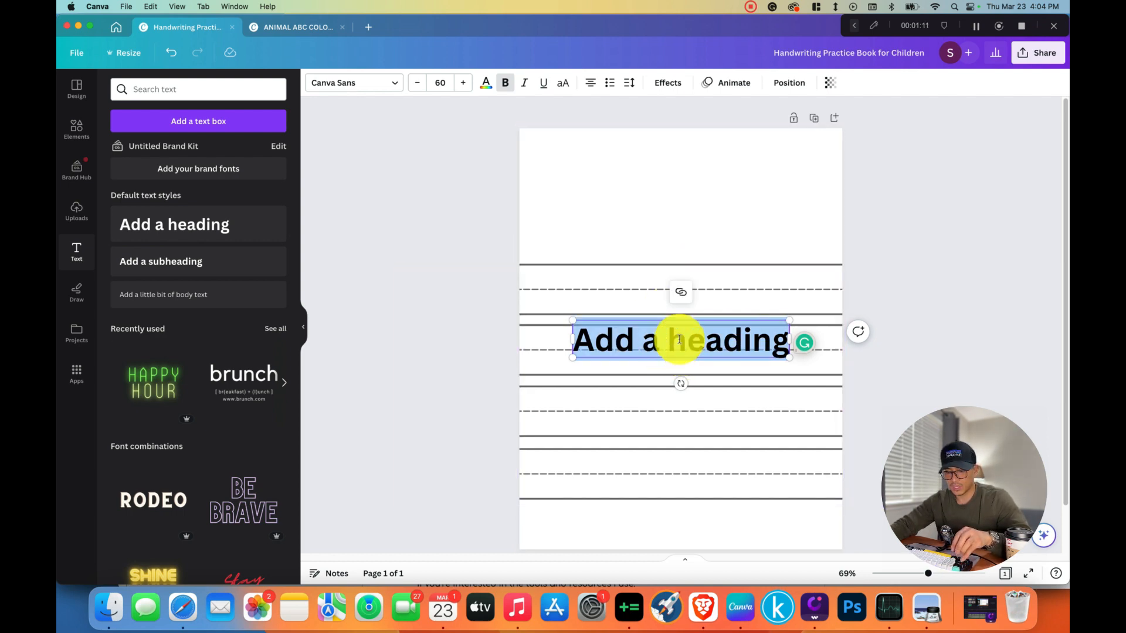
{"action": "type", "text": "A"}
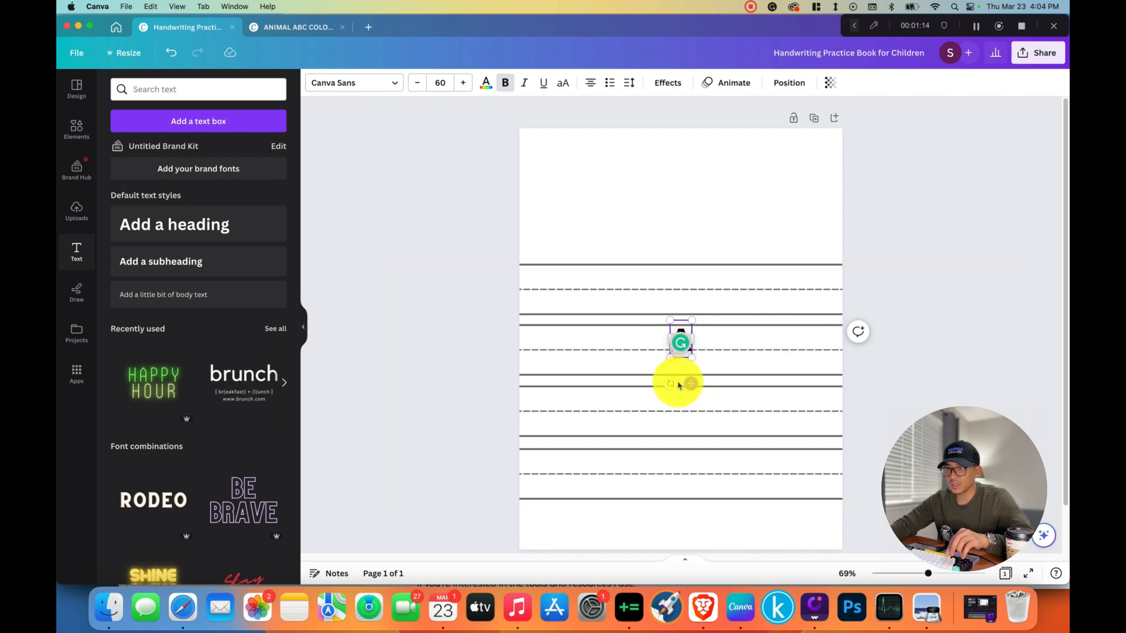
{"action": "left_click_drag", "start_coordinate": [676, 385], "coordinate": [550, 345]}
Search the fonts for "dot" and apply the dotted Trace font to the letter A.
{"action": "left_click", "coordinate": [337, 90]}
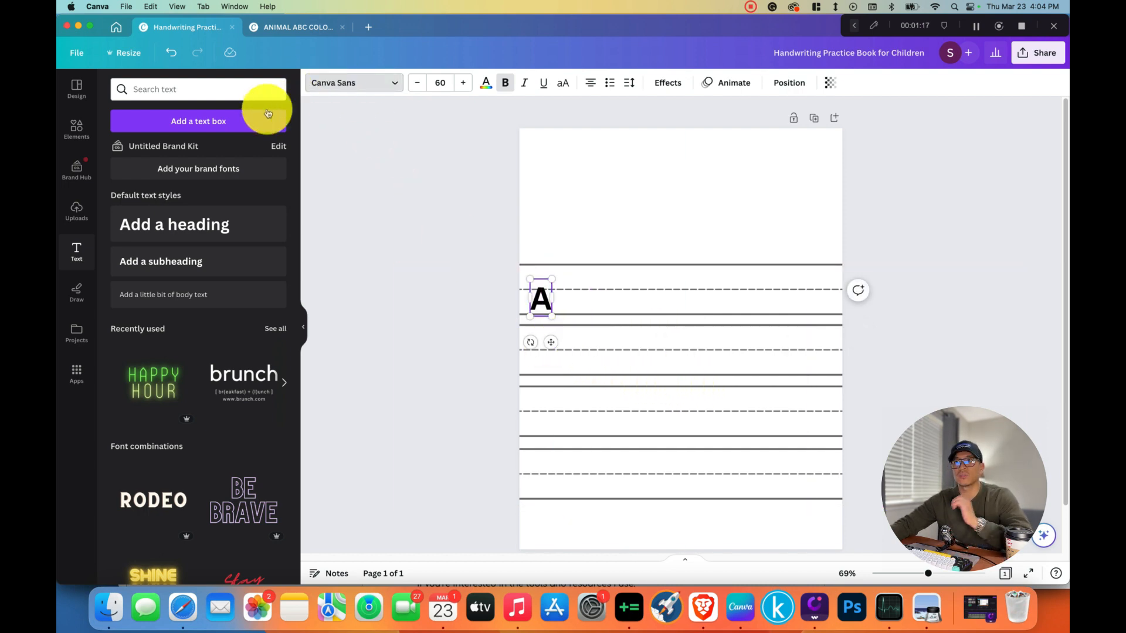
{"action": "left_click", "coordinate": [210, 119]}
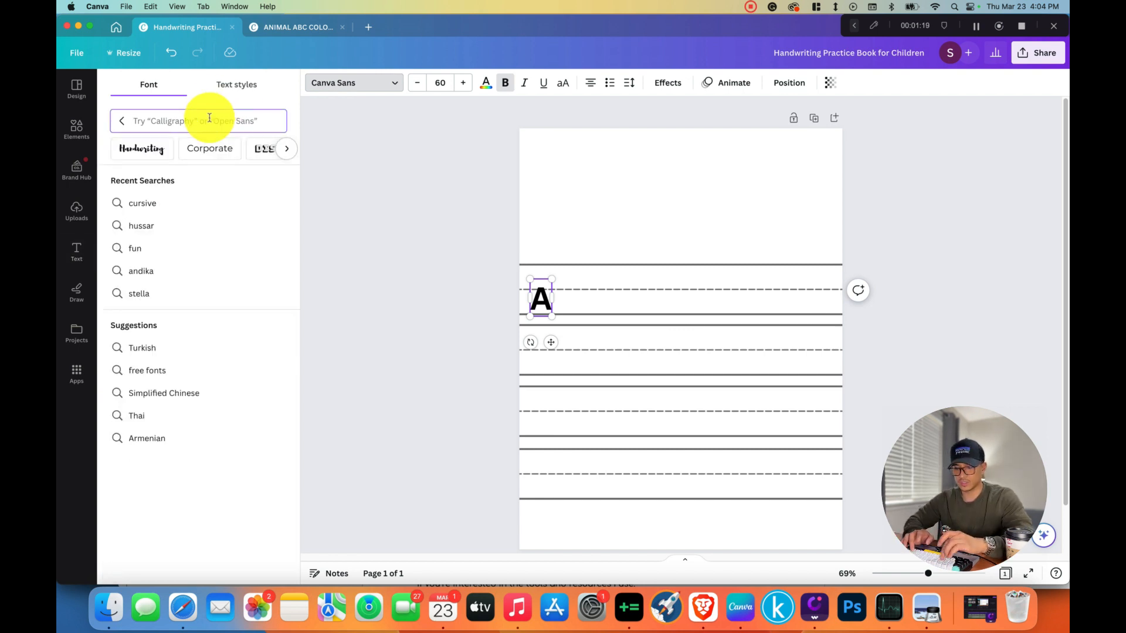
{"action": "type", "text": "dot"}
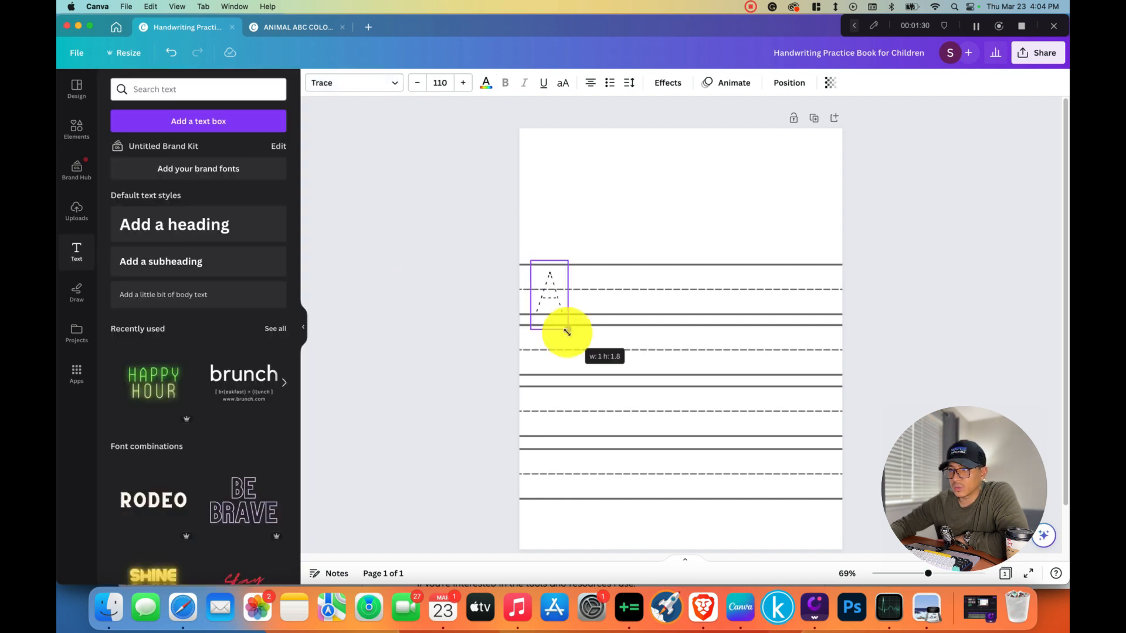
Enlarge the dotted A to font size 125 so it fills the height of the first handwriting row.
{"action": "left_click_drag", "start_coordinate": [565, 327], "coordinate": [568, 330]}
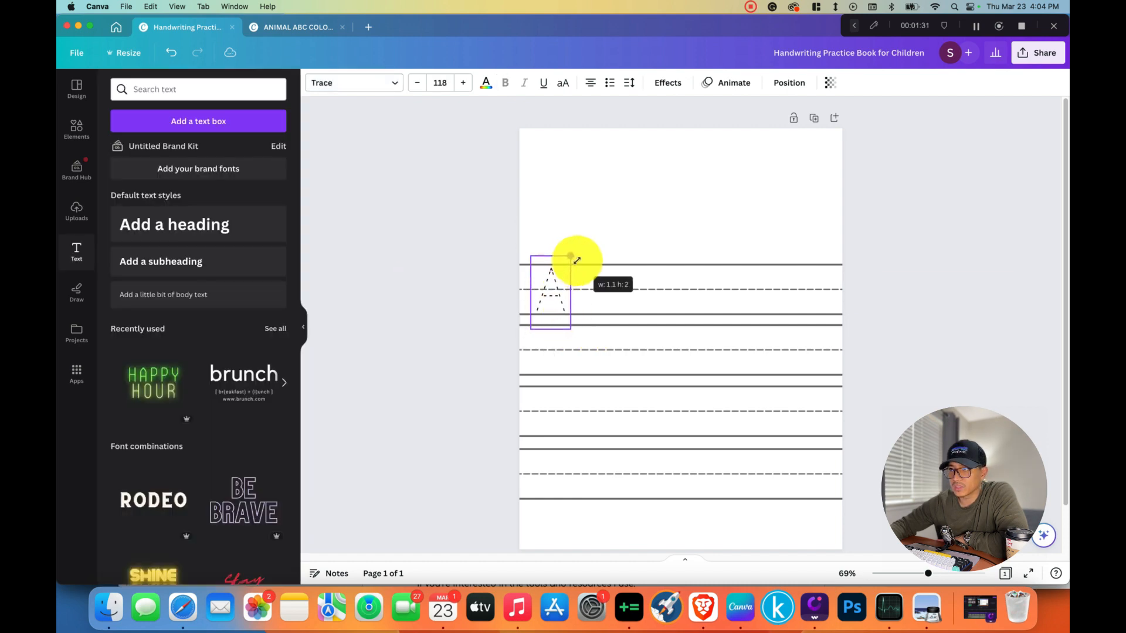
{"action": "left_click_drag", "start_coordinate": [579, 259], "coordinate": [572, 256]}
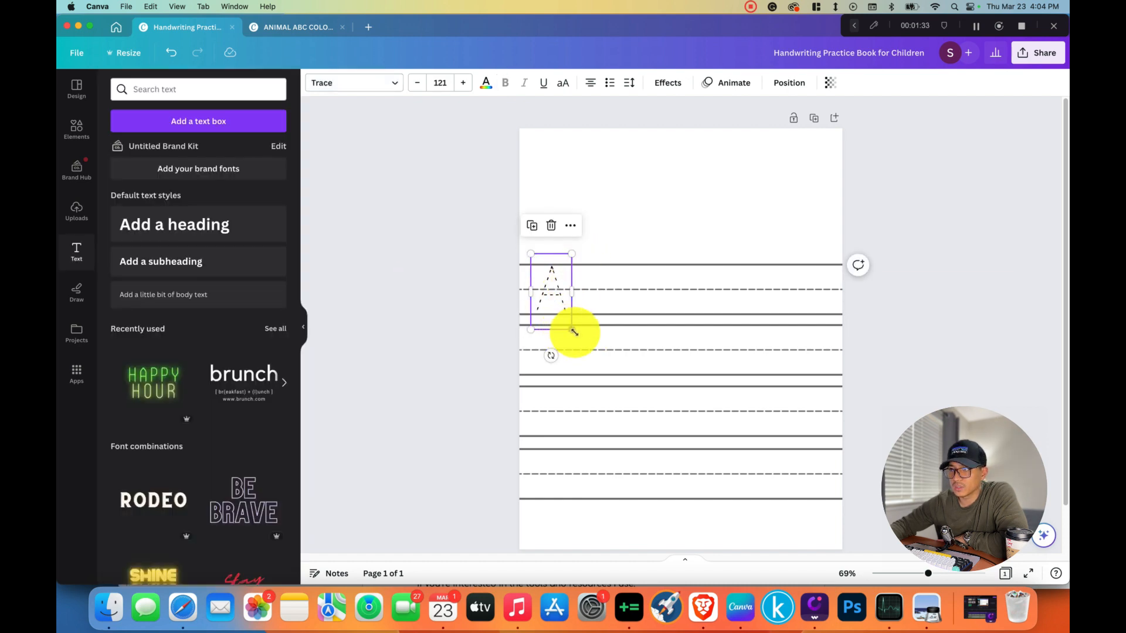
{"action": "left_click_drag", "start_coordinate": [574, 332], "coordinate": [576, 332]}
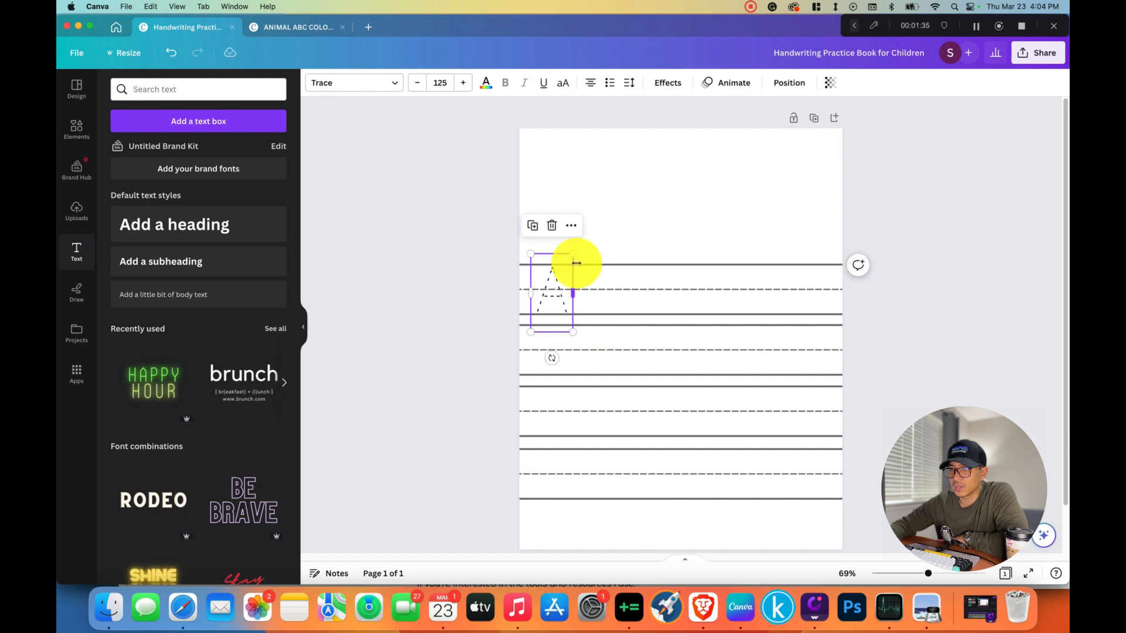
{"action": "left_click", "coordinate": [573, 247]}
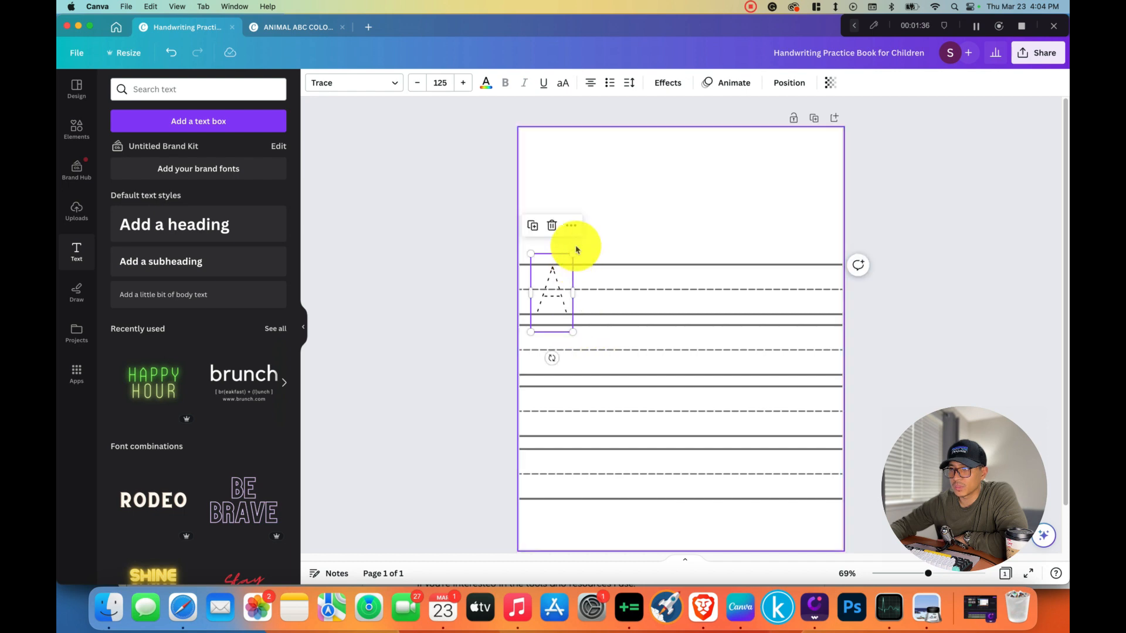
{"action": "left_click", "coordinate": [546, 315]}
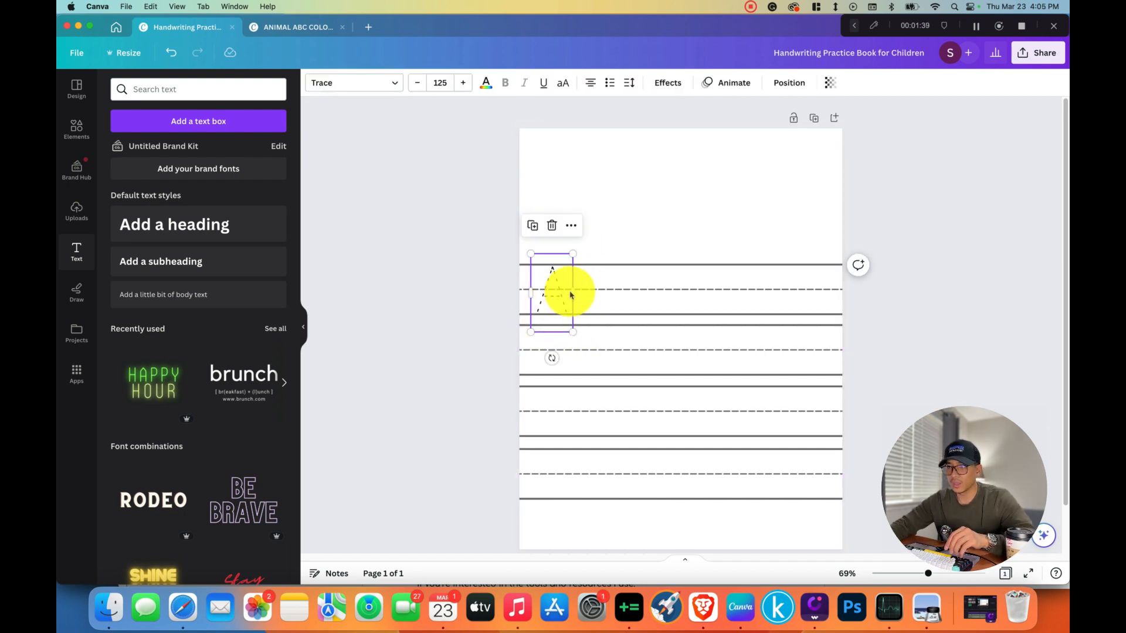
Widen the letter's text box to the full page width and extend its text to five A's.
{"action": "left_click_drag", "start_coordinate": [574, 293], "coordinate": [842, 296]}
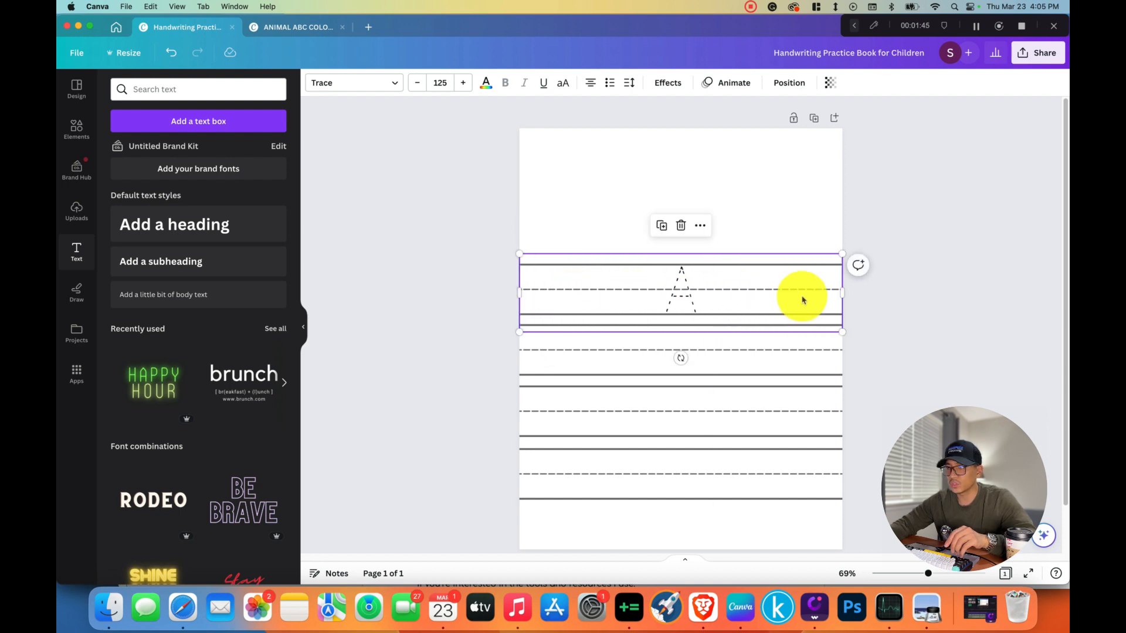
{"action": "left_click", "coordinate": [545, 286]}
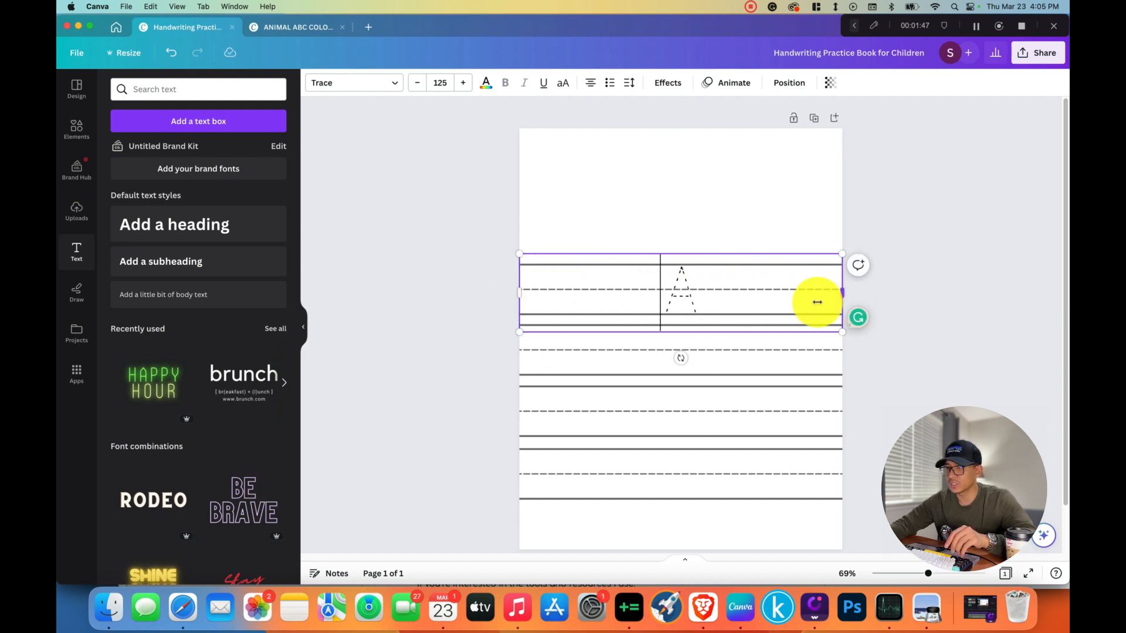
{"action": "left_click", "coordinate": [751, 296]}
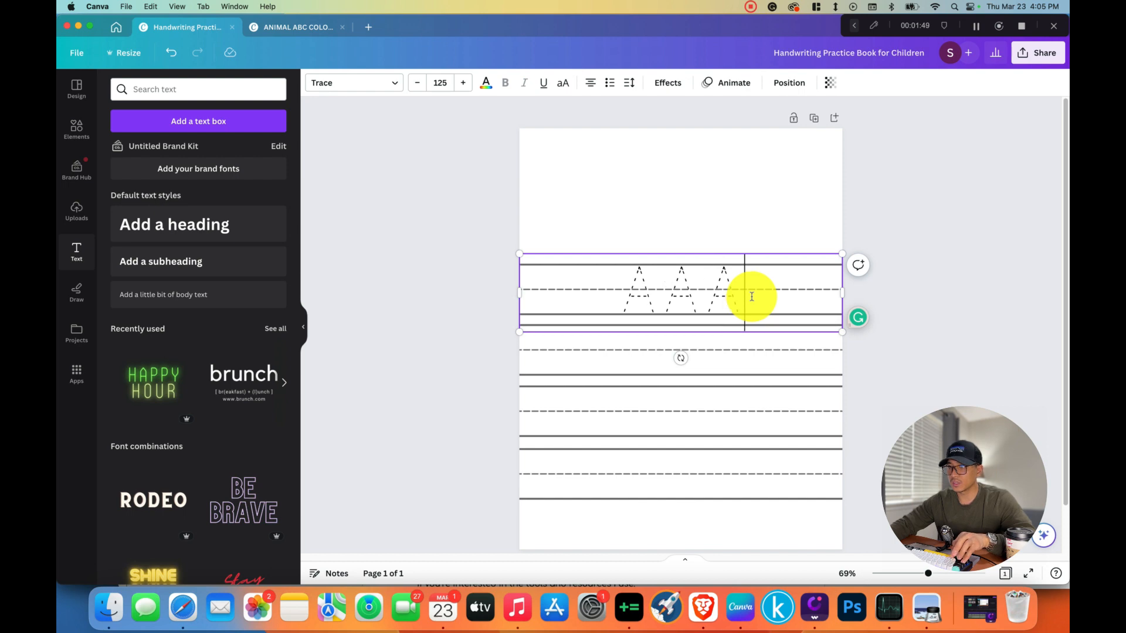
{"action": "type", "text": "AAAAA"}
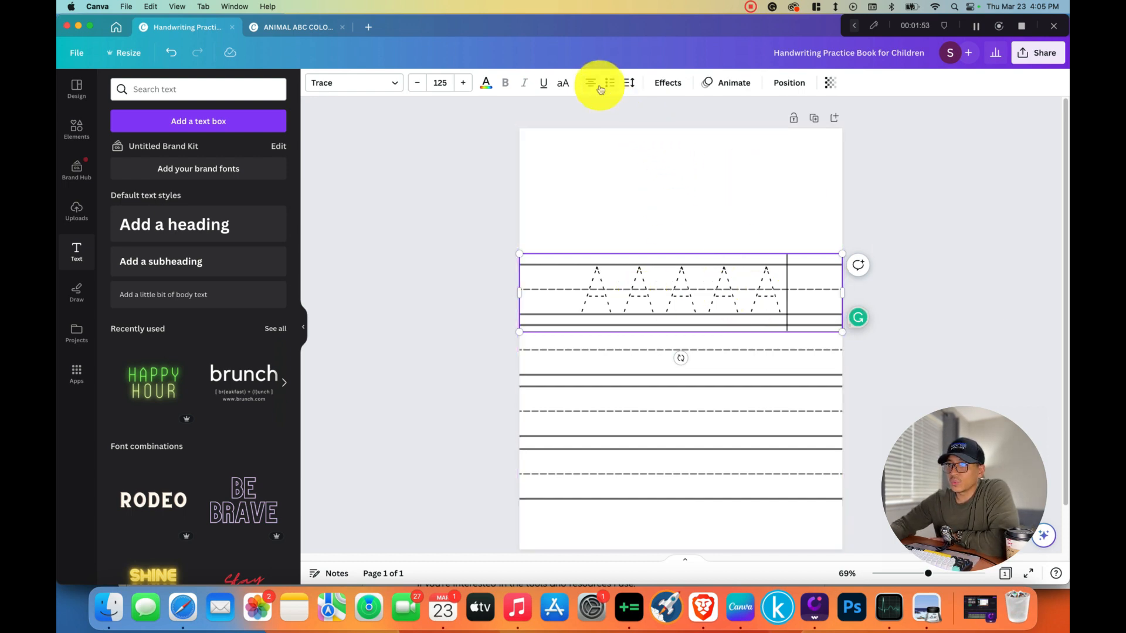
Set the letter spacing to 308 so the five dotted A's spread across the first row.
{"action": "left_click", "coordinate": [628, 87]}
{"action": "left_click_drag", "start_coordinate": [666, 132], "coordinate": [670, 137]}
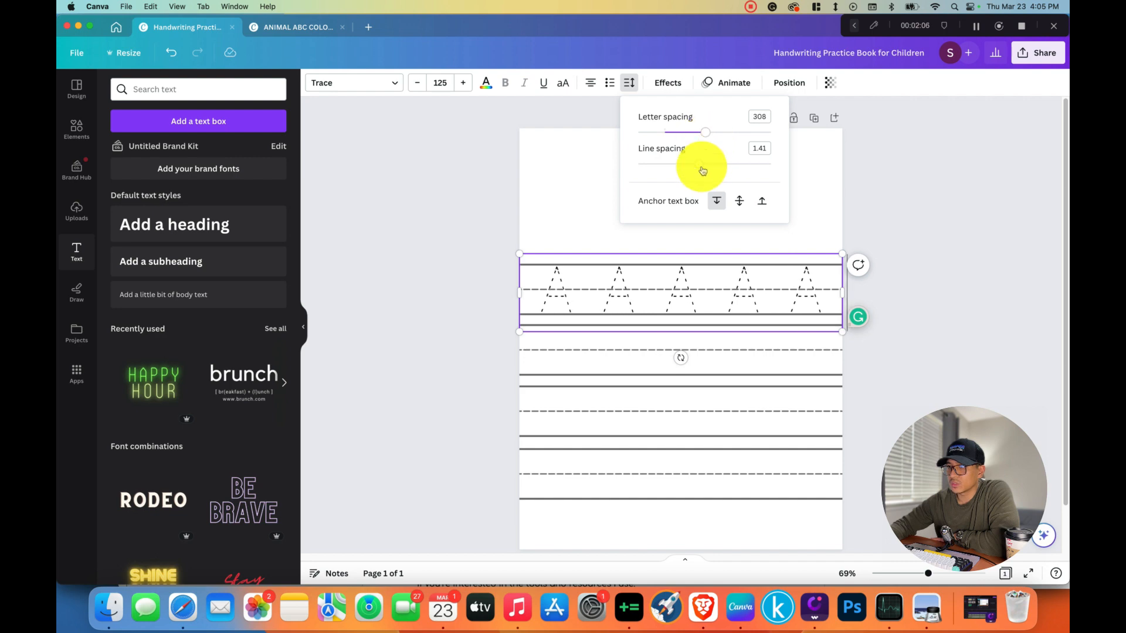
{"action": "left_click", "coordinate": [917, 369]}
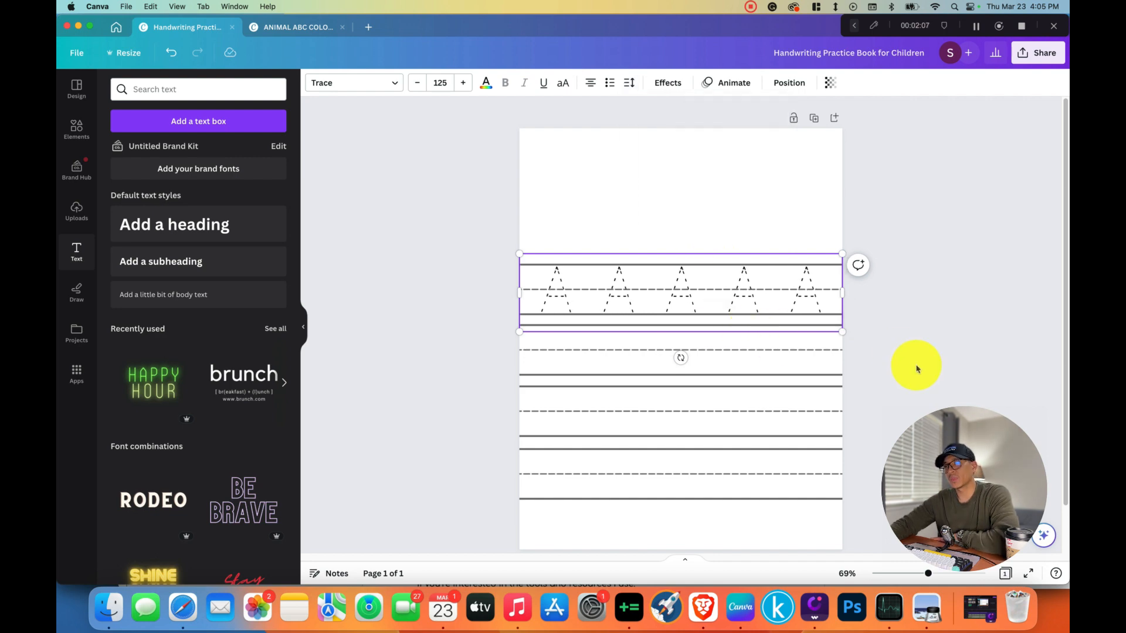
Duplicate the row of dotted A's and align the copy on the second handwriting row.
{"action": "left_click", "coordinate": [759, 284]}
{"action": "key", "text": "super+d"}
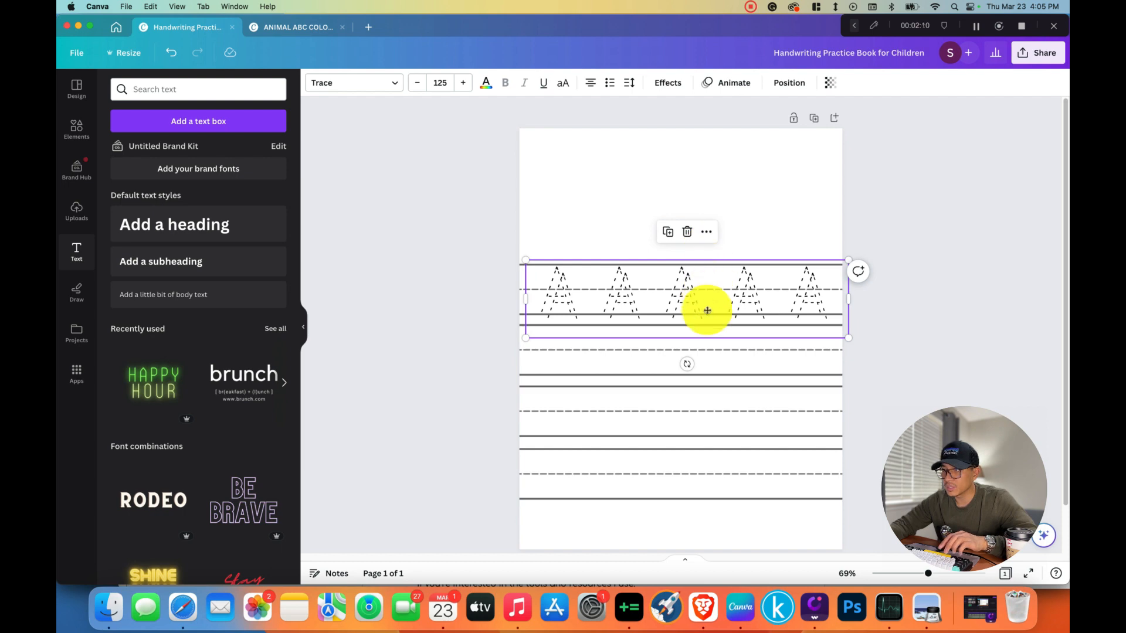
{"action": "left_click_drag", "start_coordinate": [707, 310], "coordinate": [699, 350]}
Fade the dotted letters by setting the transparency of the first row to 50 and of the second row to 46.
{"action": "left_click", "coordinate": [666, 292]}
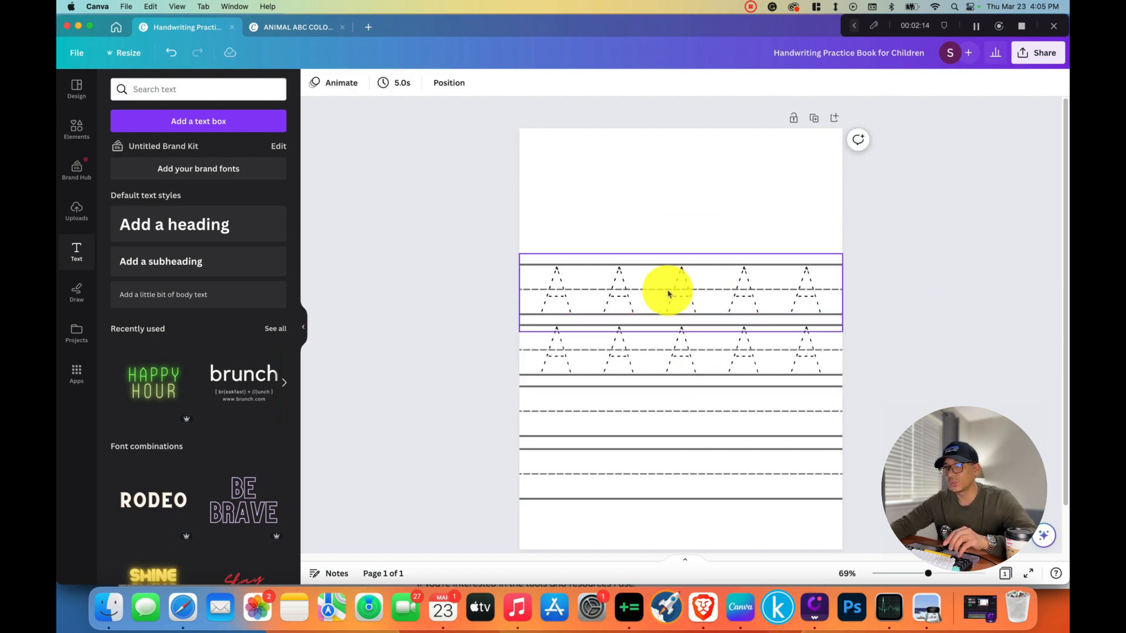
{"action": "left_click", "coordinate": [829, 84]}
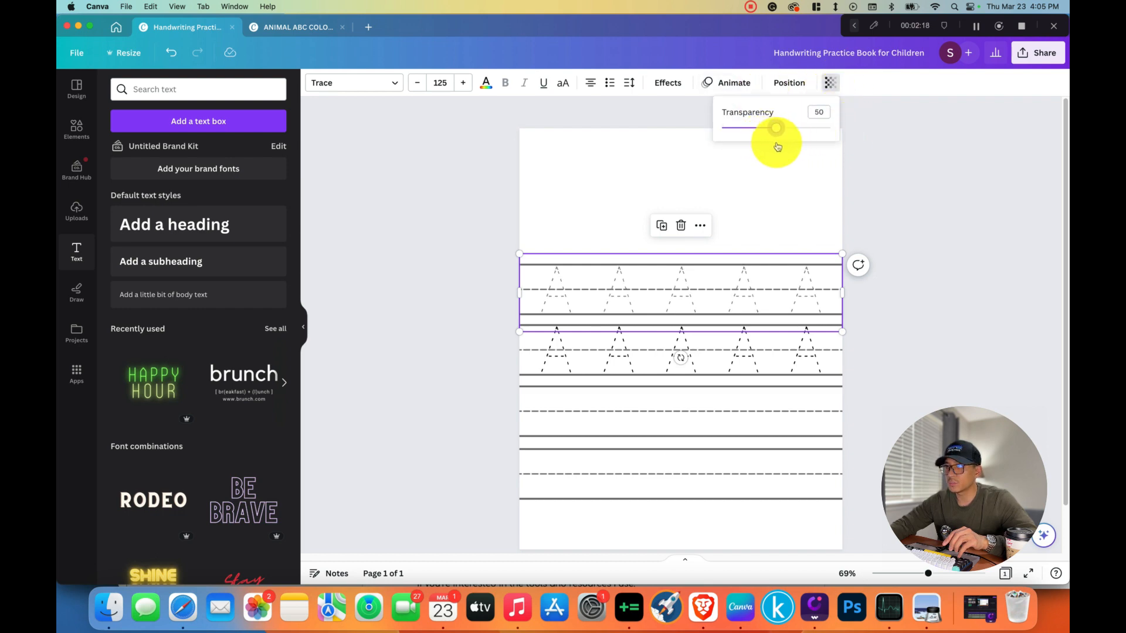
{"action": "left_click", "coordinate": [744, 367]}
{"action": "left_click", "coordinate": [829, 87]}
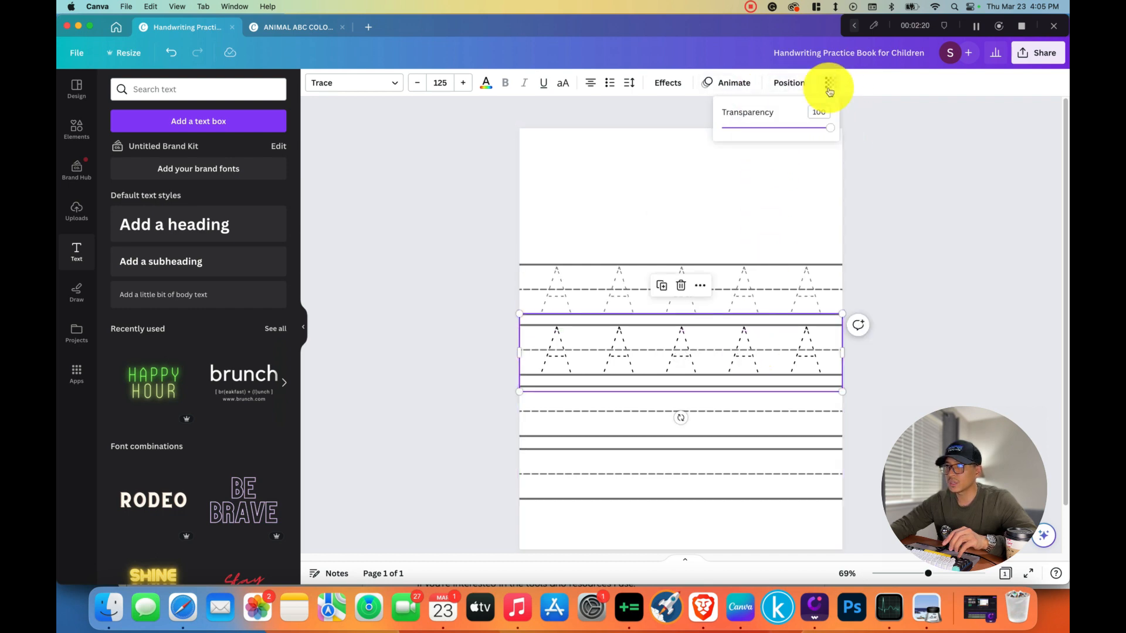
{"action": "left_click_drag", "start_coordinate": [829, 129], "coordinate": [768, 140]}
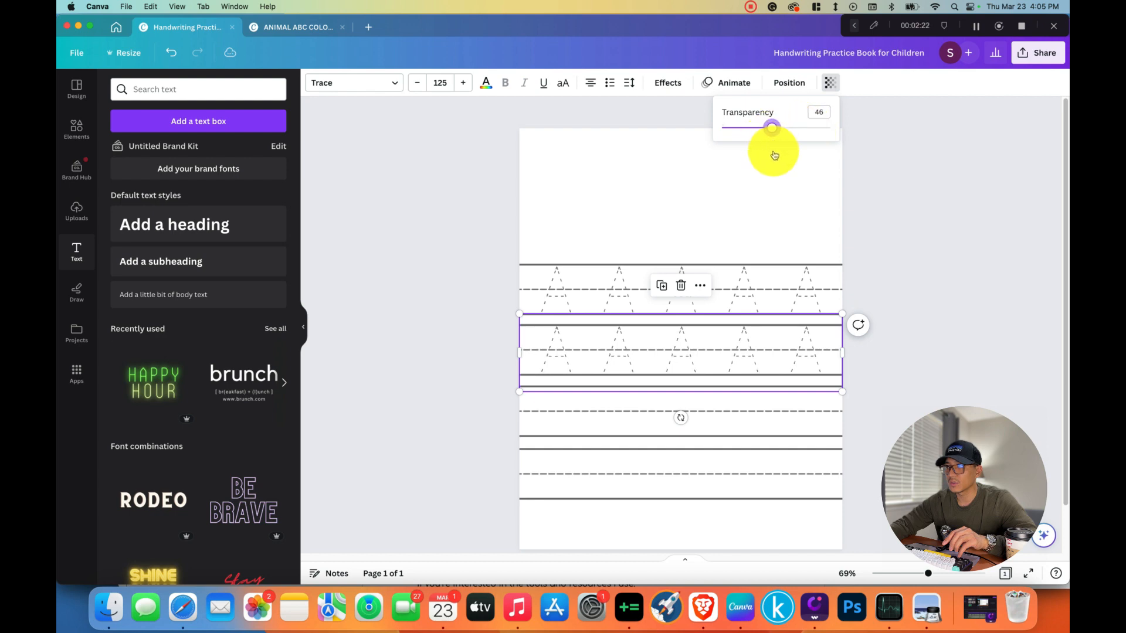
{"action": "left_click", "coordinate": [897, 253]}
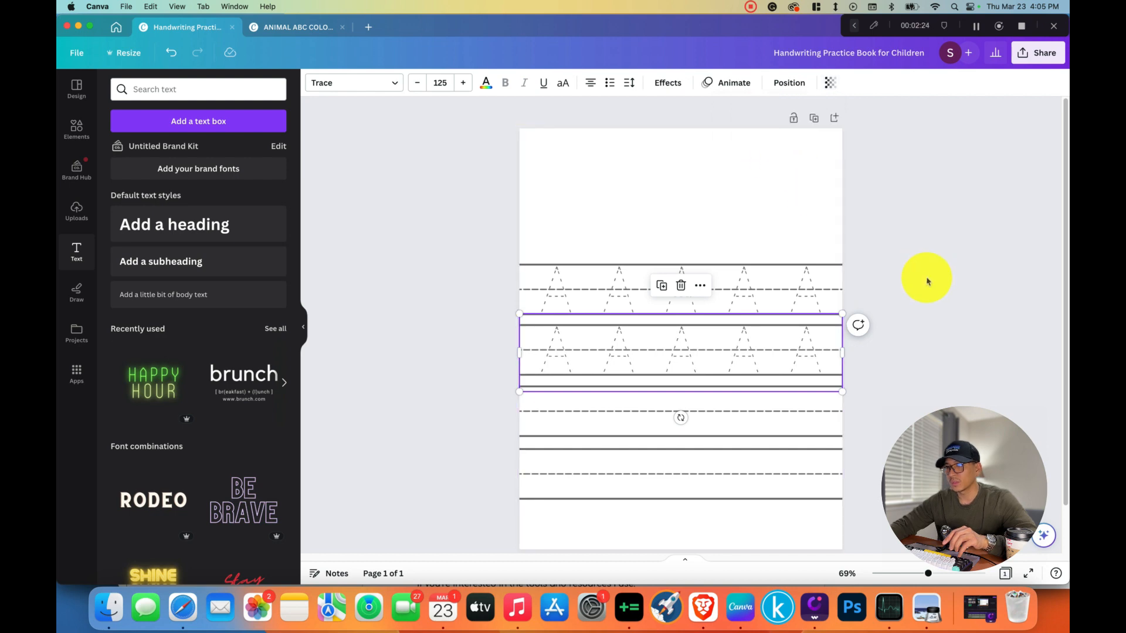
{"action": "left_click", "coordinate": [927, 299]}
Duplicate the faded second row of A's and align the copy on the third handwriting row.
{"action": "left_click", "coordinate": [795, 357]}
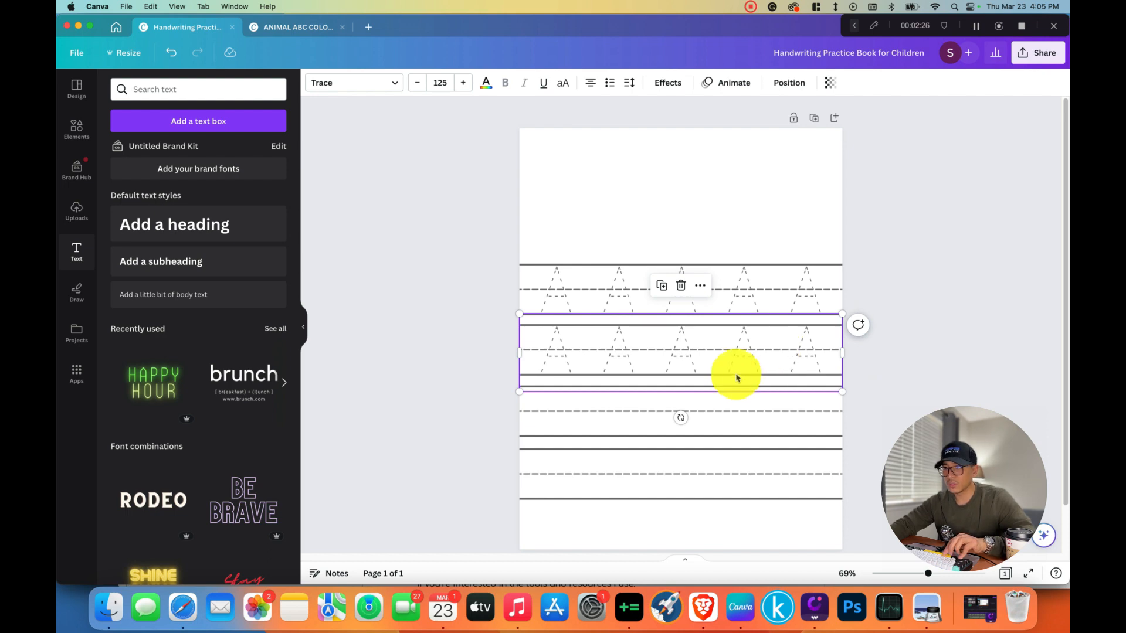
{"action": "key", "text": "super+d"}
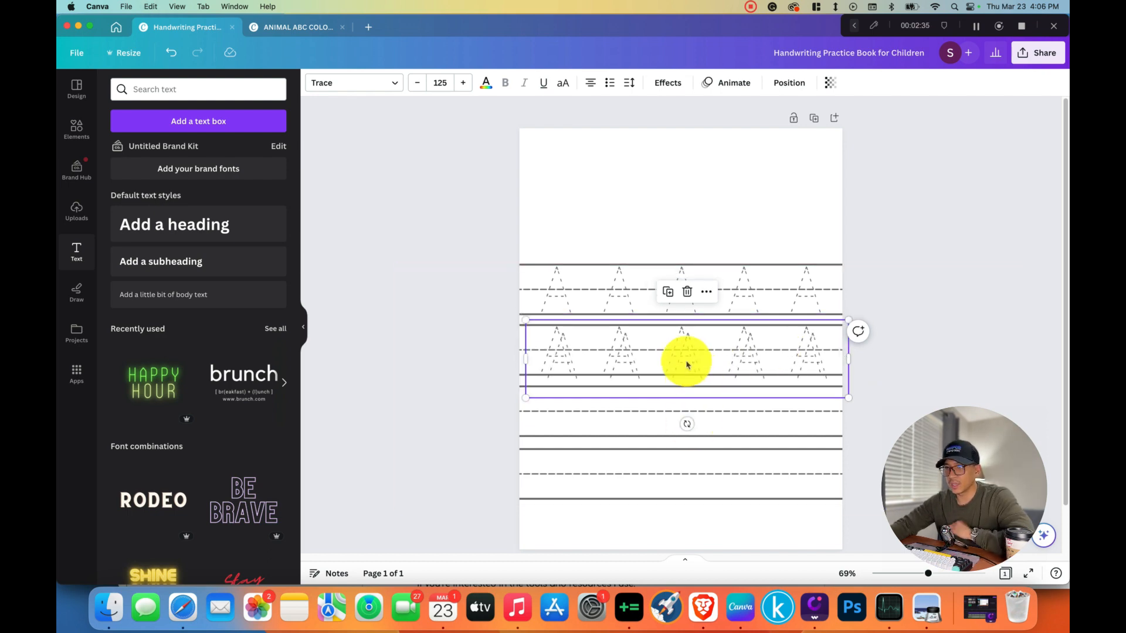
{"action": "left_click_drag", "start_coordinate": [687, 364], "coordinate": [680, 419]}
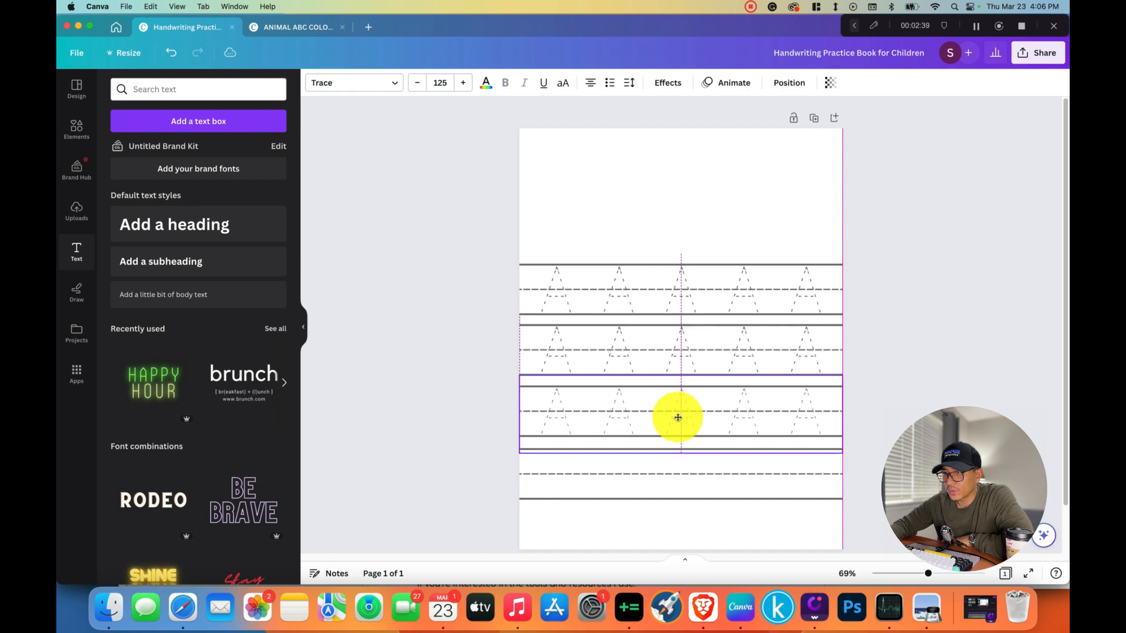
{"action": "left_click_drag", "start_coordinate": [677, 416], "coordinate": [676, 417]}
Replace the third row's letters with five lowercase dotted a's and scale the text down to size 99.
{"action": "double_click", "coordinate": [644, 419]}
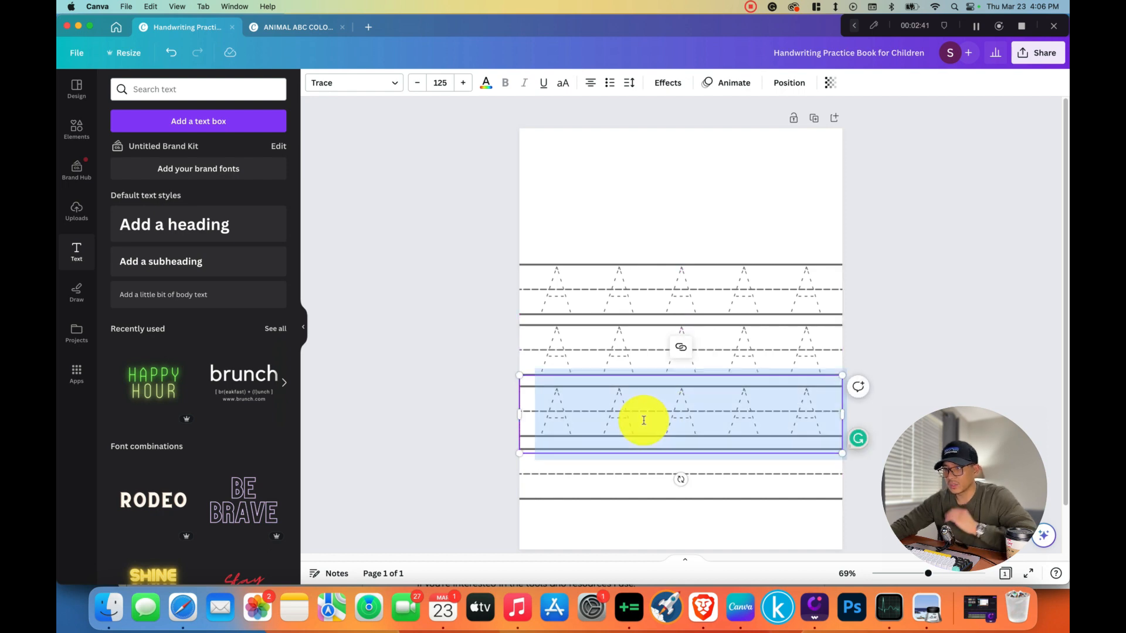
{"action": "type", "text": "a a a a a"}
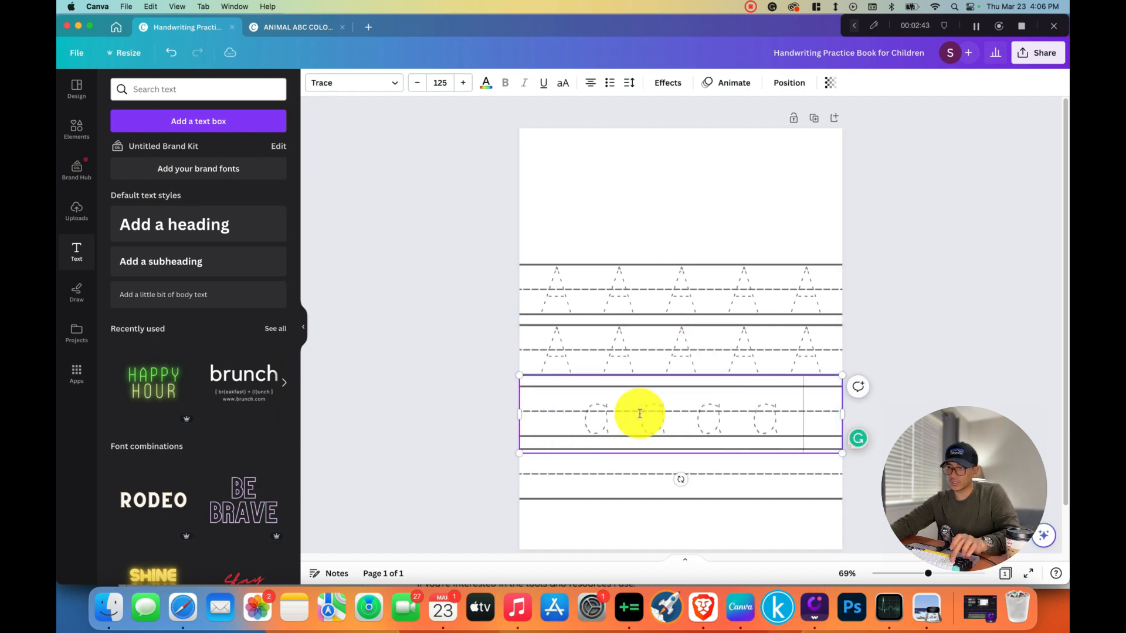
{"action": "left_click", "coordinate": [889, 349]}
{"action": "left_click_drag", "start_coordinate": [842, 375], "coordinate": [786, 454]}
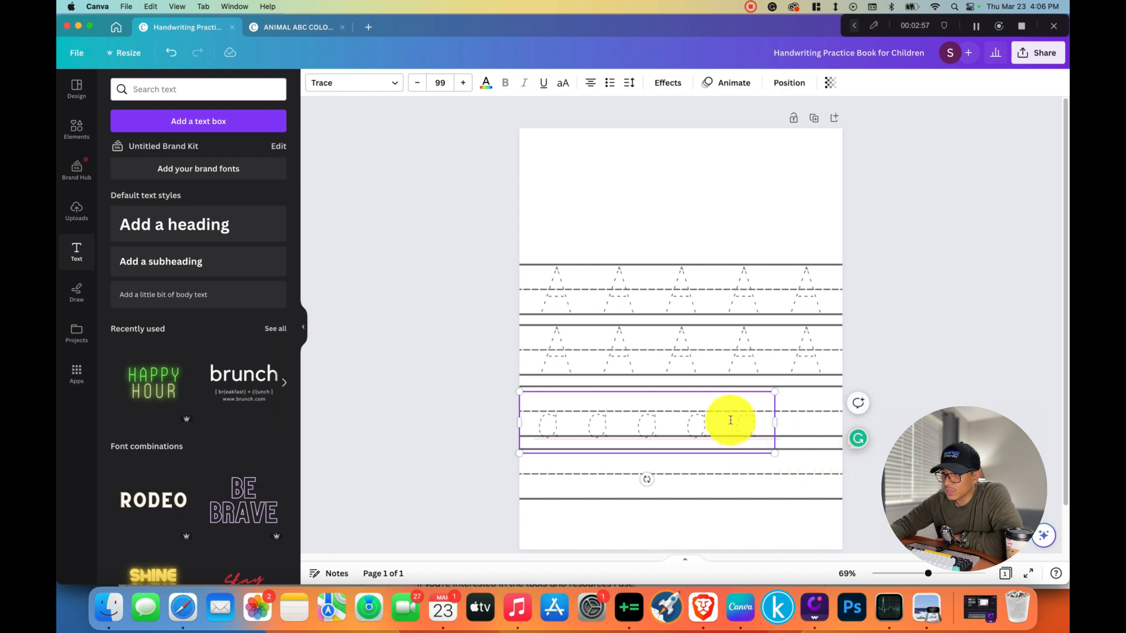
{"action": "left_click", "coordinate": [736, 473]}
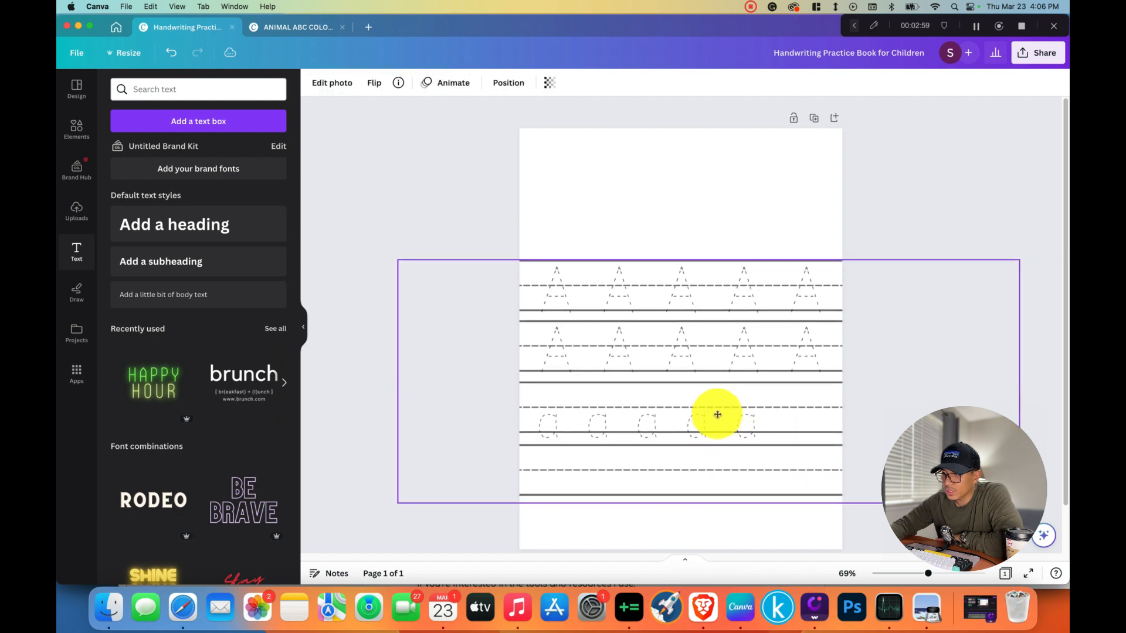
{"action": "key", "text": "super+z"}
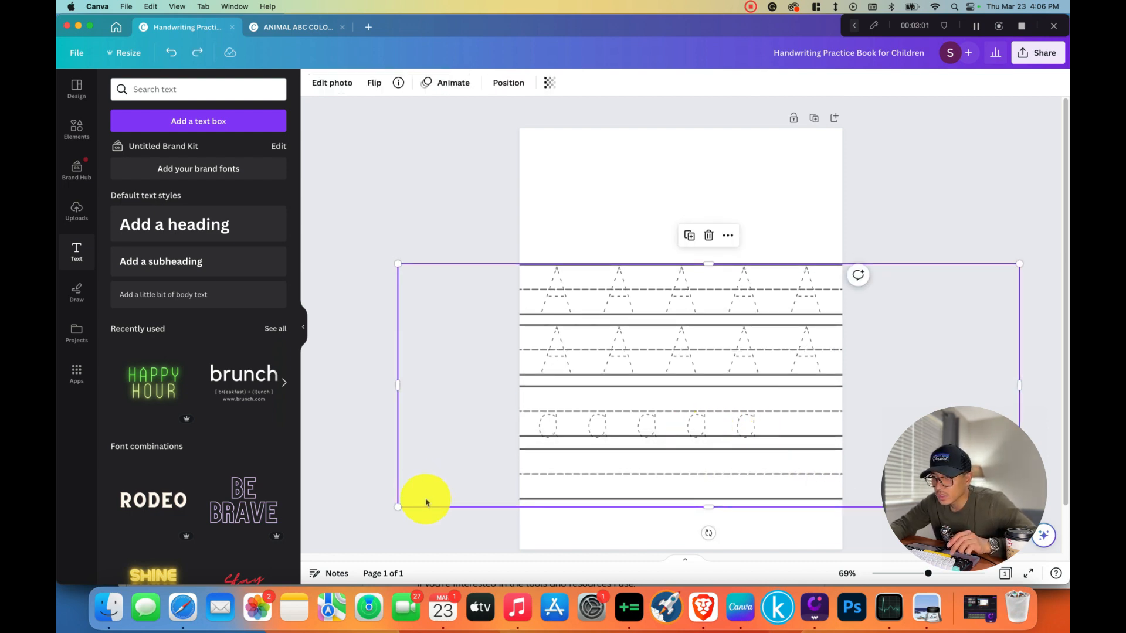
Fit the lowercase row to the full page width at font size 92.7 and set its letter spacing to 730.
{"action": "left_click", "coordinate": [492, 468]}
{"action": "left_click", "coordinate": [563, 426]}
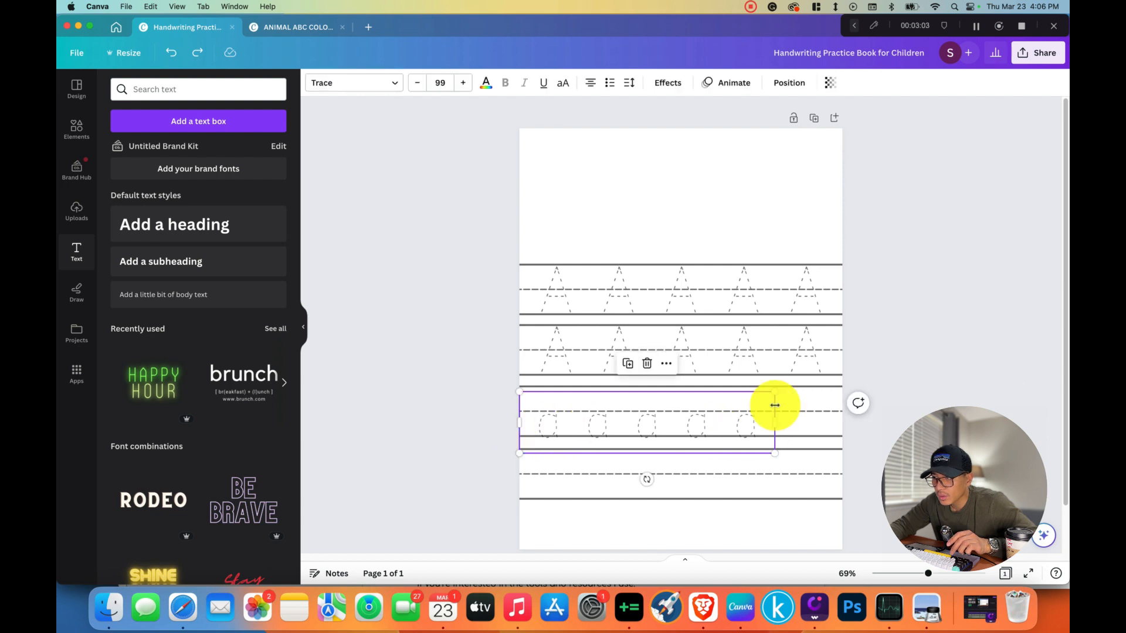
{"action": "left_click_drag", "start_coordinate": [775, 452], "coordinate": [846, 423]}
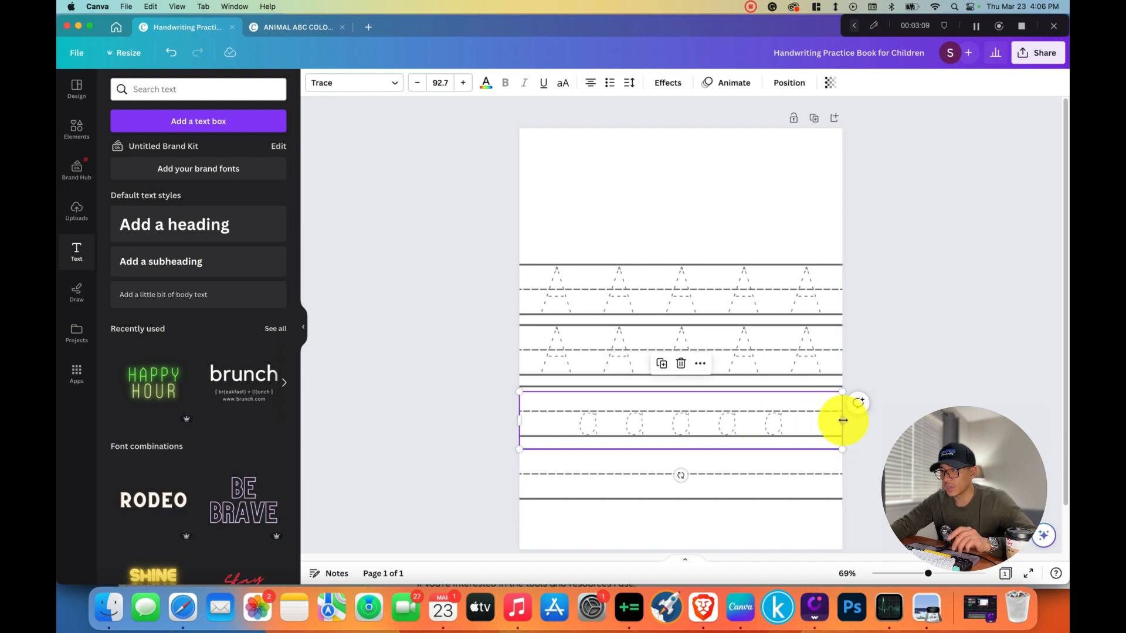
{"action": "left_click", "coordinate": [628, 82]}
{"action": "left_click_drag", "start_coordinate": [715, 138], "coordinate": [746, 147]}
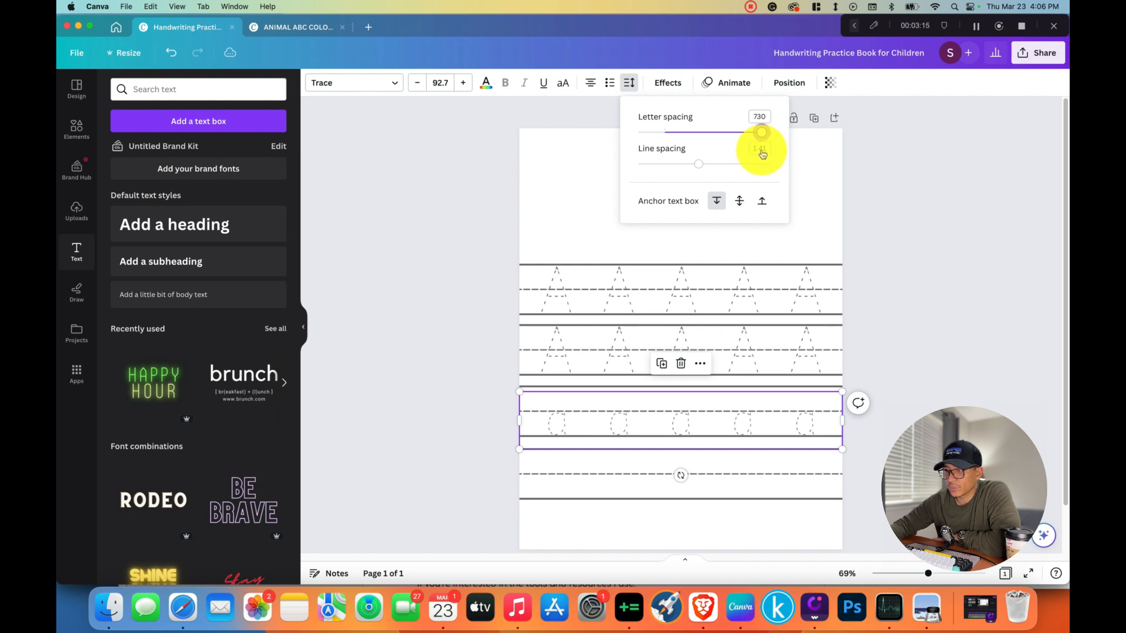
{"action": "left_click", "coordinate": [933, 315]}
{"action": "left_click", "coordinate": [881, 378]}
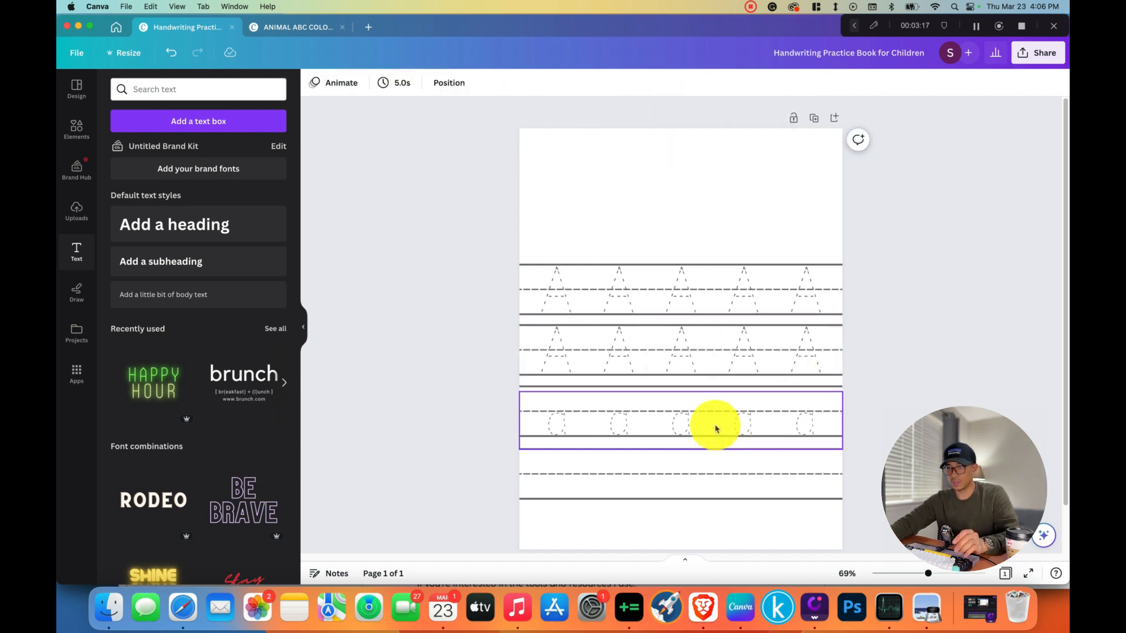
Duplicate the row of lowercase dotted a's and align the copy on the fourth handwriting row.
{"action": "left_click", "coordinate": [697, 419]}
{"action": "key", "text": "super+v"}
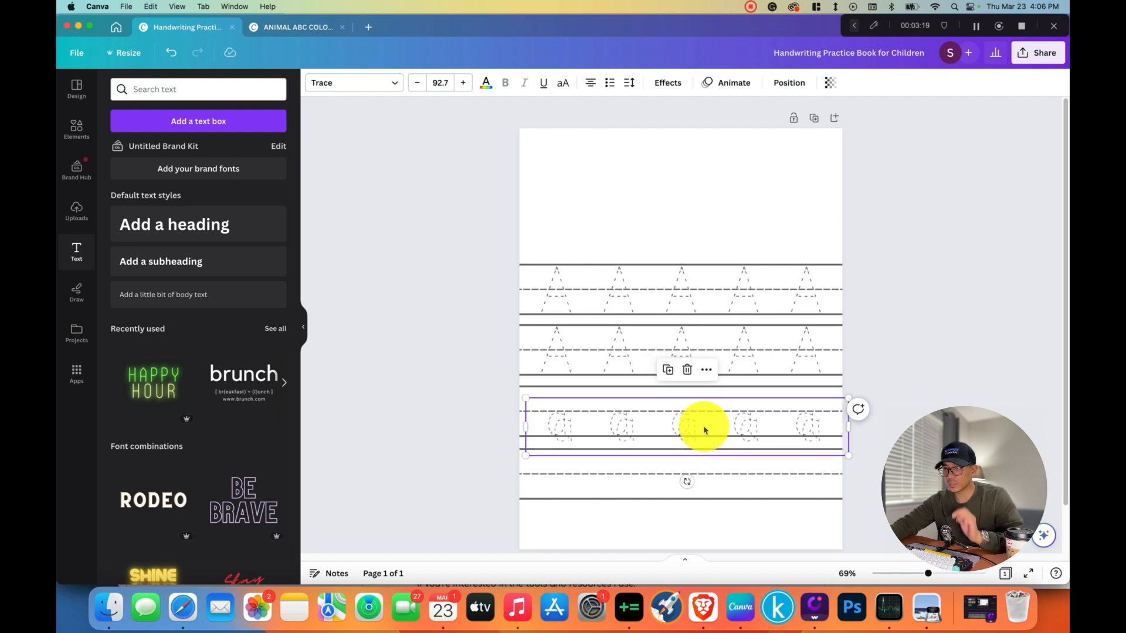
{"action": "scroll", "coordinate": [704, 429], "scroll_direction": "down", "scroll_amount": 2}
{"action": "left_click_drag", "start_coordinate": [695, 388], "coordinate": [690, 441]}
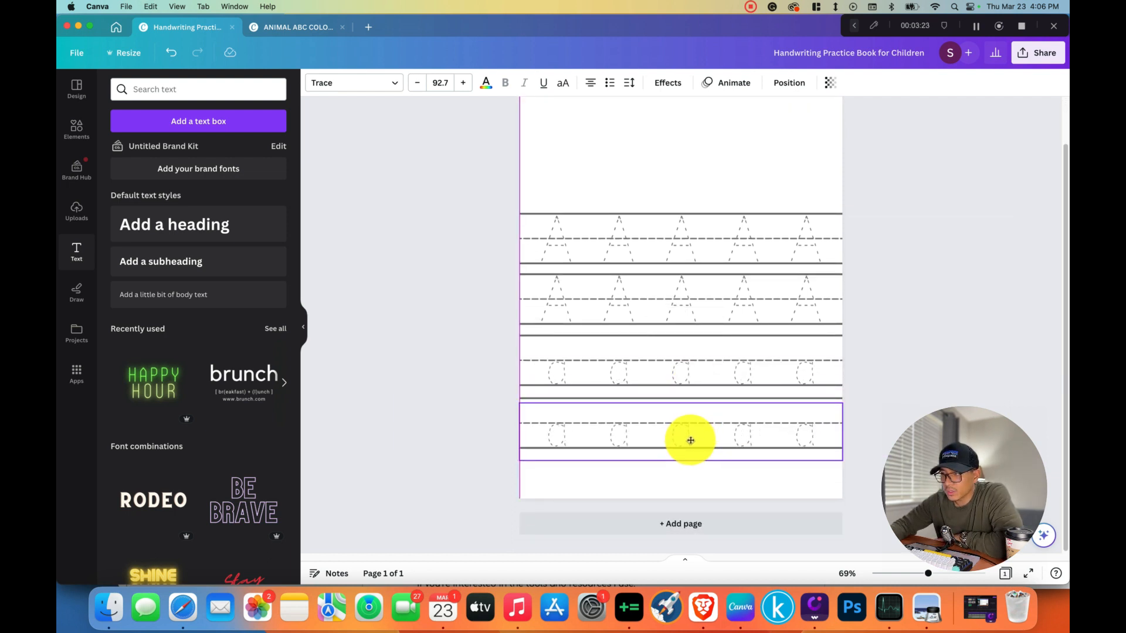
{"action": "left_click", "coordinate": [921, 343]}
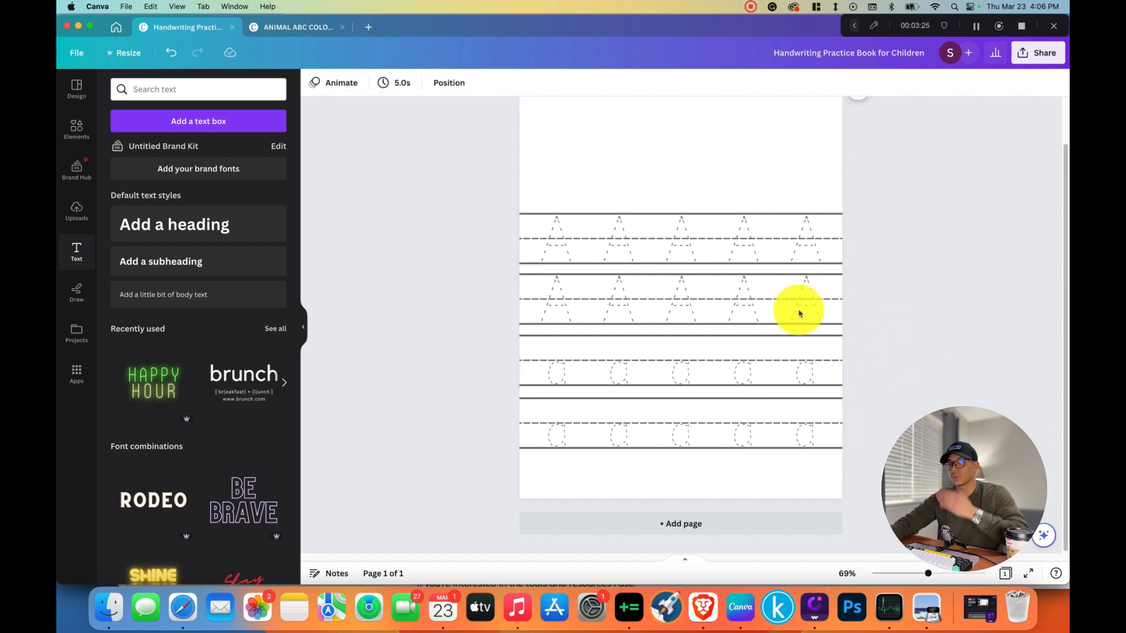
{"action": "scroll", "coordinate": [703, 352], "scroll_direction": "up", "scroll_amount": 2}
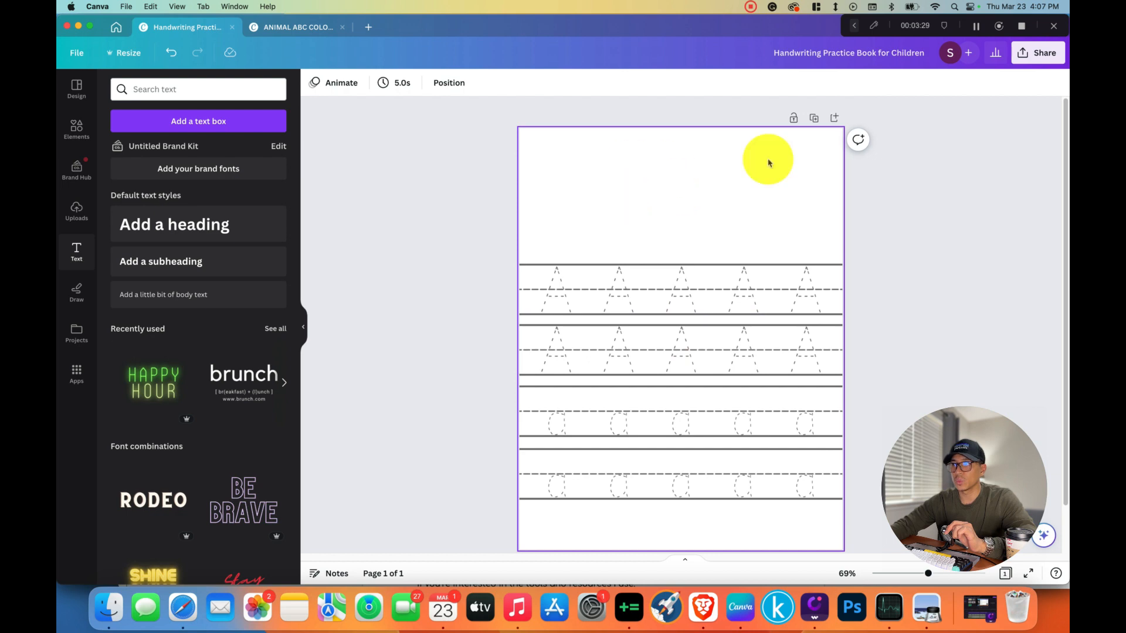
Search the elements for "apple" graphics and insert the black outline apple with a leaf.
{"action": "left_click", "coordinate": [72, 136]}
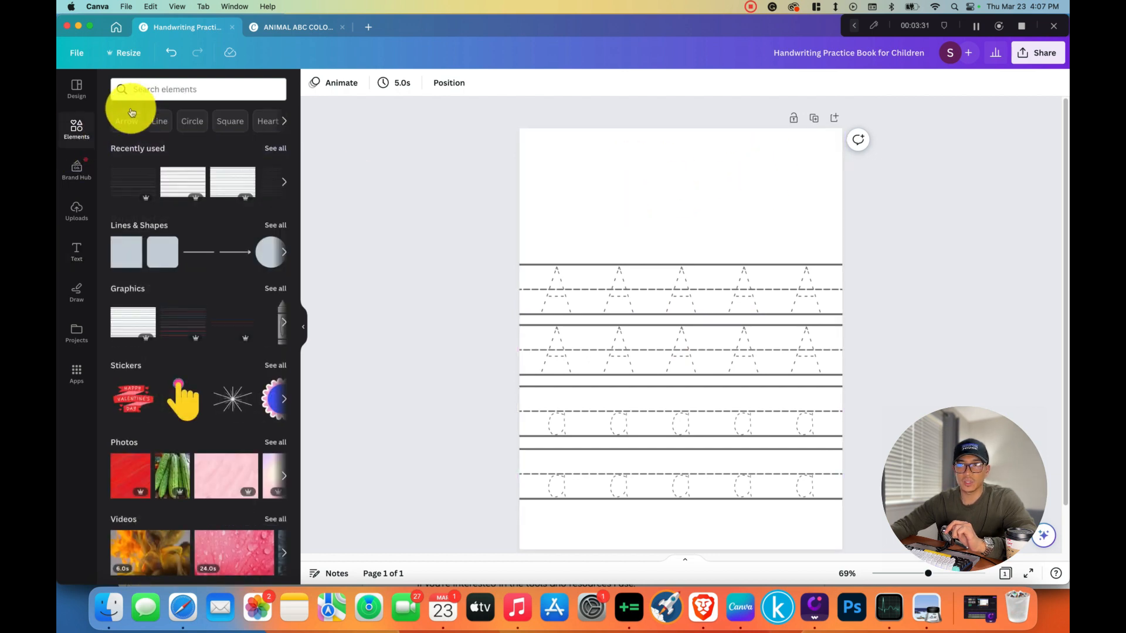
{"action": "left_click", "coordinate": [152, 90]}
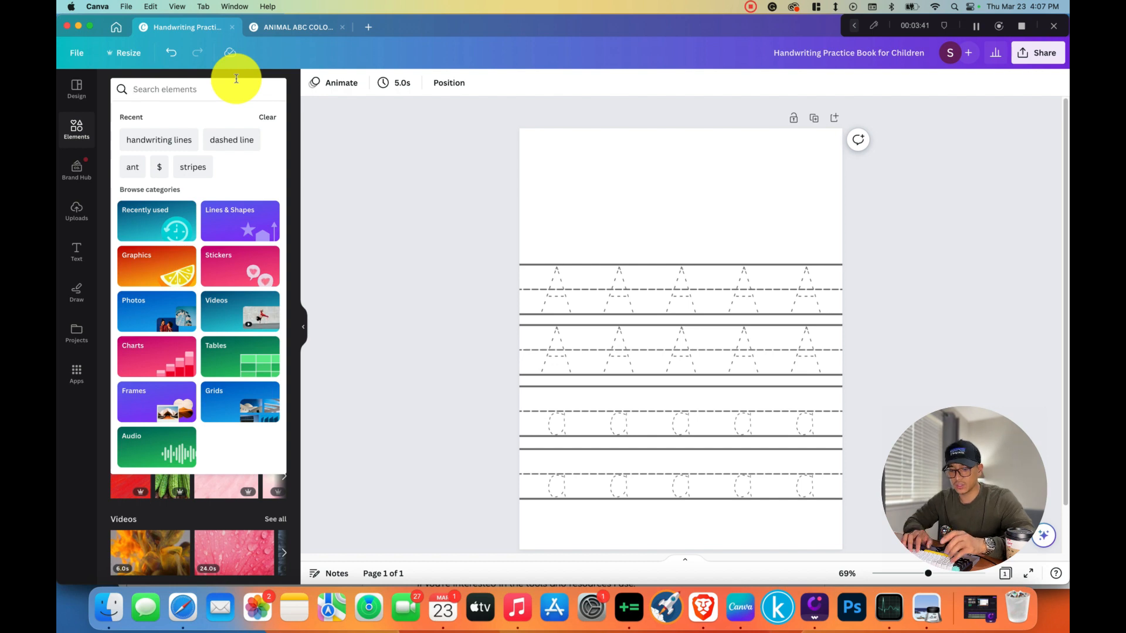
{"action": "type", "text": "apple"}
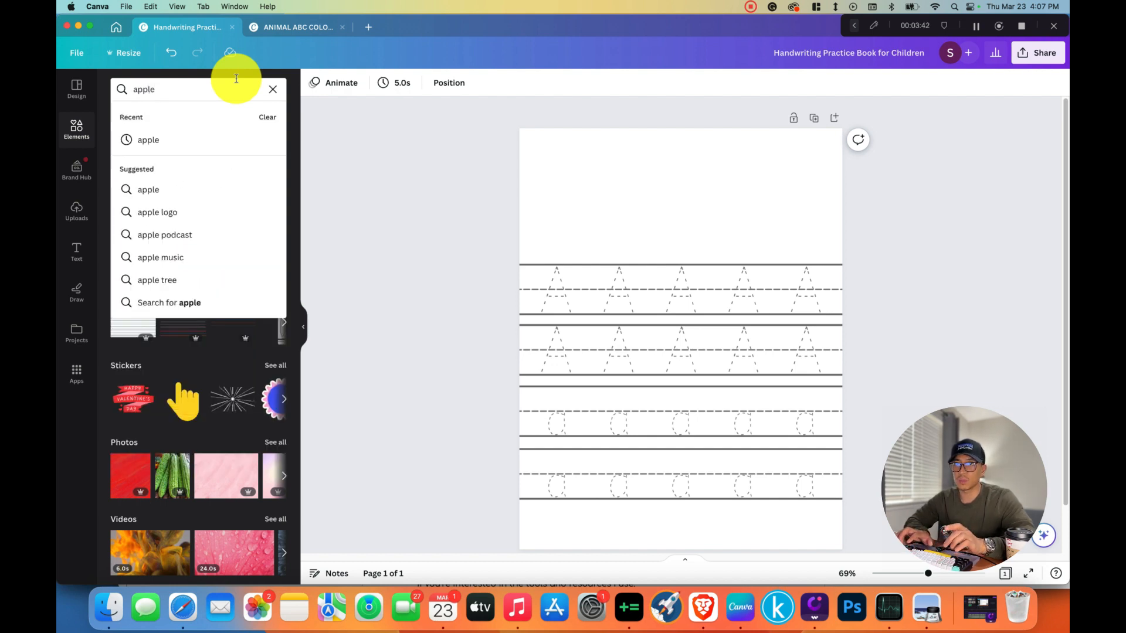
{"action": "key", "text": "Return"}
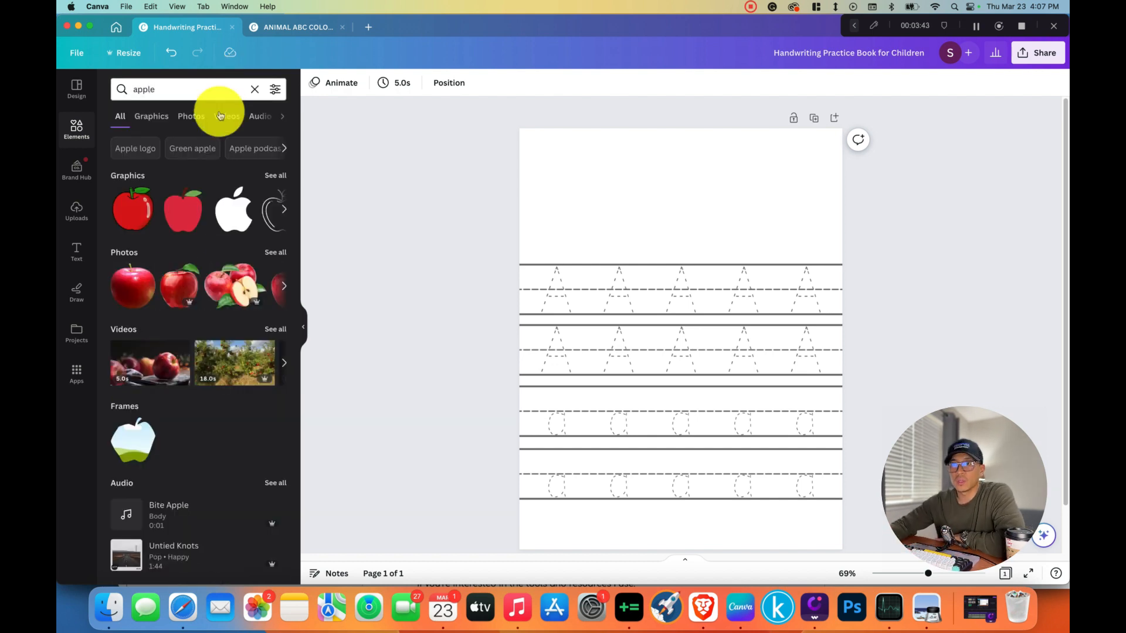
{"action": "left_click", "coordinate": [276, 175]}
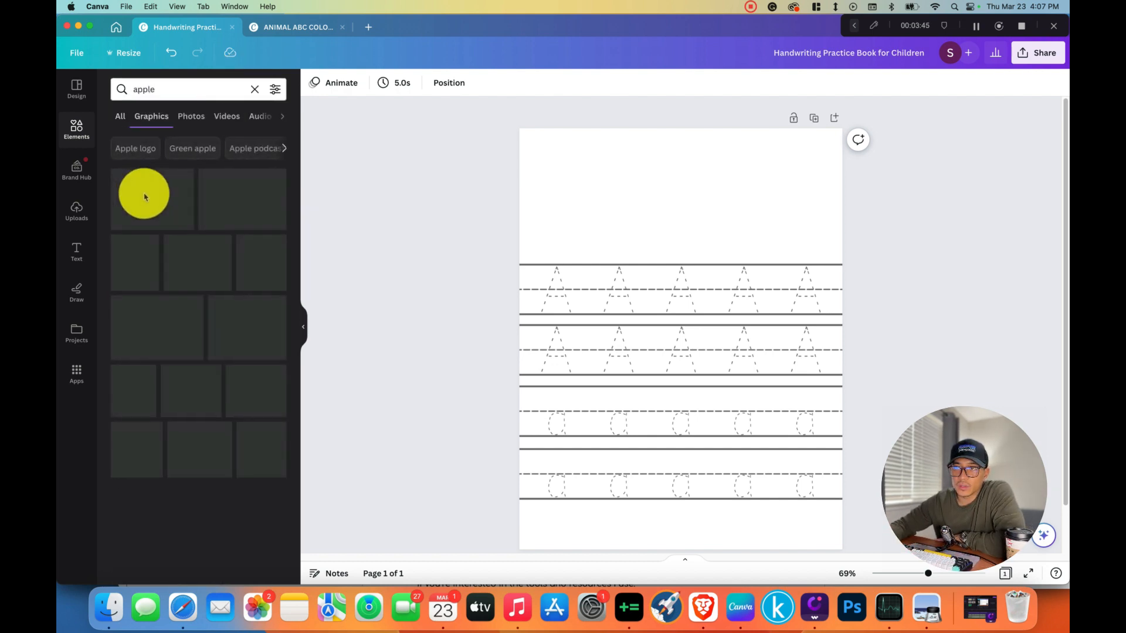
{"action": "scroll", "coordinate": [163, 420], "scroll_direction": "down", "scroll_amount": 10}
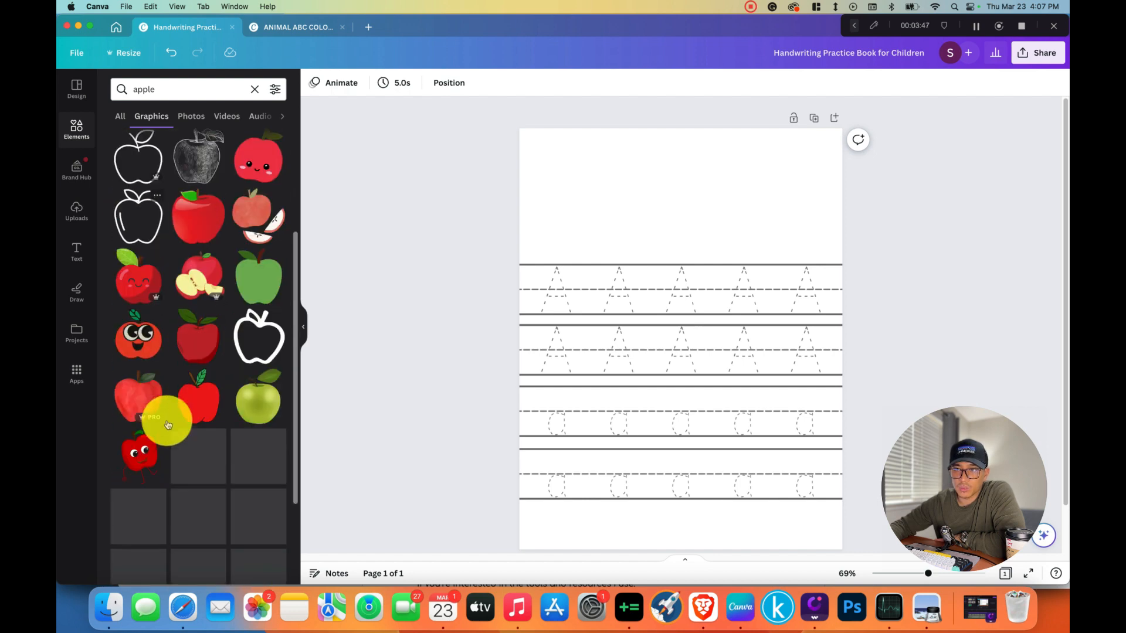
{"action": "scroll", "coordinate": [201, 427], "scroll_direction": "down", "scroll_amount": 5}
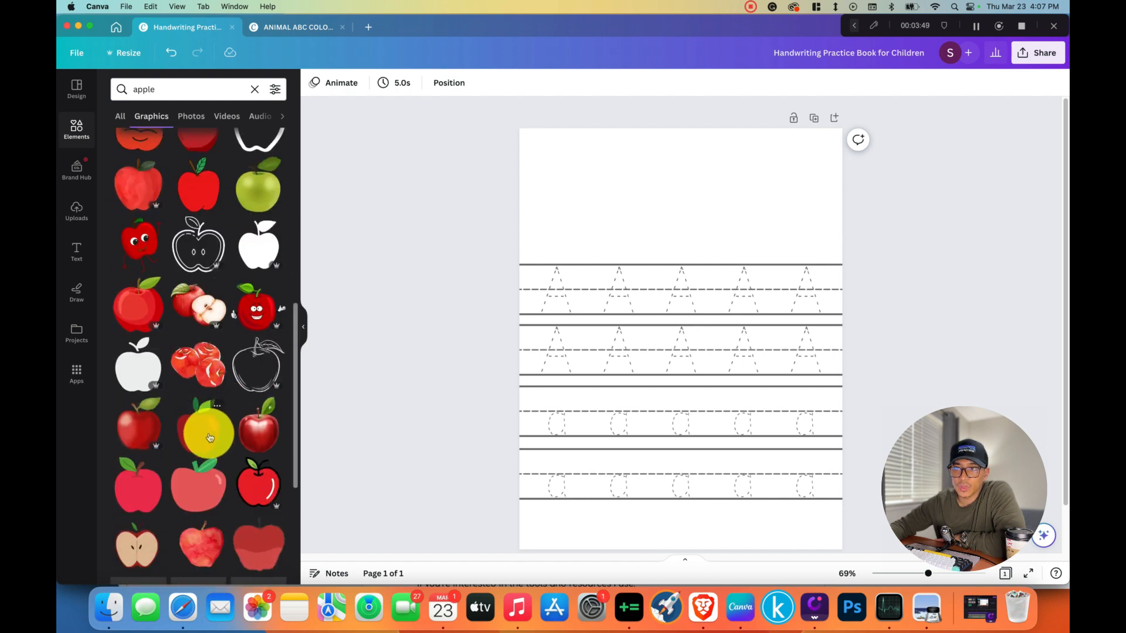
{"action": "scroll", "coordinate": [241, 386], "scroll_direction": "down", "scroll_amount": 8}
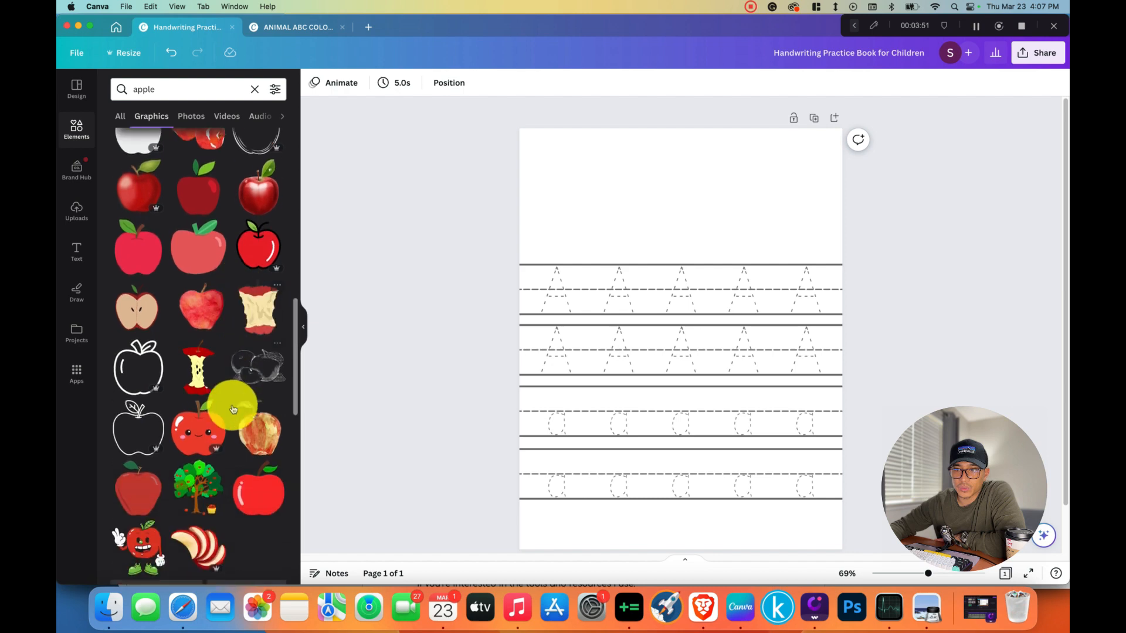
{"action": "left_click", "coordinate": [146, 434]}
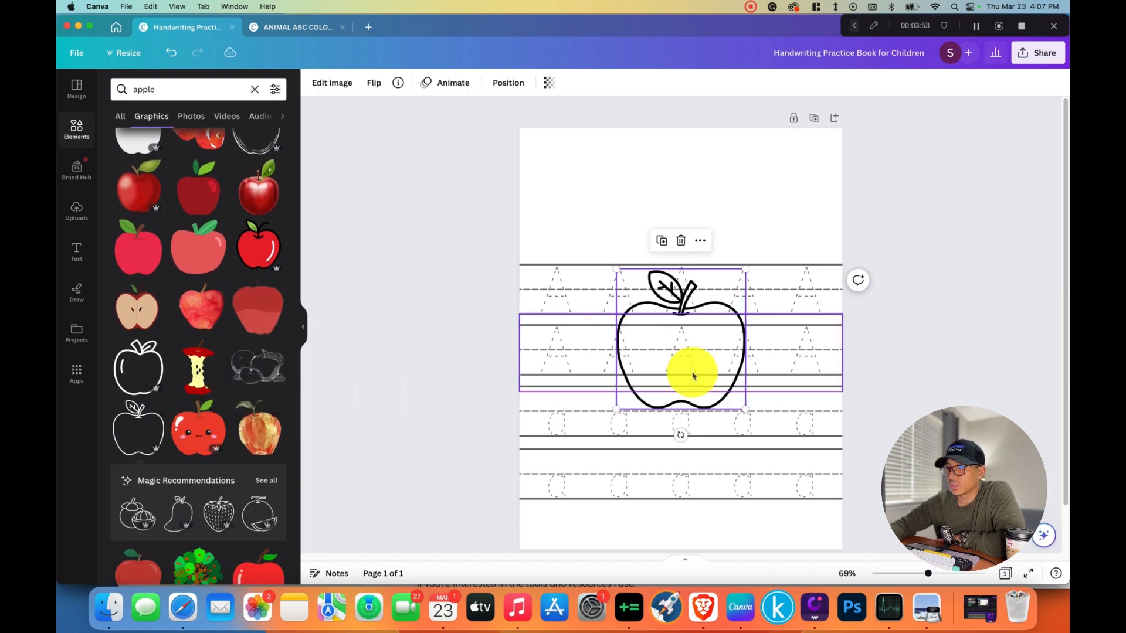
Shrink the outline apple and centre it in the blank space above the first handwriting row.
{"action": "left_click_drag", "start_coordinate": [699, 368], "coordinate": [734, 212]}
{"action": "left_click_drag", "start_coordinate": [782, 111], "coordinate": [691, 200]}
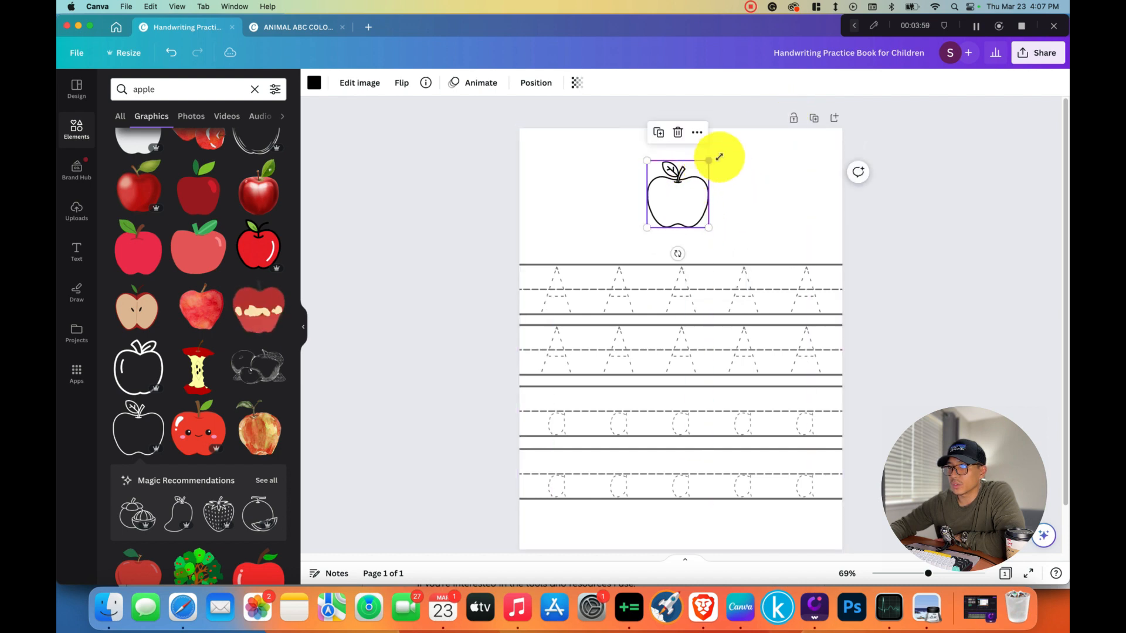
{"action": "left_click_drag", "start_coordinate": [719, 157], "coordinate": [730, 154]}
{"action": "left_click_drag", "start_coordinate": [696, 194], "coordinate": [699, 195]}
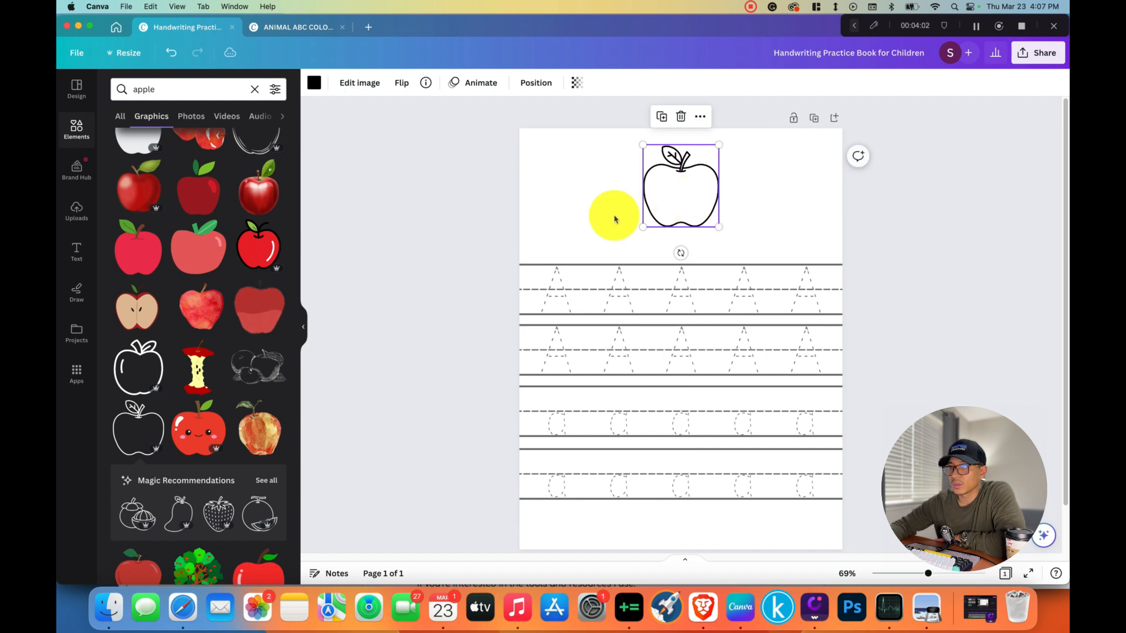
Add a body text caption reading "A is for Apple" below the apple, with its text box spanning the page width.
{"action": "left_click", "coordinate": [77, 253]}
{"action": "left_click", "coordinate": [170, 296]}
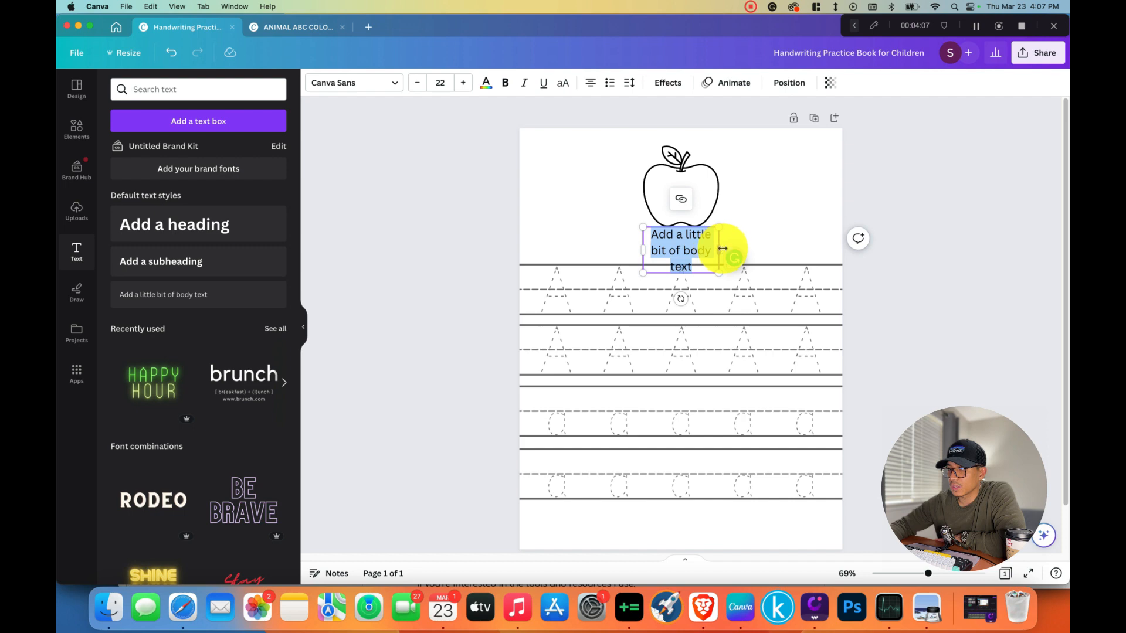
{"action": "left_click_drag", "start_coordinate": [722, 249], "coordinate": [845, 237]}
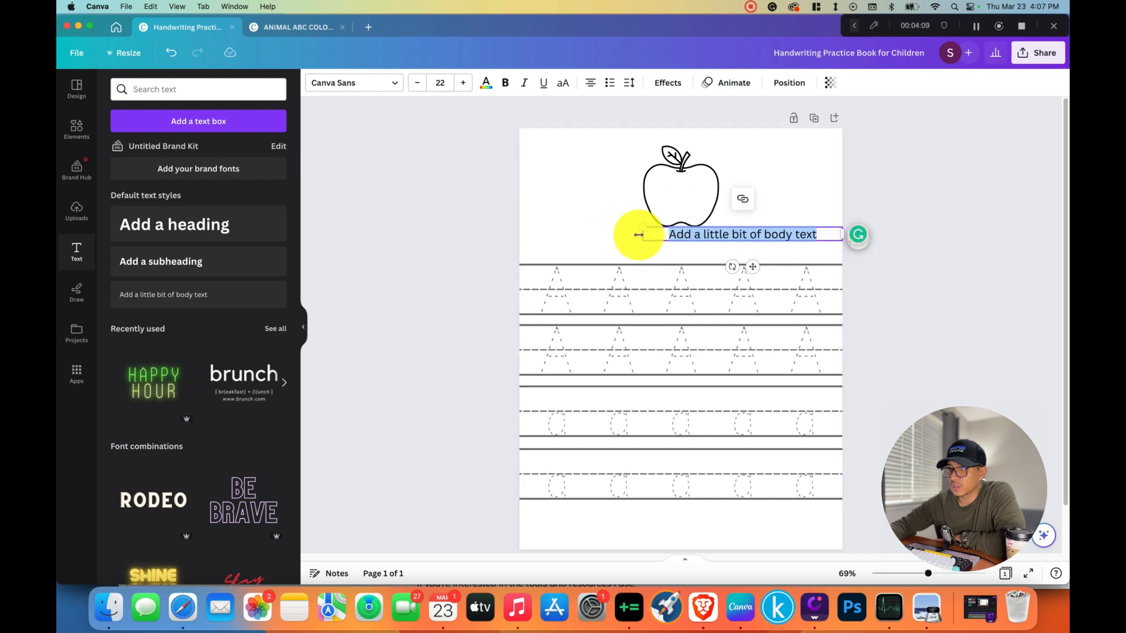
{"action": "left_click_drag", "start_coordinate": [639, 235], "coordinate": [519, 234]}
{"action": "type", "text": "A"}
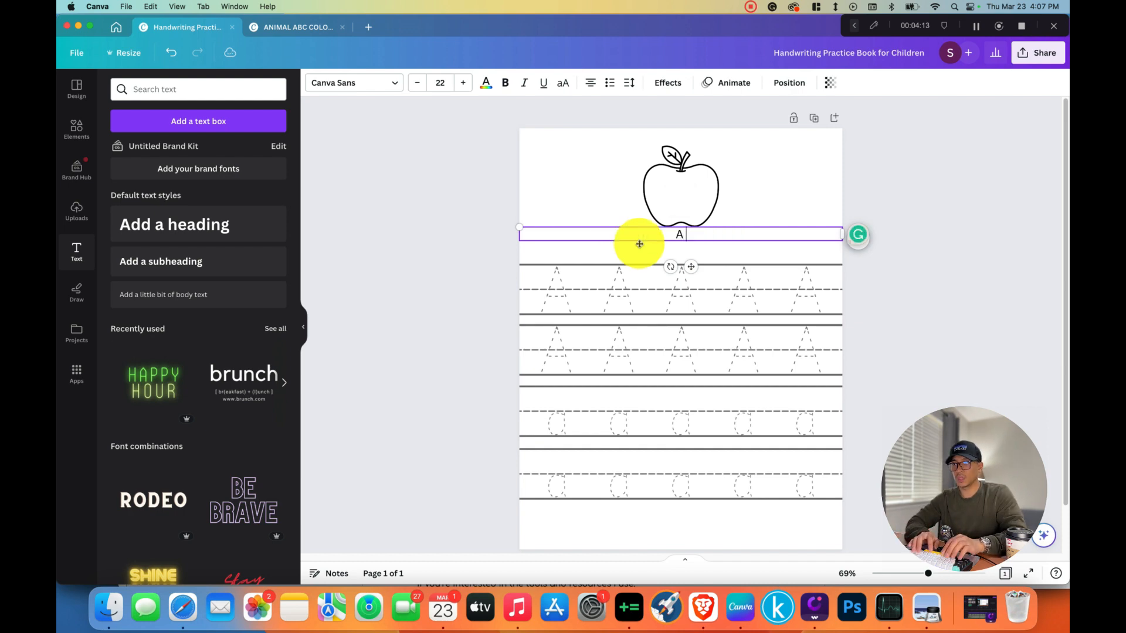
{"action": "type", "text": " is for Appl"}
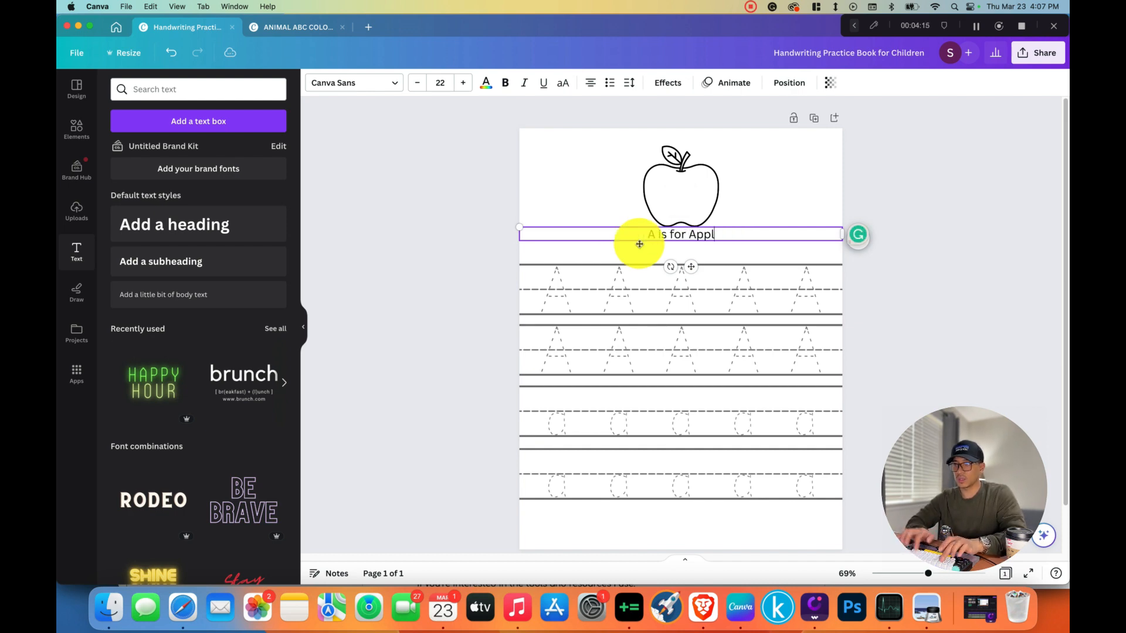
{"action": "type", "text": "e"}
{"action": "left_click", "coordinate": [910, 289]}
Move the caption down closer to the first handwriting row, then enlarge the apple slightly and centre it above the caption.
{"action": "left_click_drag", "start_coordinate": [749, 239], "coordinate": [750, 255]}
{"action": "left_click", "coordinate": [714, 151]}
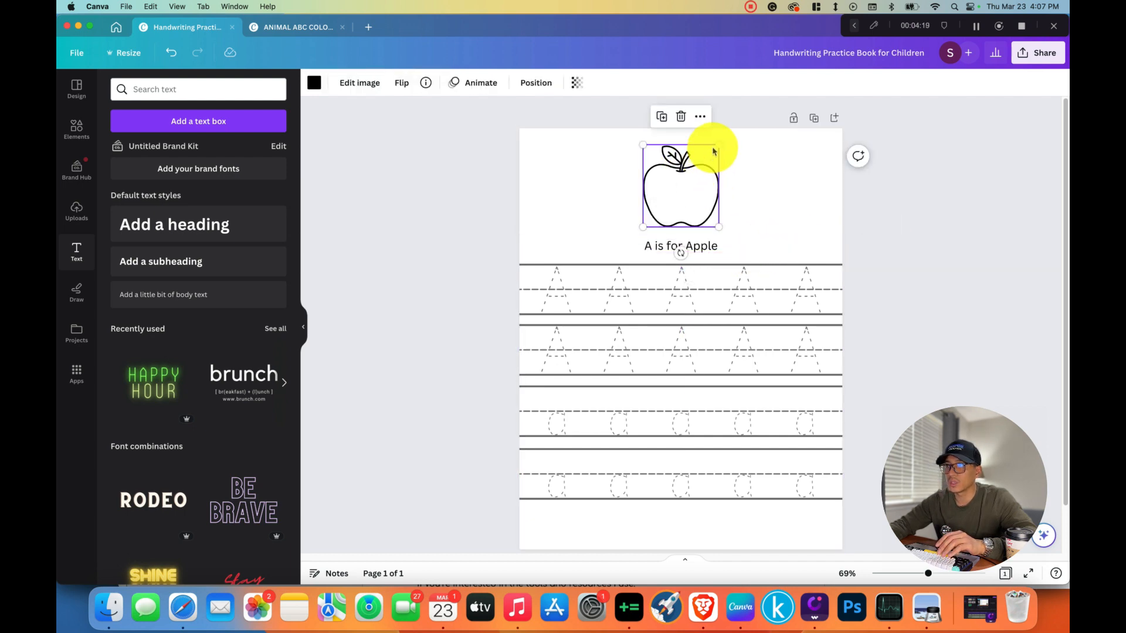
{"action": "left_click_drag", "start_coordinate": [719, 145], "coordinate": [733, 133]}
{"action": "left_click_drag", "start_coordinate": [712, 173], "coordinate": [706, 179]}
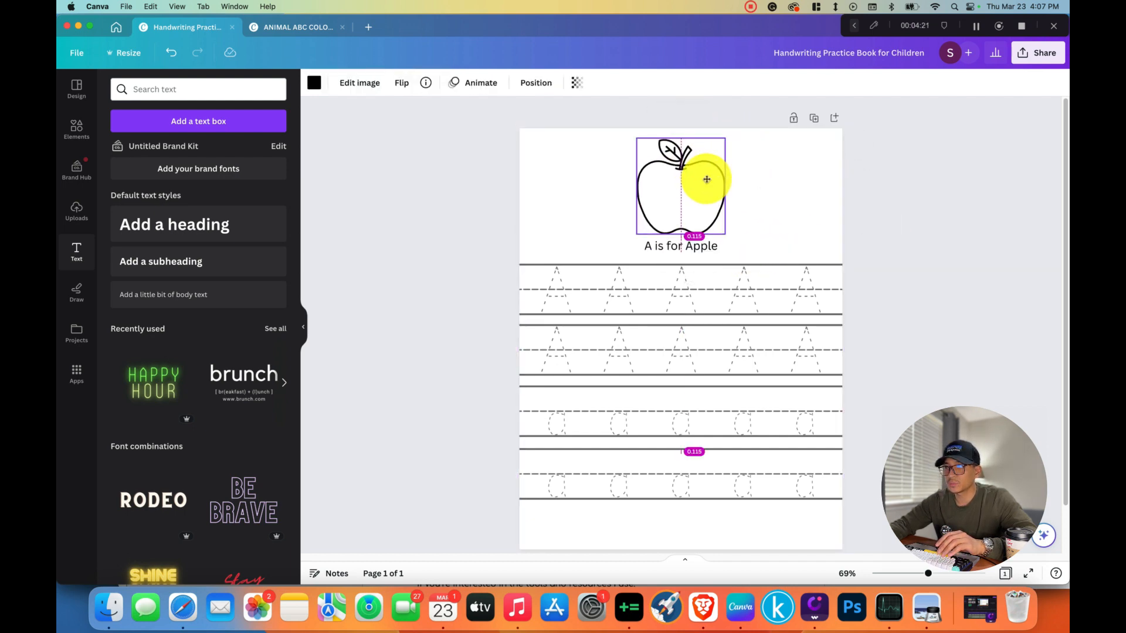
{"action": "left_click", "coordinate": [900, 224]}
Clear the apple search from the elements library and add a blank second page.
{"action": "scroll", "coordinate": [929, 273], "scroll_direction": "down", "scroll_amount": 2}
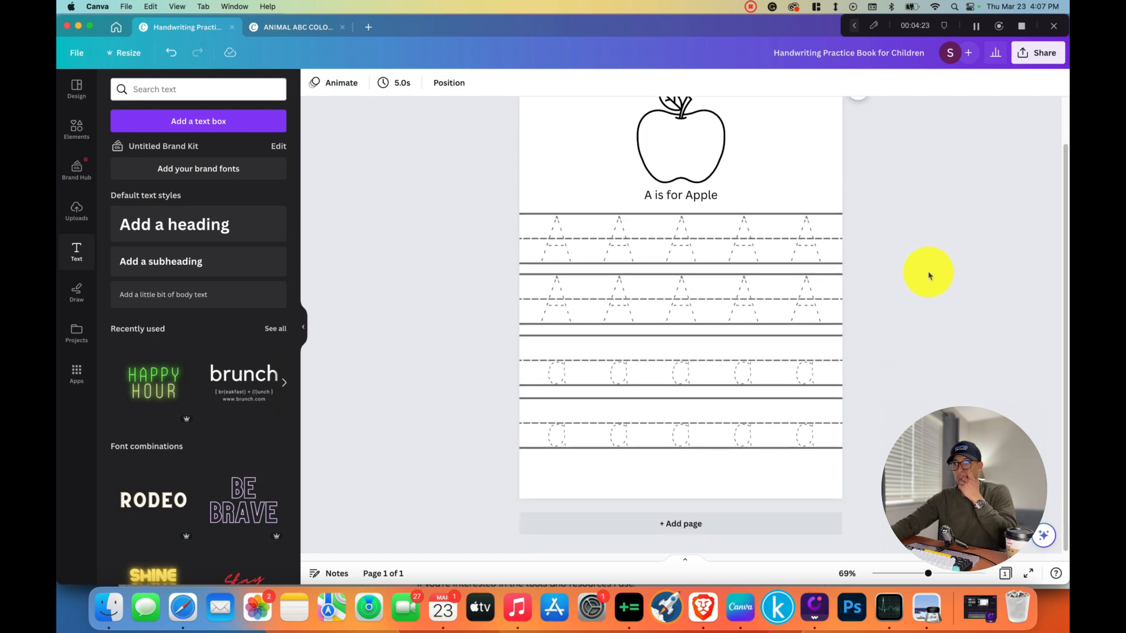
{"action": "scroll", "coordinate": [880, 287], "scroll_direction": "up", "scroll_amount": 2}
{"action": "scroll", "coordinate": [821, 302], "scroll_direction": "down", "scroll_amount": 2}
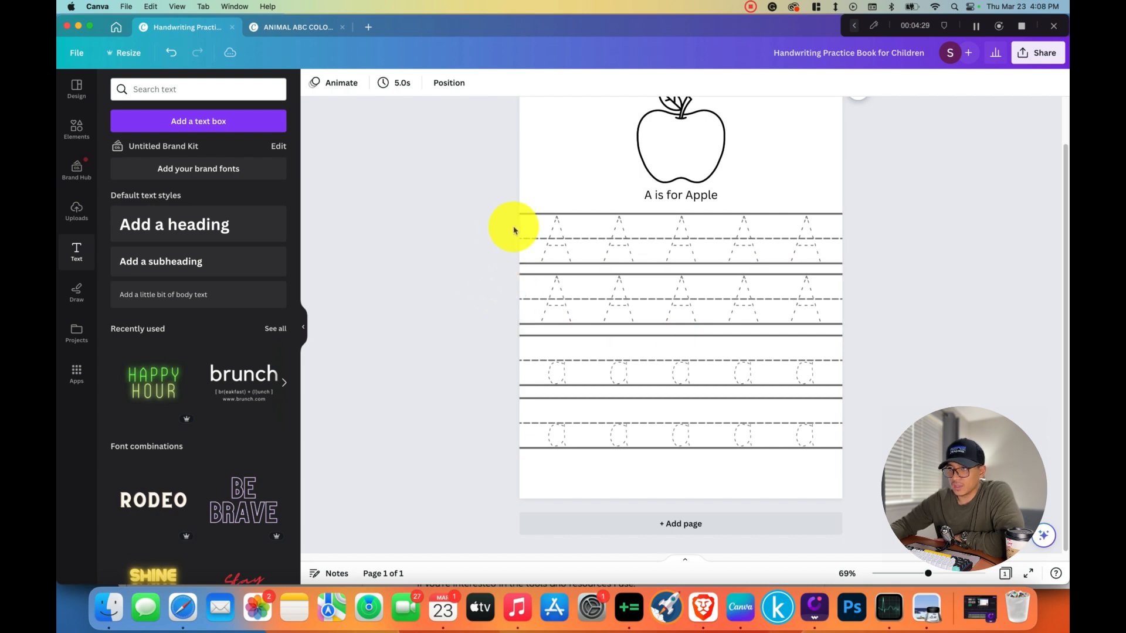
{"action": "left_click", "coordinate": [76, 129]}
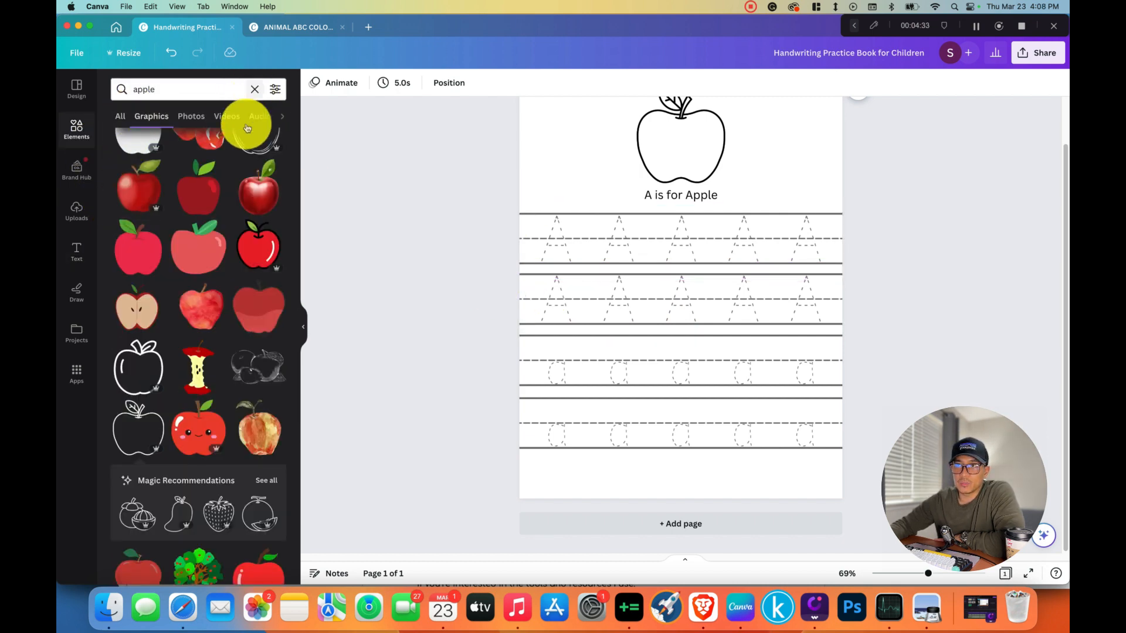
{"action": "left_click", "coordinate": [255, 89]}
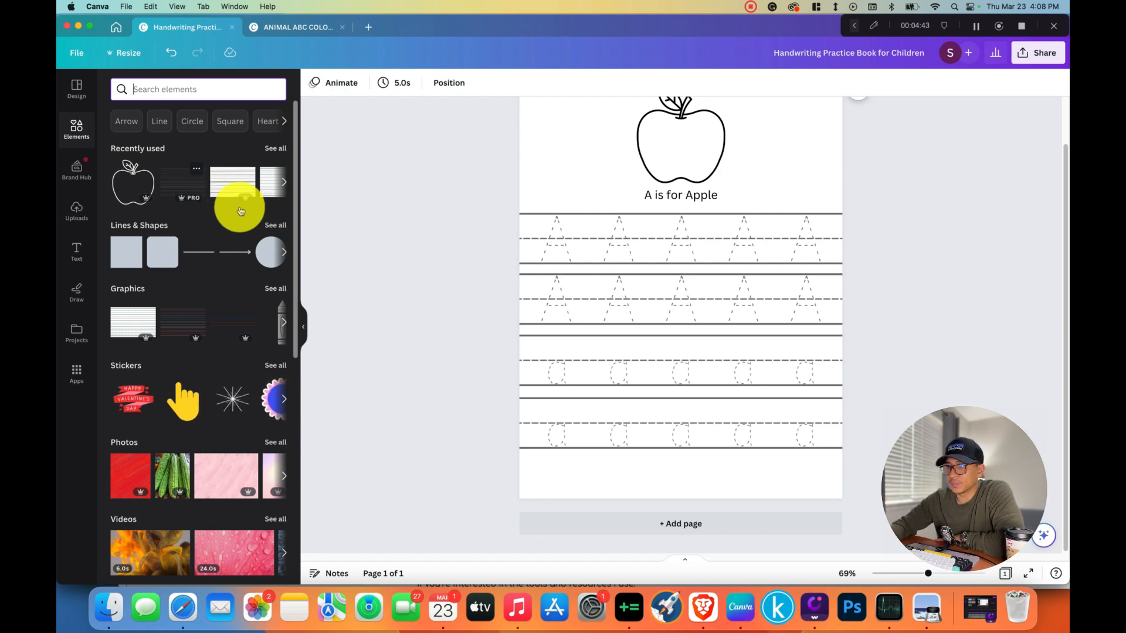
{"action": "left_click", "coordinate": [586, 515]}
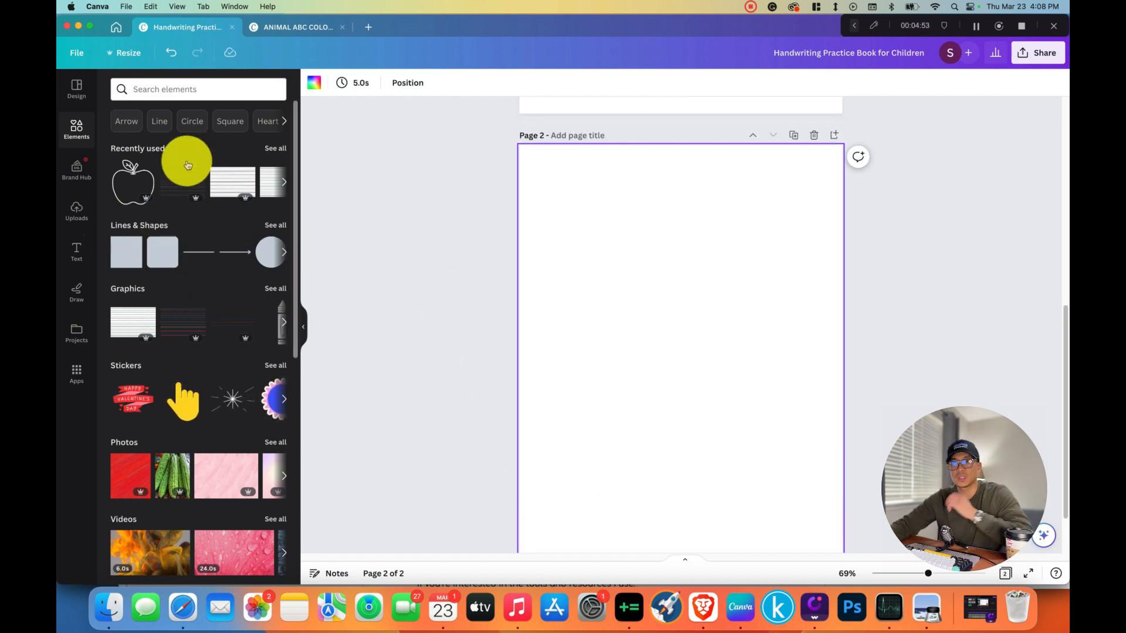
Search the elements library for "line" and add a solid straight line to page 2.
{"action": "left_click", "coordinate": [197, 89]}
{"action": "type", "text": "line"}
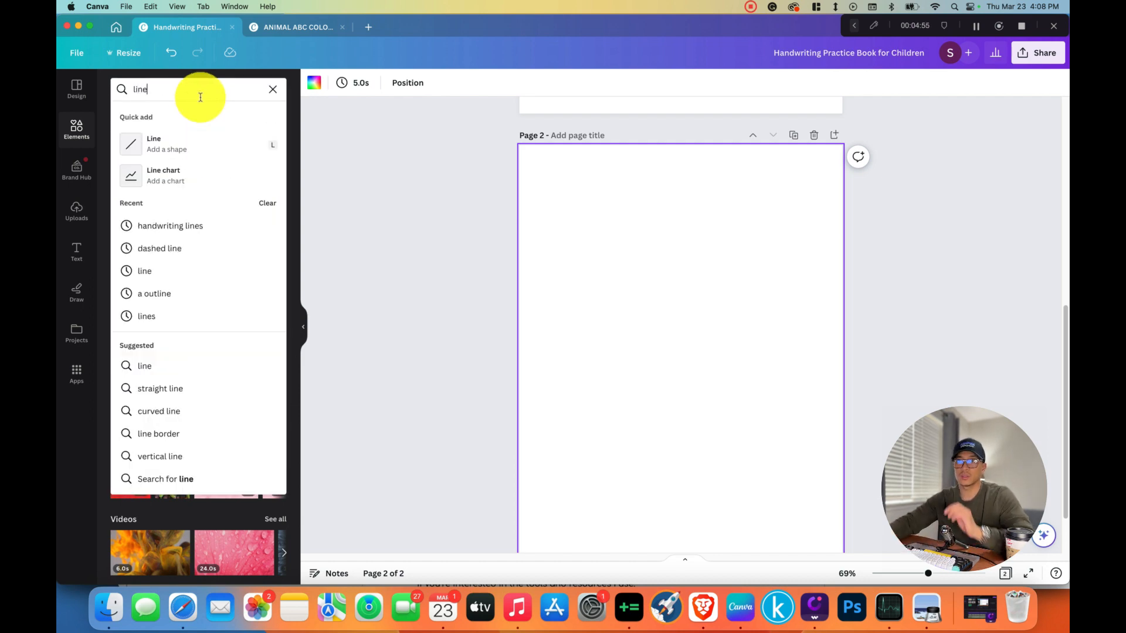
{"action": "key", "text": "Return"}
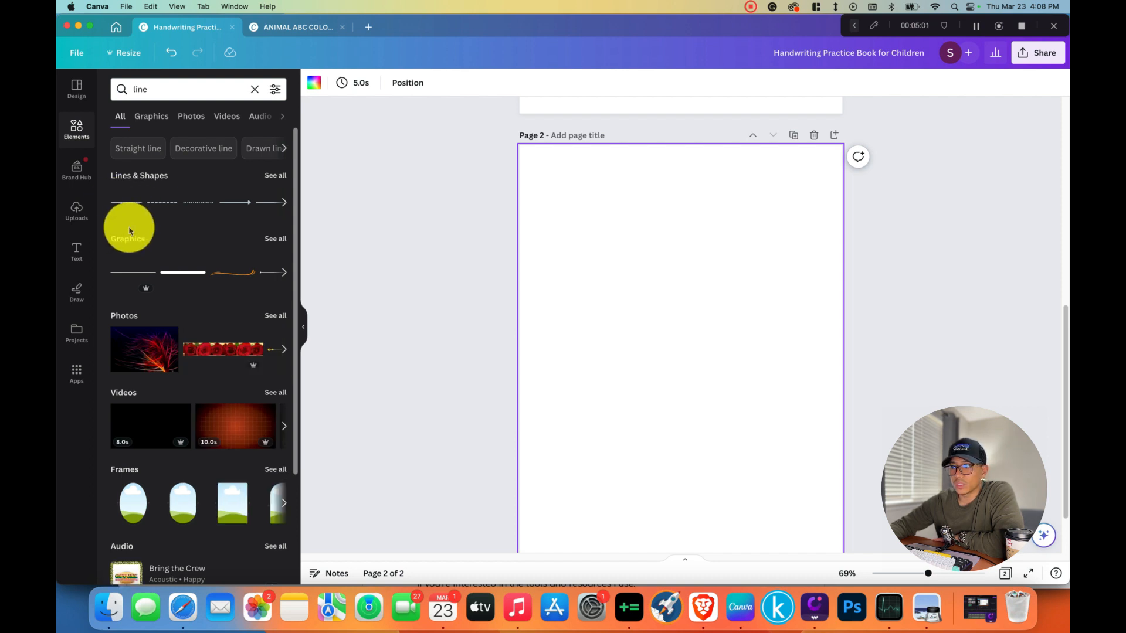
{"action": "left_click", "coordinate": [126, 202]}
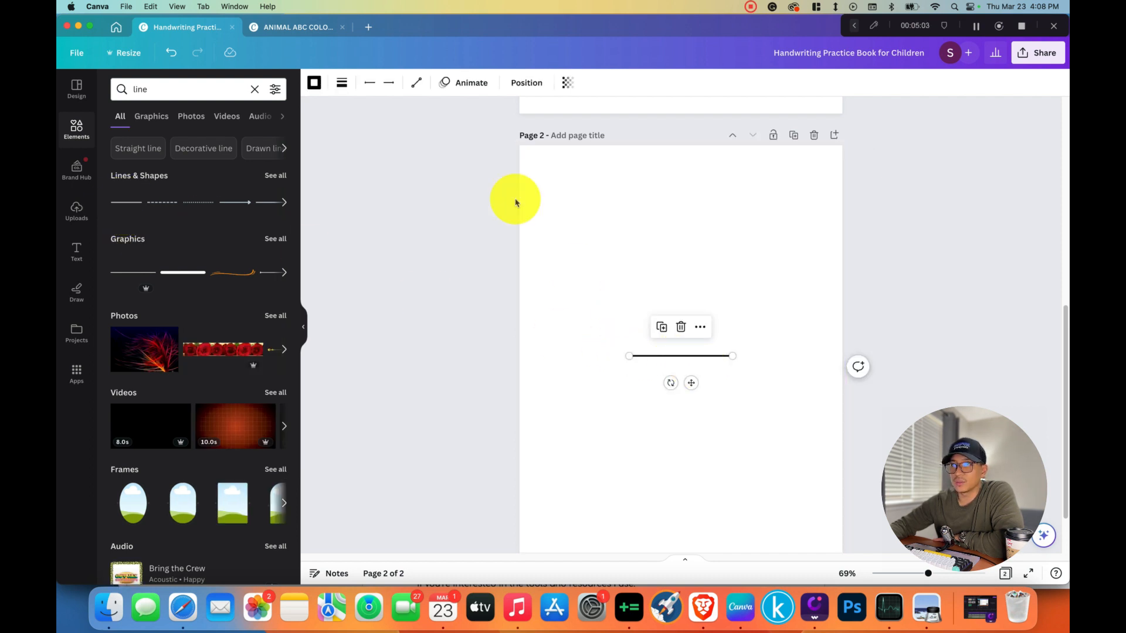
Set the line's weight to 2 and stretch both of its ends to span the full page width.
{"action": "left_click", "coordinate": [342, 83]}
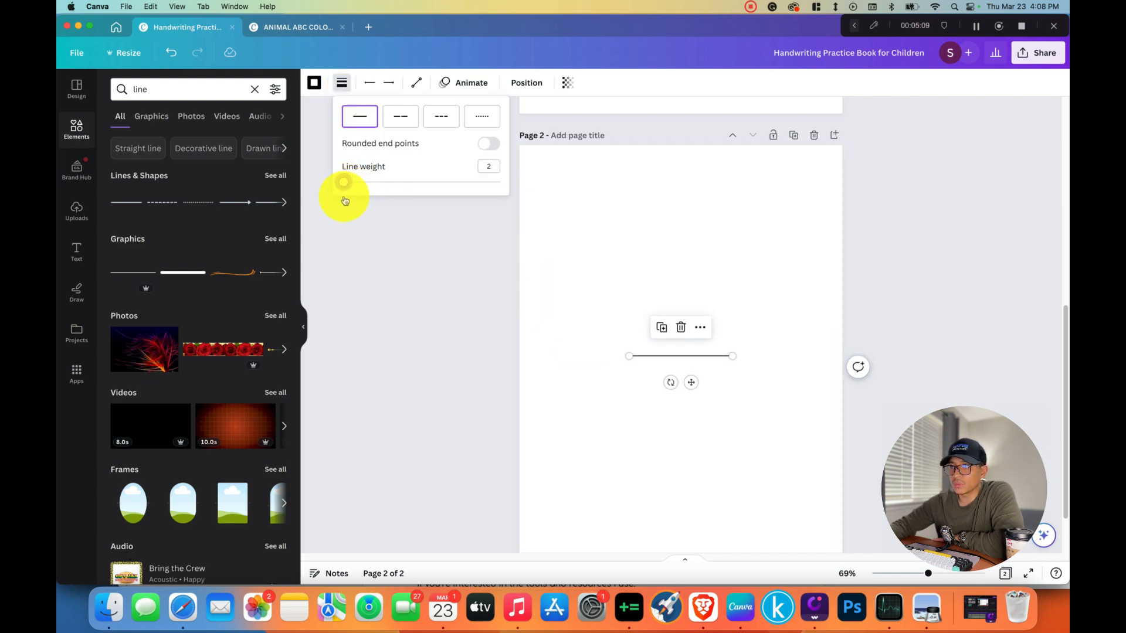
{"action": "left_click", "coordinate": [695, 364]}
{"action": "left_click_drag", "start_coordinate": [732, 355], "coordinate": [842, 356]}
{"action": "left_click_drag", "start_coordinate": [626, 356], "coordinate": [518, 356]}
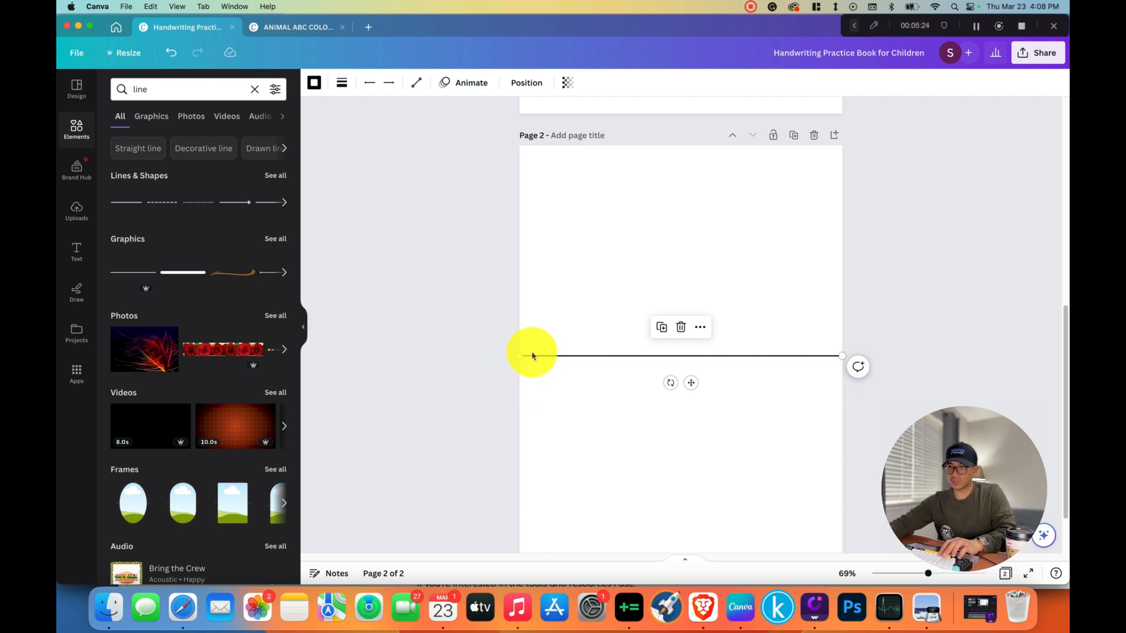
Duplicate the full-width line seven times on page 2.
{"action": "left_click", "coordinate": [662, 329]}
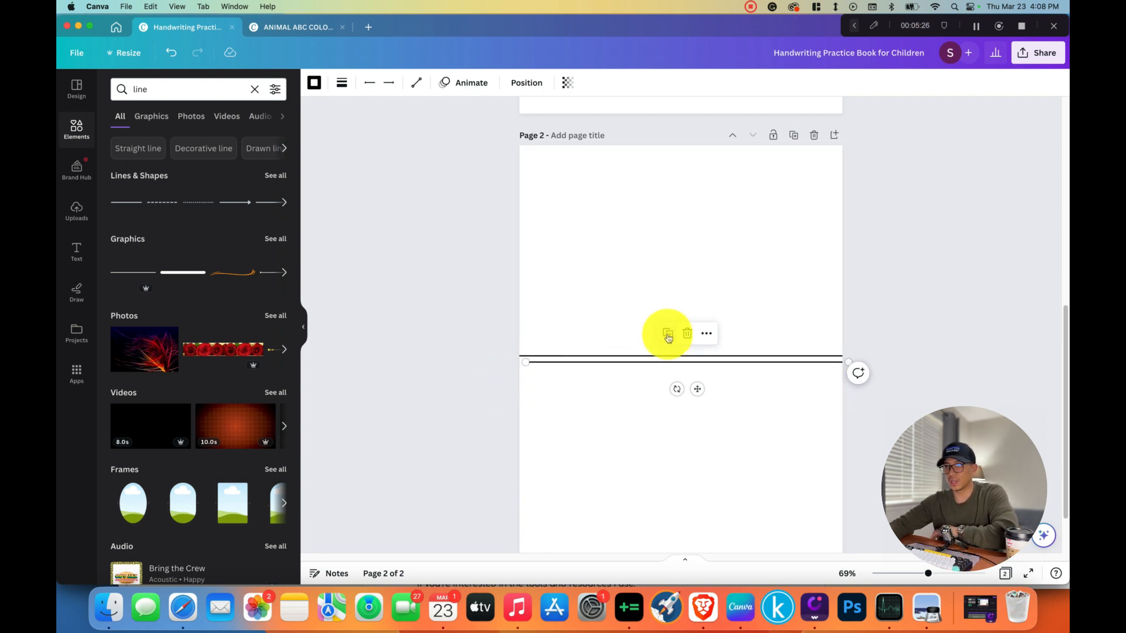
{"action": "left_click", "coordinate": [668, 338]}
{"action": "left_click", "coordinate": [675, 346]}
{"action": "left_click", "coordinate": [681, 353]}
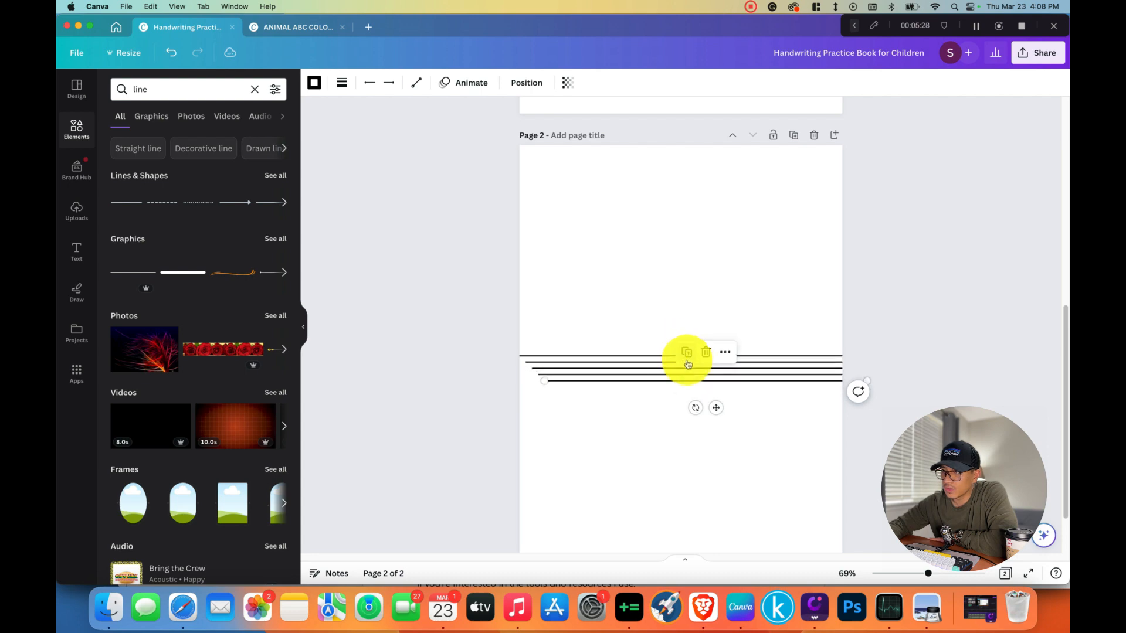
{"action": "left_click", "coordinate": [689, 363]}
{"action": "left_click", "coordinate": [694, 366]}
{"action": "left_click", "coordinate": [700, 372]}
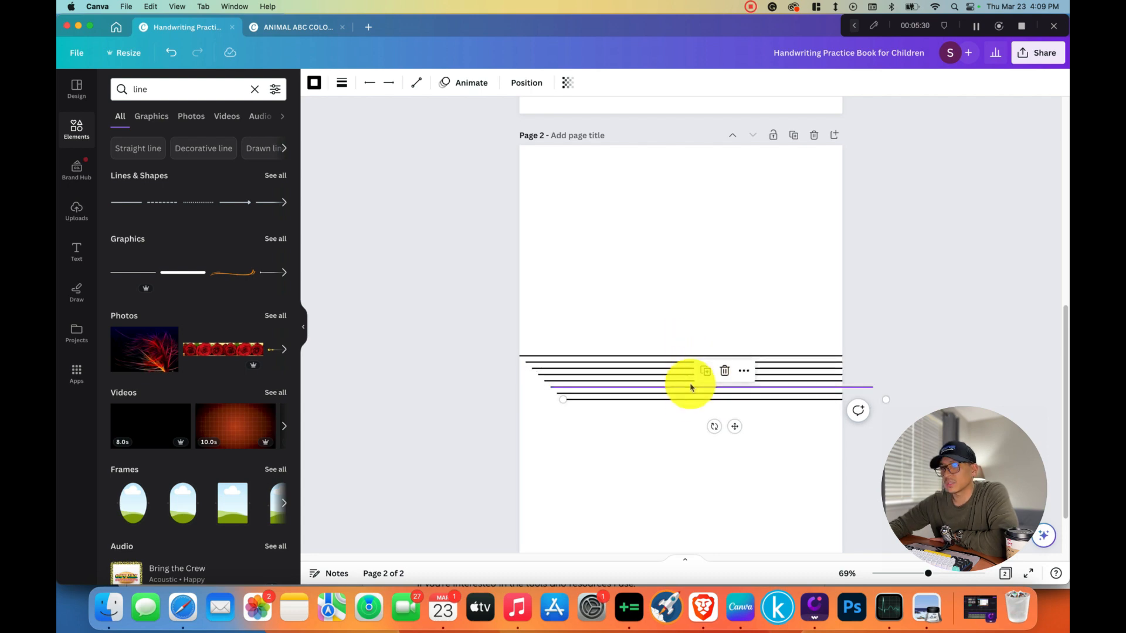
Select all the staggered lines, align them to their common centre, and shift them to fit the page width exactly.
{"action": "left_click", "coordinate": [673, 432]}
{"action": "left_click_drag", "start_coordinate": [715, 458], "coordinate": [600, 350]}
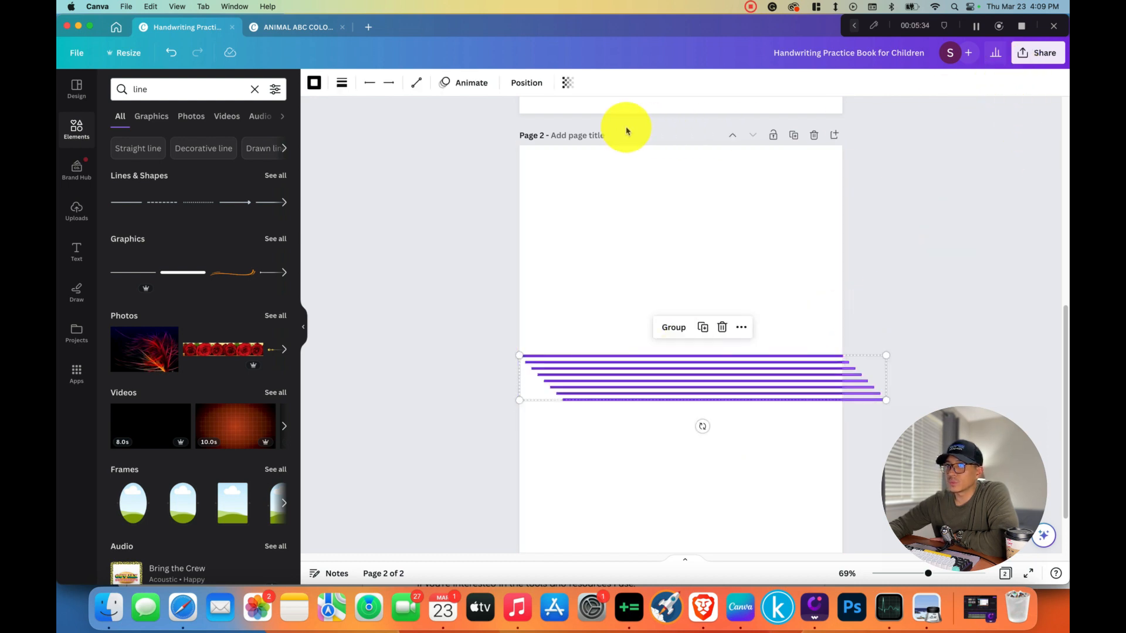
{"action": "left_click", "coordinate": [513, 89]}
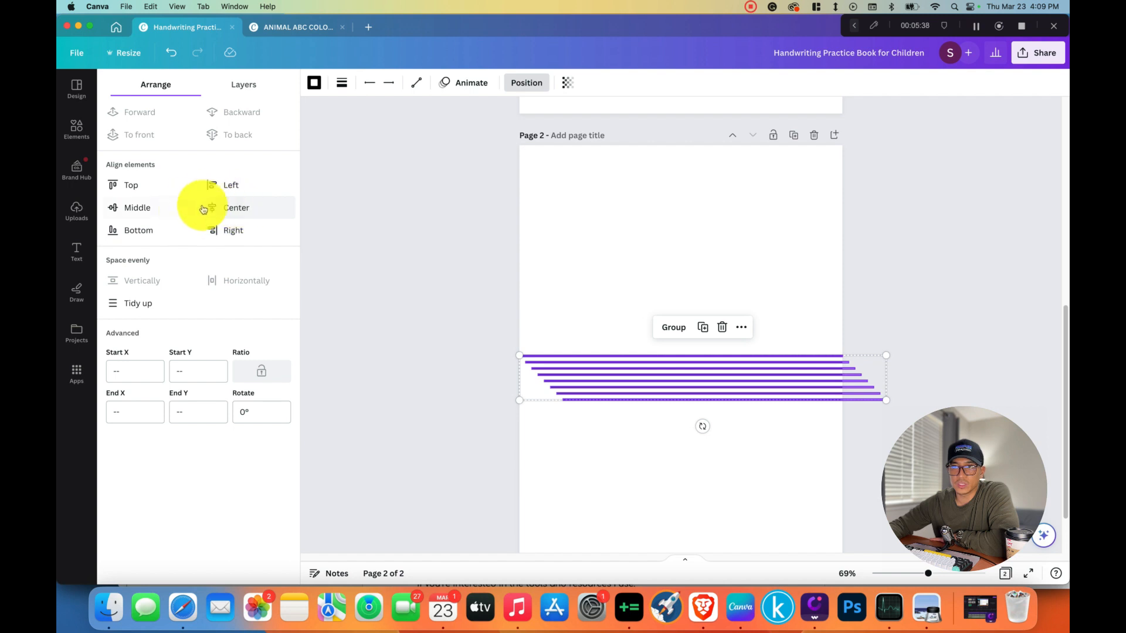
{"action": "left_click", "coordinate": [232, 216]}
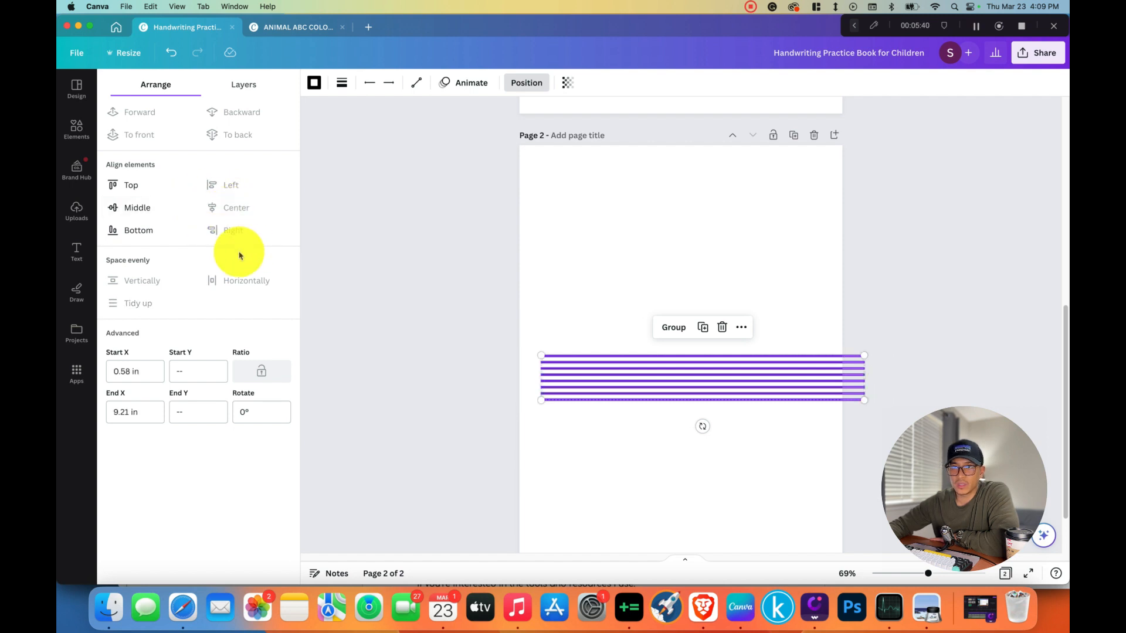
{"action": "left_click_drag", "start_coordinate": [772, 381], "coordinate": [748, 383]}
{"action": "left_click", "coordinate": [733, 449]}
Move the lowest line of the stack down near the bottom of page 2, at Y about 9.69 in.
{"action": "scroll", "coordinate": [730, 448], "scroll_direction": "down", "scroll_amount": 2}
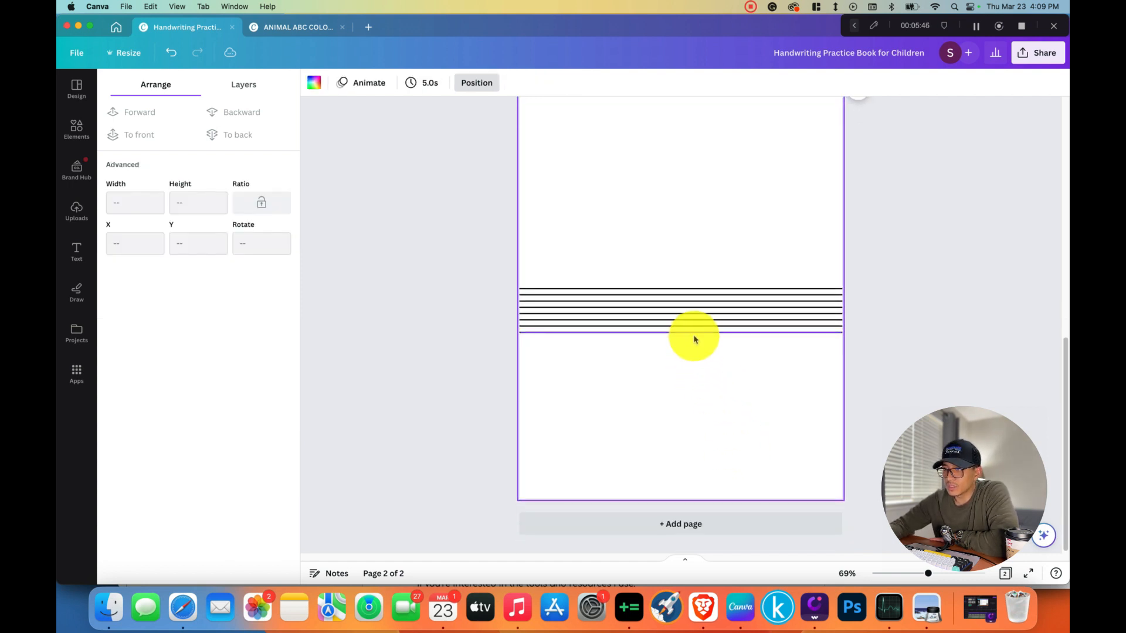
{"action": "left_click_drag", "start_coordinate": [693, 337], "coordinate": [699, 438]}
{"action": "scroll", "coordinate": [694, 425], "scroll_direction": "up", "scroll_amount": 5}
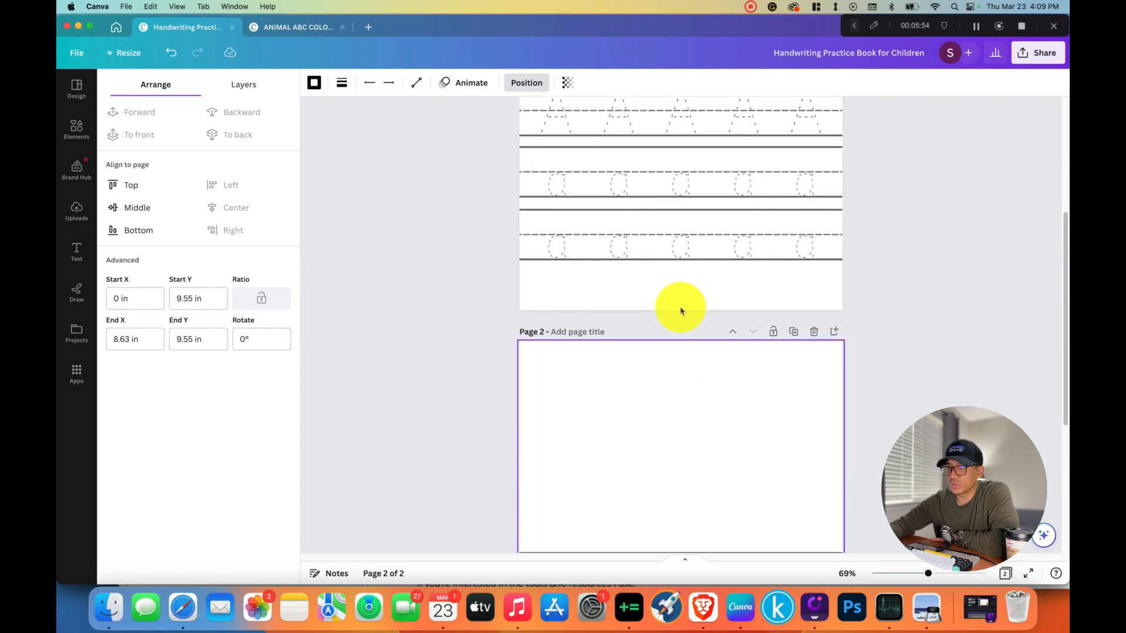
{"action": "scroll", "coordinate": [576, 267], "scroll_direction": "up", "scroll_amount": 5}
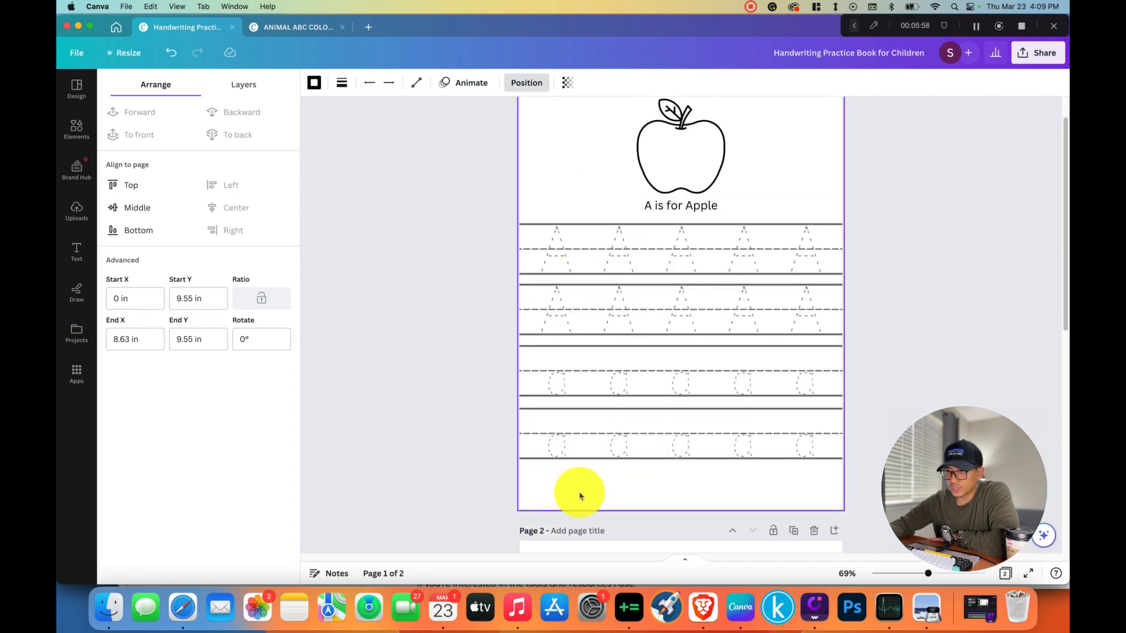
{"action": "scroll", "coordinate": [580, 492], "scroll_direction": "down", "scroll_amount": 8}
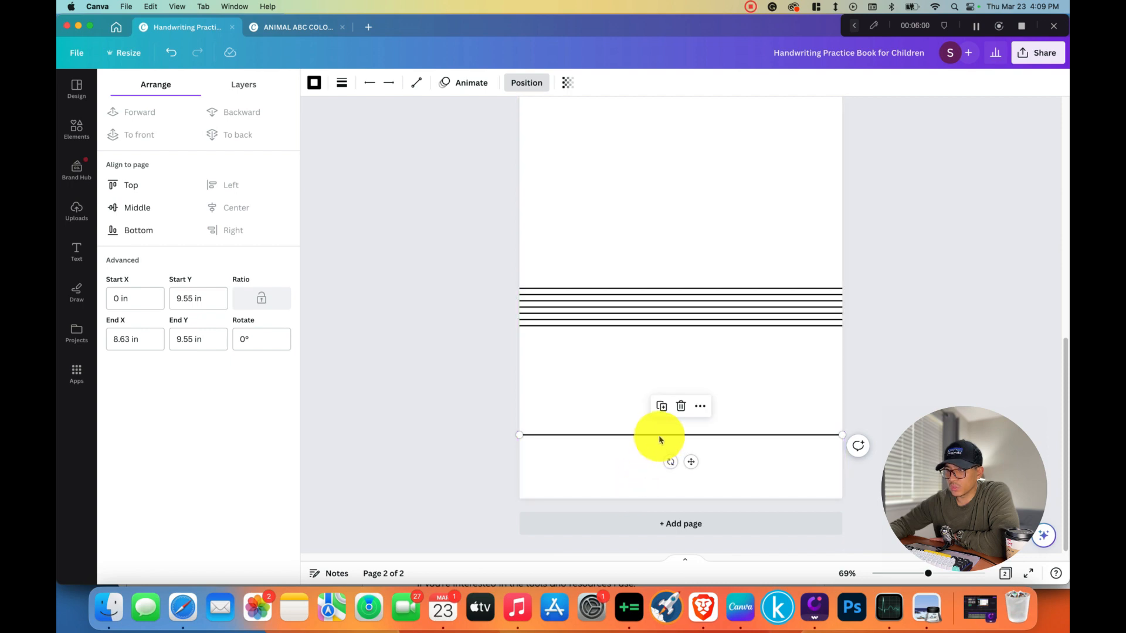
{"action": "left_click_drag", "start_coordinate": [659, 440], "coordinate": [659, 445]}
Move one line from the stack up to about Y 3.39 in, matching where page 1's writing rows begin.
{"action": "scroll", "coordinate": [658, 434], "scroll_direction": "up", "scroll_amount": 4}
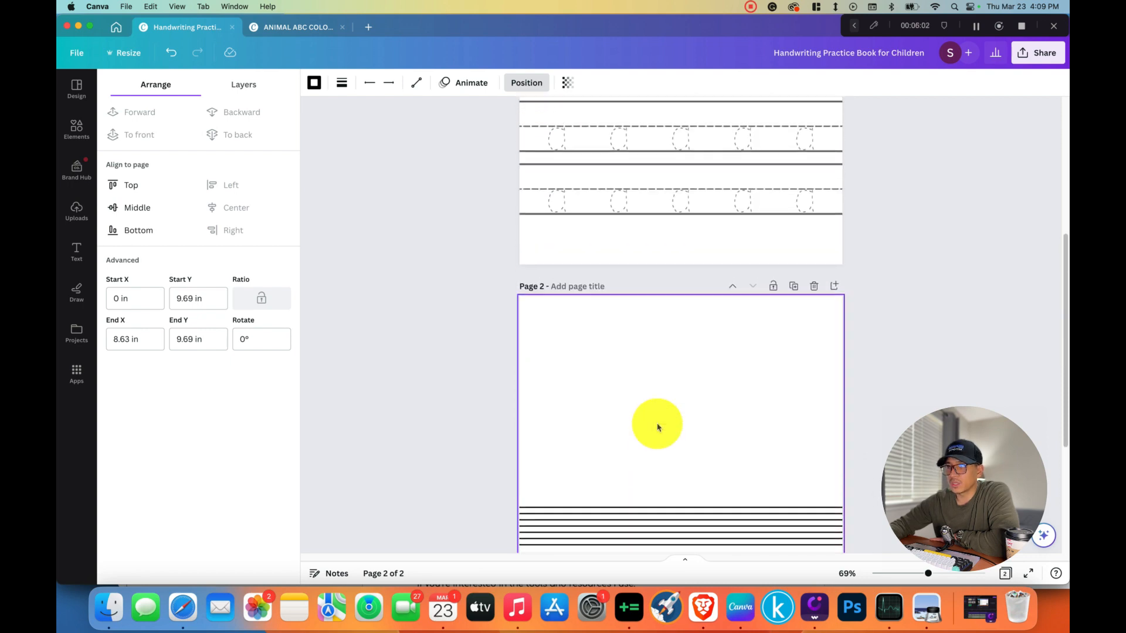
{"action": "scroll", "coordinate": [657, 427], "scroll_direction": "up", "scroll_amount": 5}
{"action": "scroll", "coordinate": [539, 394], "scroll_direction": "down", "scroll_amount": 6}
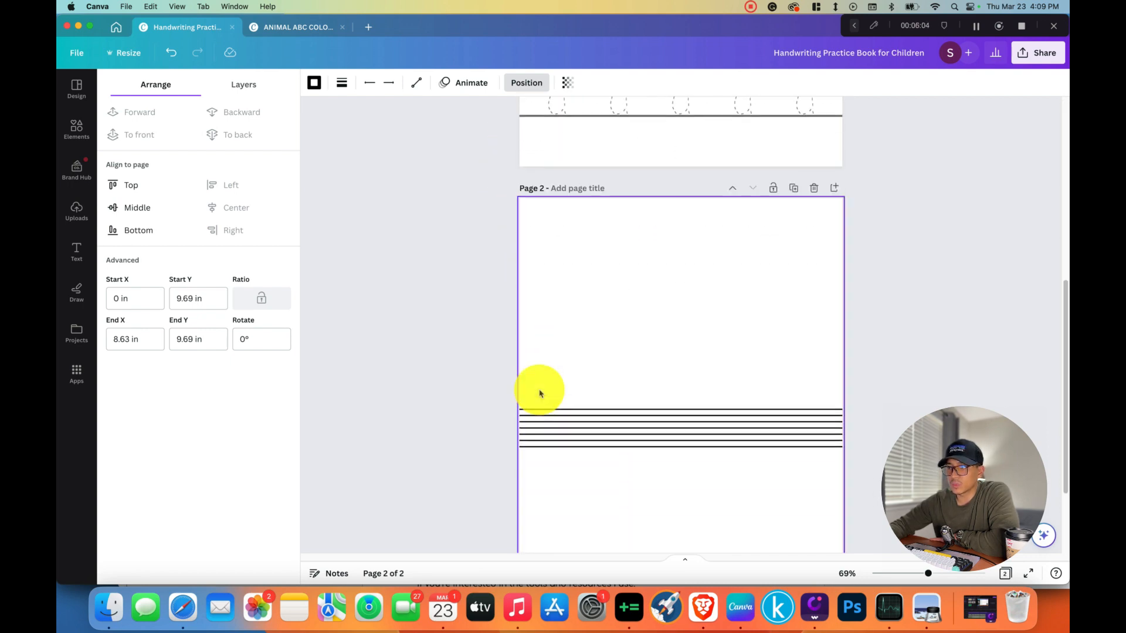
{"action": "left_click", "coordinate": [582, 412]}
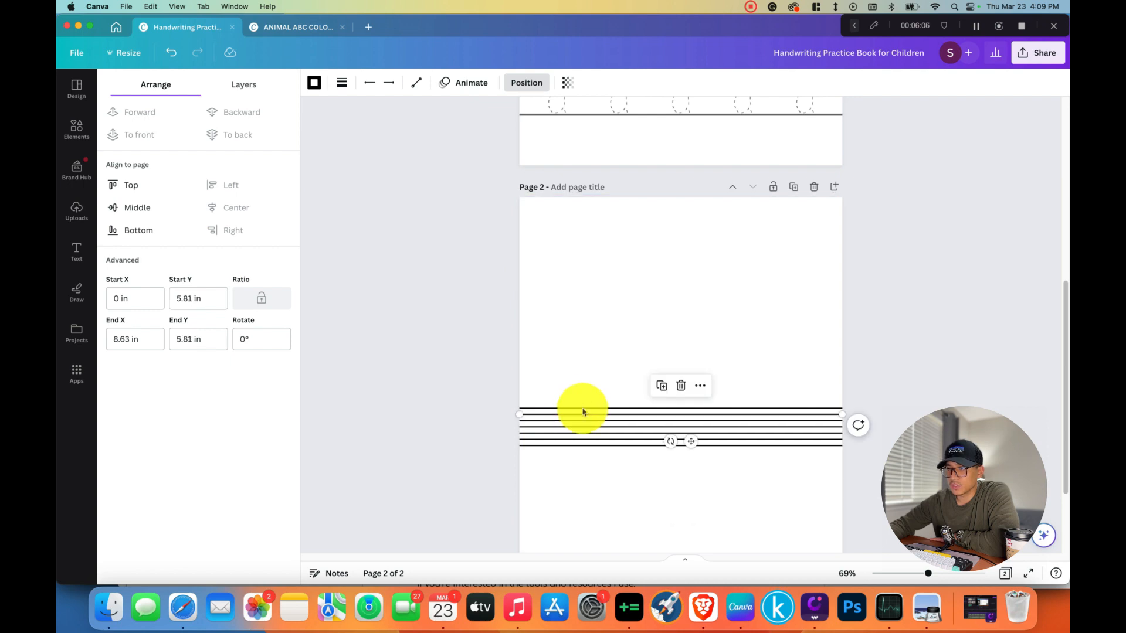
{"action": "left_click_drag", "start_coordinate": [588, 410], "coordinate": [582, 317]}
{"action": "scroll", "coordinate": [581, 328], "scroll_direction": "down", "scroll_amount": 3}
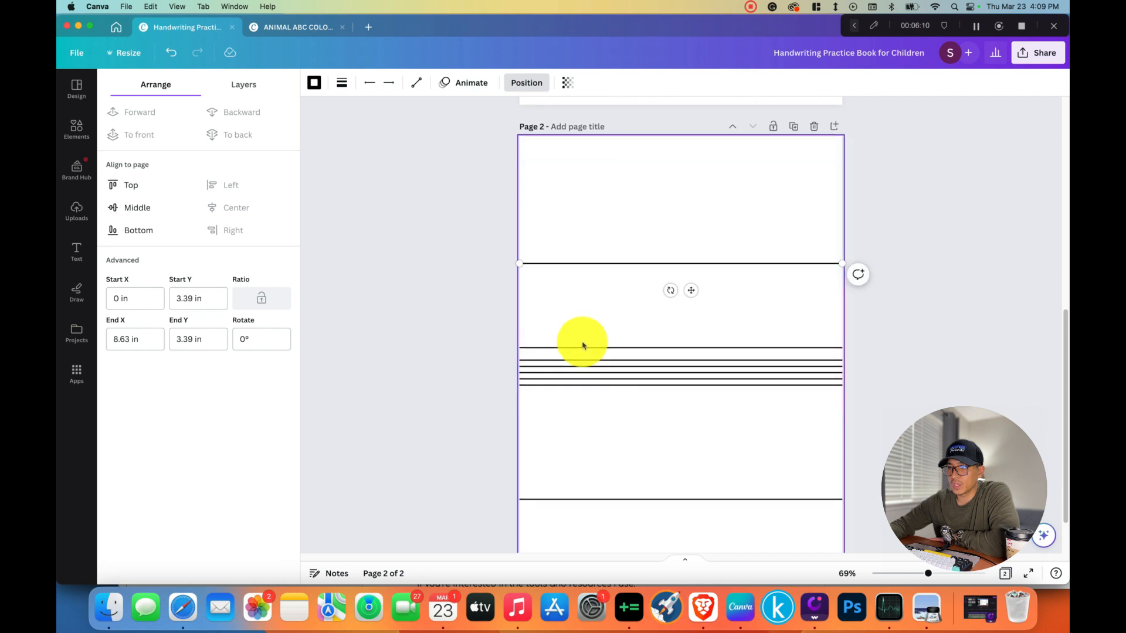
Select all eight lines on page 2 and space them evenly in the vertical direction.
{"action": "left_click_drag", "start_coordinate": [604, 164], "coordinate": [619, 451]}
{"action": "left_click", "coordinate": [527, 82]}
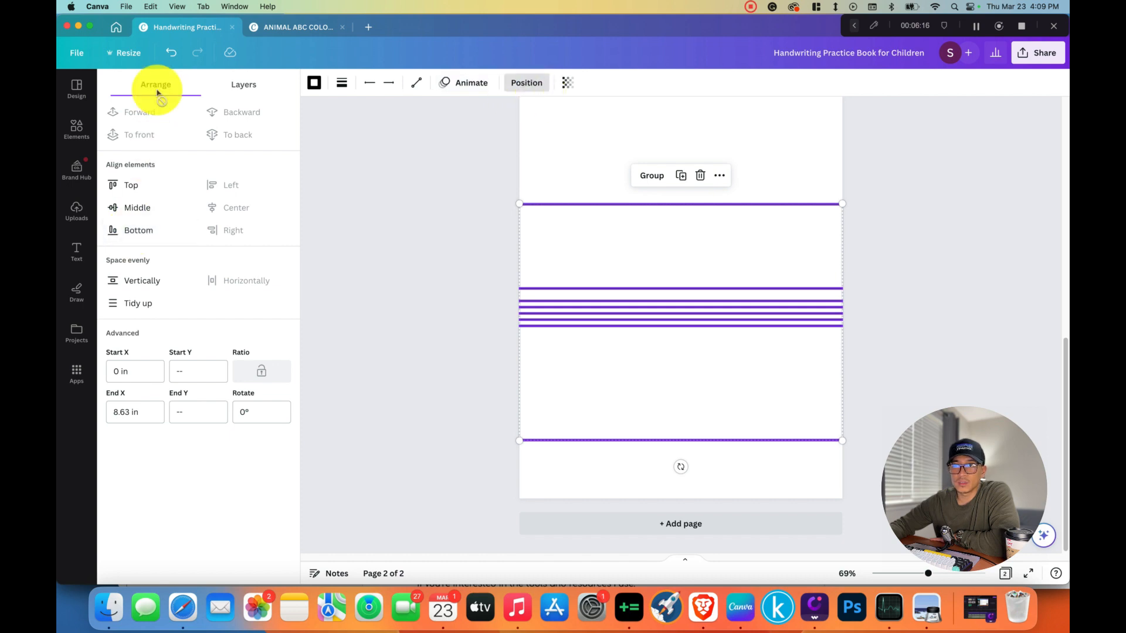
{"action": "left_click", "coordinate": [133, 216]}
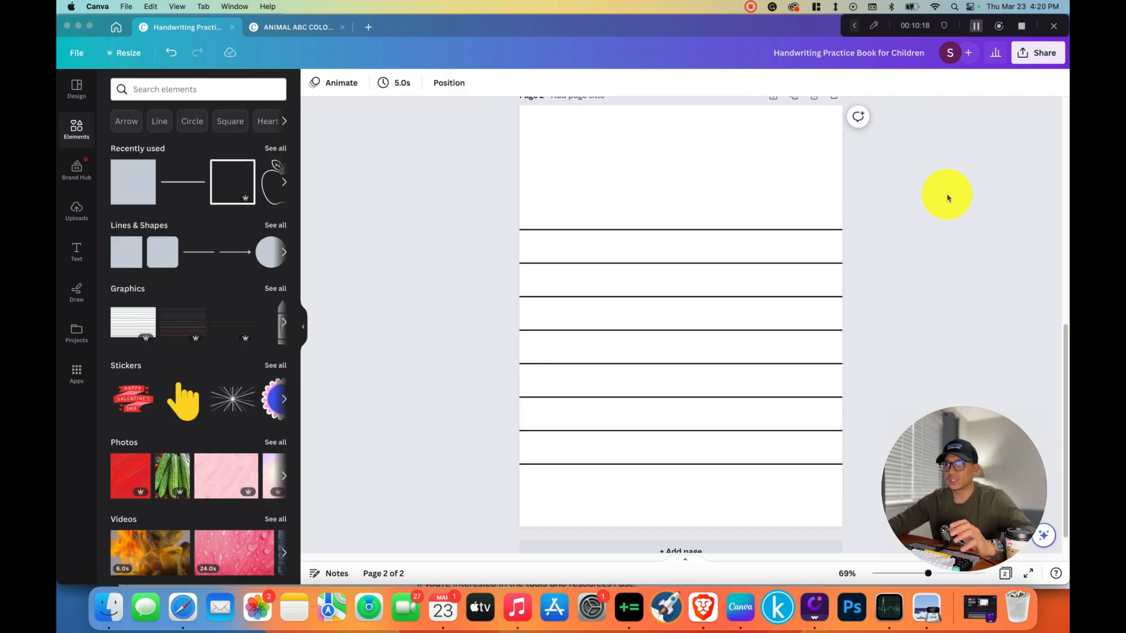
Move the second line down and the third line up so only a narrow gap separates the first two writing rows.
{"action": "scroll", "coordinate": [938, 223], "scroll_direction": "up", "scroll_amount": 10}
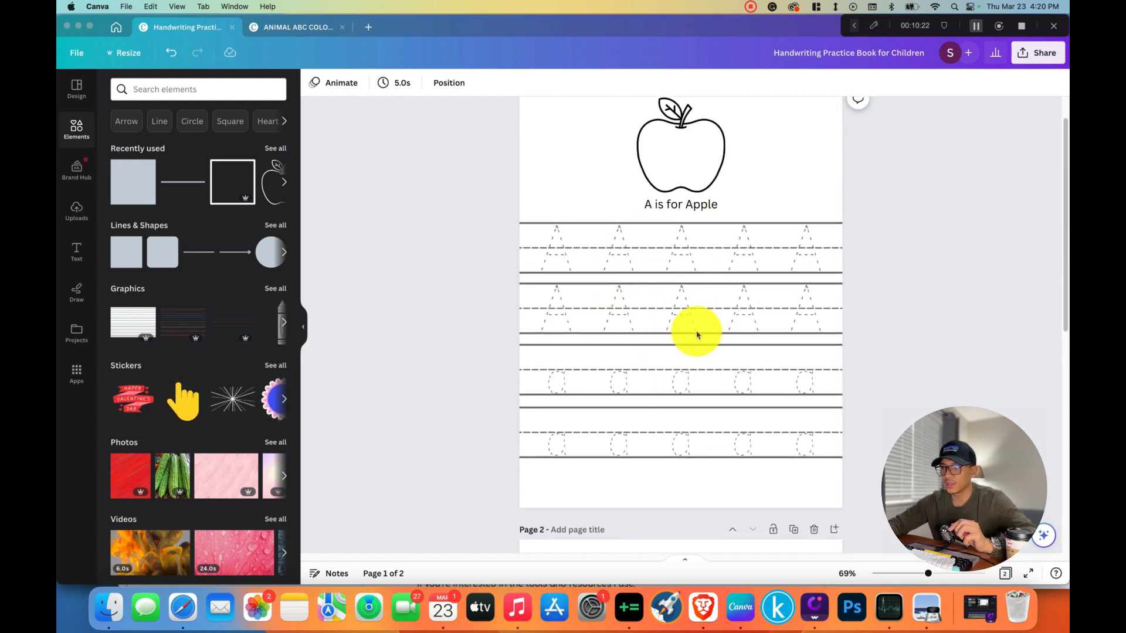
{"action": "scroll", "coordinate": [696, 336], "scroll_direction": "down", "scroll_amount": 10}
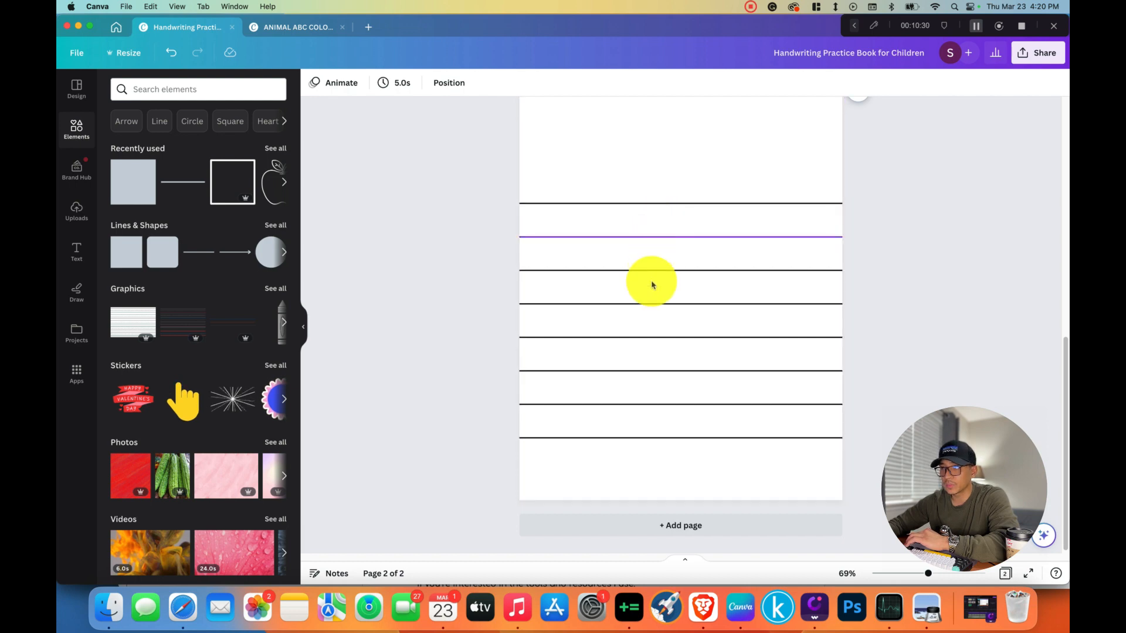
{"action": "scroll", "coordinate": [668, 321], "scroll_direction": "up", "scroll_amount": 2}
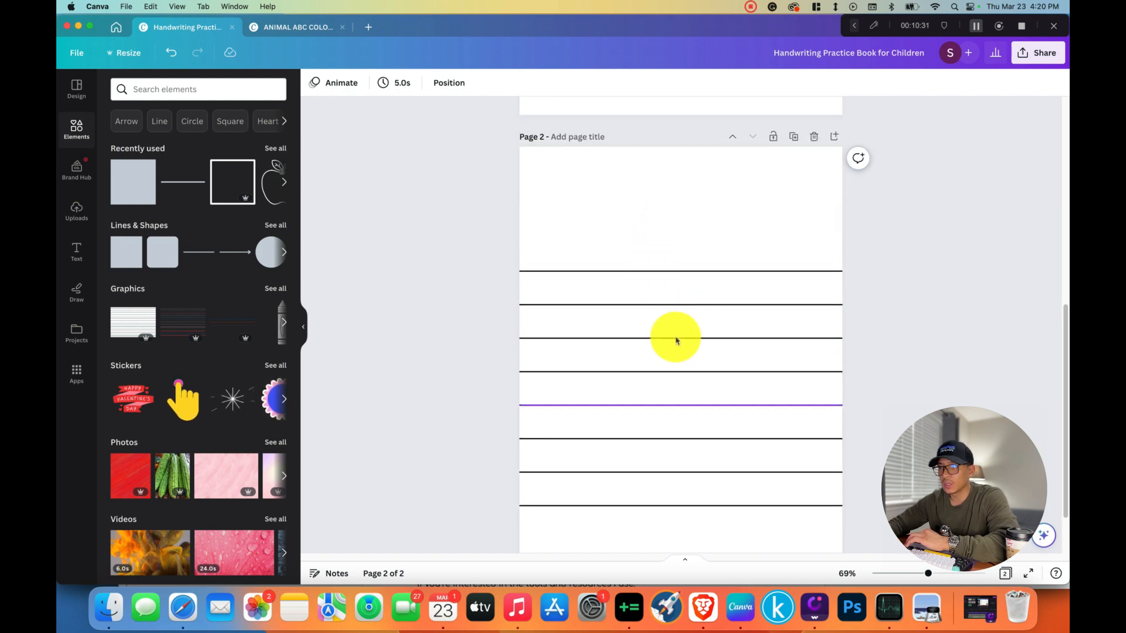
{"action": "left_click", "coordinate": [680, 305]}
{"action": "left_click_drag", "start_coordinate": [687, 300], "coordinate": [781, 338]}
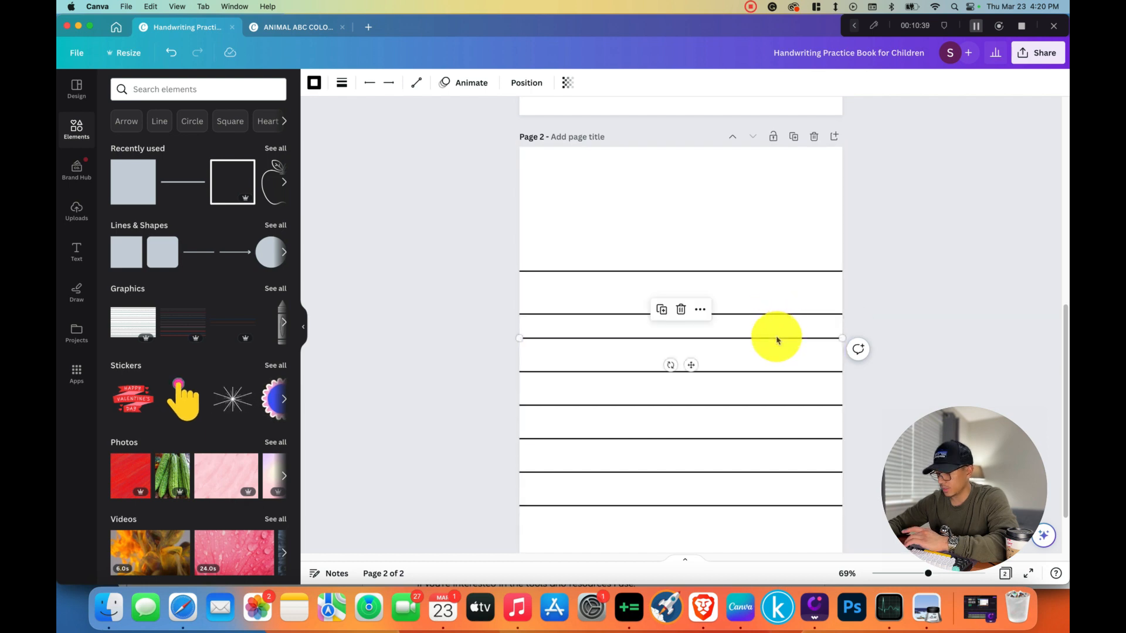
{"action": "key", "text": "Up"}
{"action": "key", "text": "Up"}
{"action": "key", "text": "Up"}
{"action": "key", "text": "Up"}
{"action": "key", "text": "Up"}
{"action": "key", "text": "Up"}
{"action": "key", "text": "Up"}
{"action": "key", "text": "Up"}
{"action": "key", "text": "Up"}
{"action": "key", "text": "Up"}
{"action": "key", "text": "Up"}
{"action": "key", "text": "Up"}
{"action": "key", "text": "Up"}
{"action": "key", "text": "Up"}
{"action": "key", "text": "Up"}
{"action": "key", "text": "Up"}
{"action": "key", "text": "Up"}
{"action": "key", "text": "Up"}
{"action": "key", "text": "Up"}
{"action": "key", "text": "Up"}
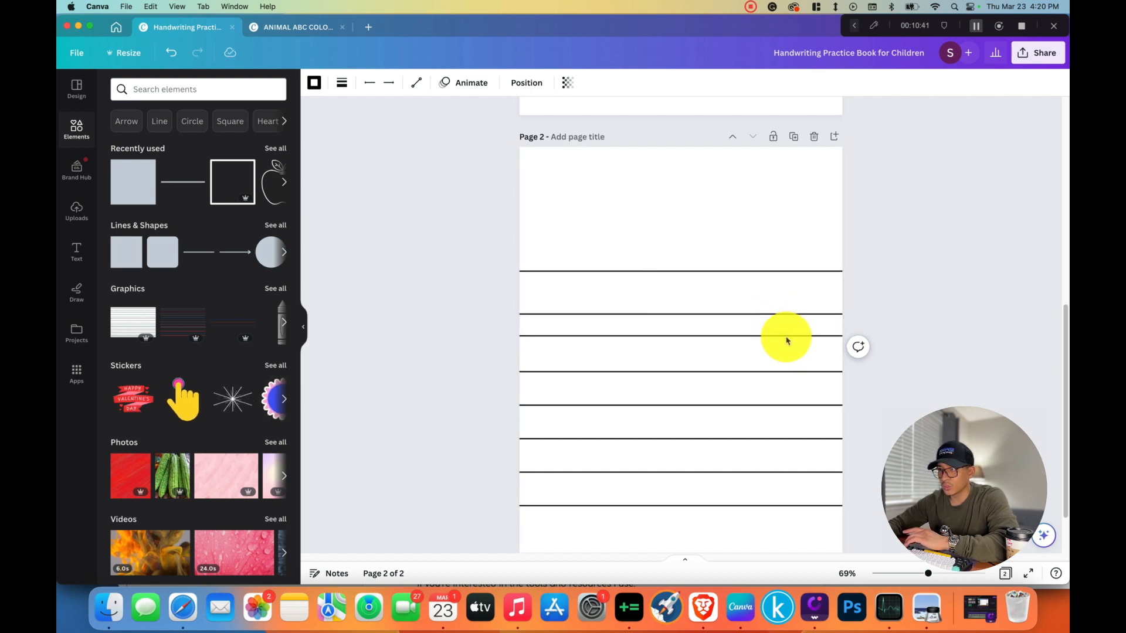
Move the sixth line down and the seventh line up to leave a narrow gap above the last writing row.
{"action": "scroll", "coordinate": [784, 431], "scroll_direction": "down", "scroll_amount": 2}
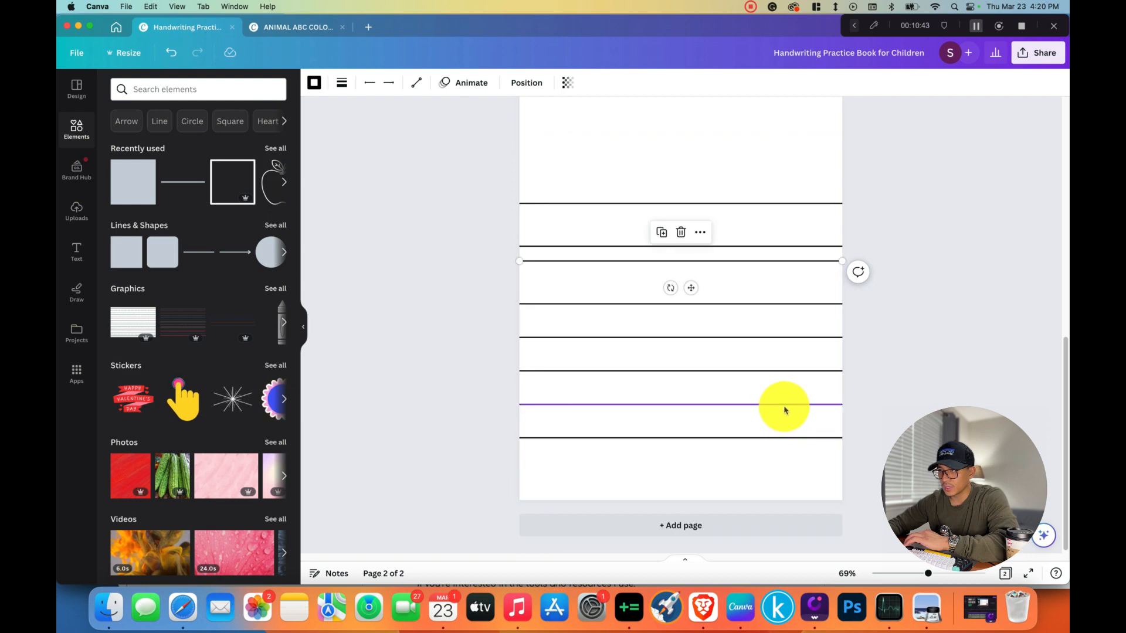
{"action": "left_click", "coordinate": [784, 405]}
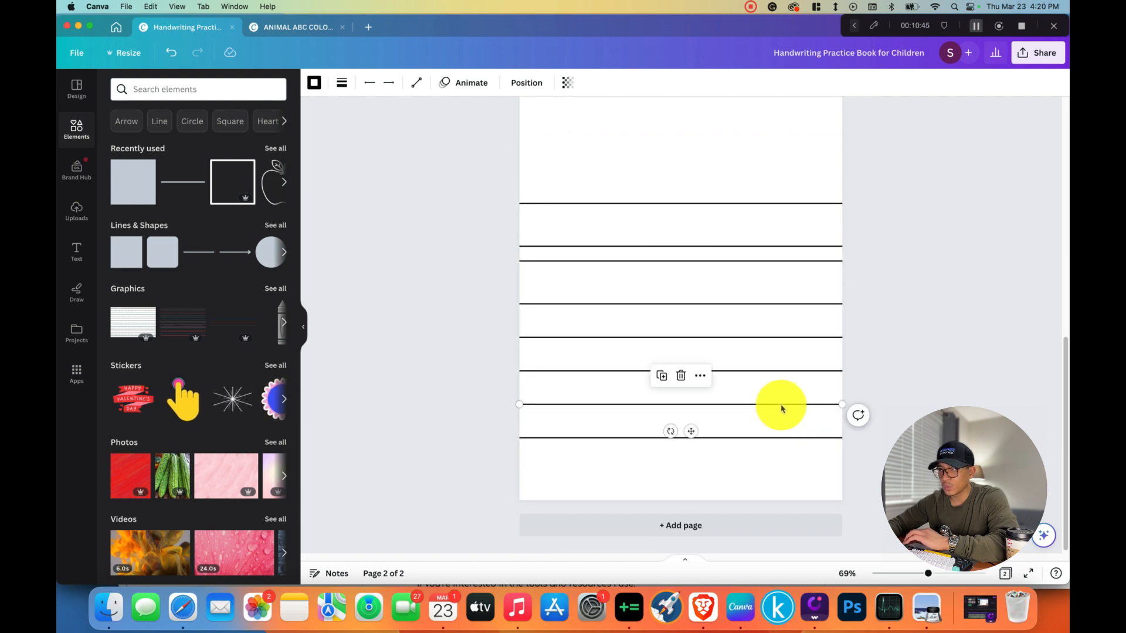
{"action": "left_click_drag", "start_coordinate": [781, 409], "coordinate": [790, 381]}
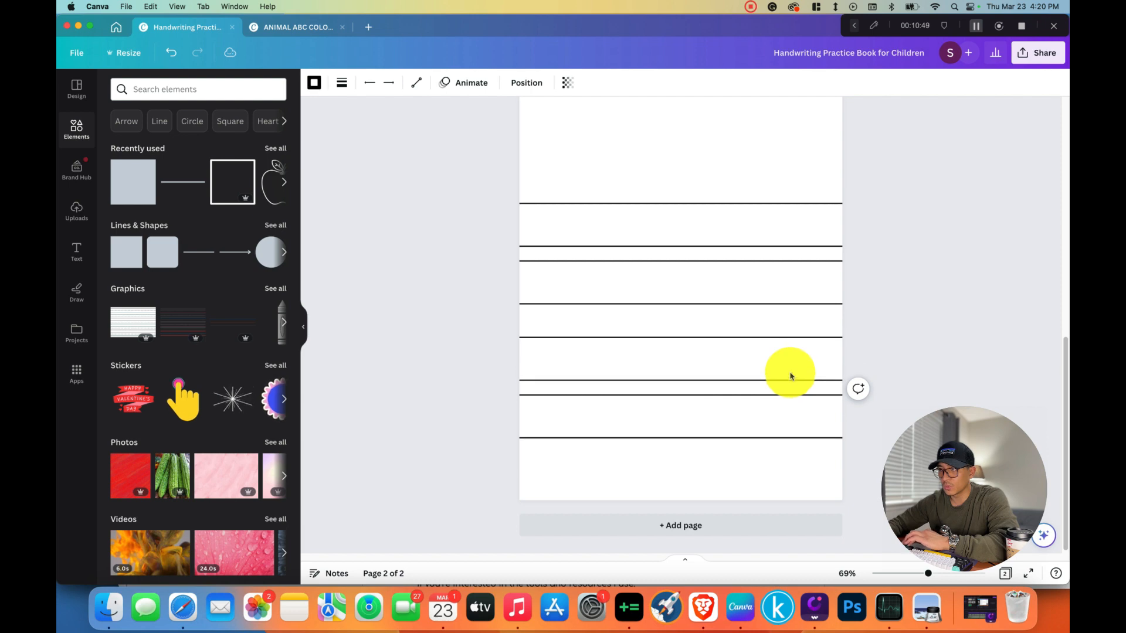
Nudge the fourth line down and the fifth line up to form a matching narrow gap between the middle writing rows.
{"action": "left_click", "coordinate": [742, 304]}
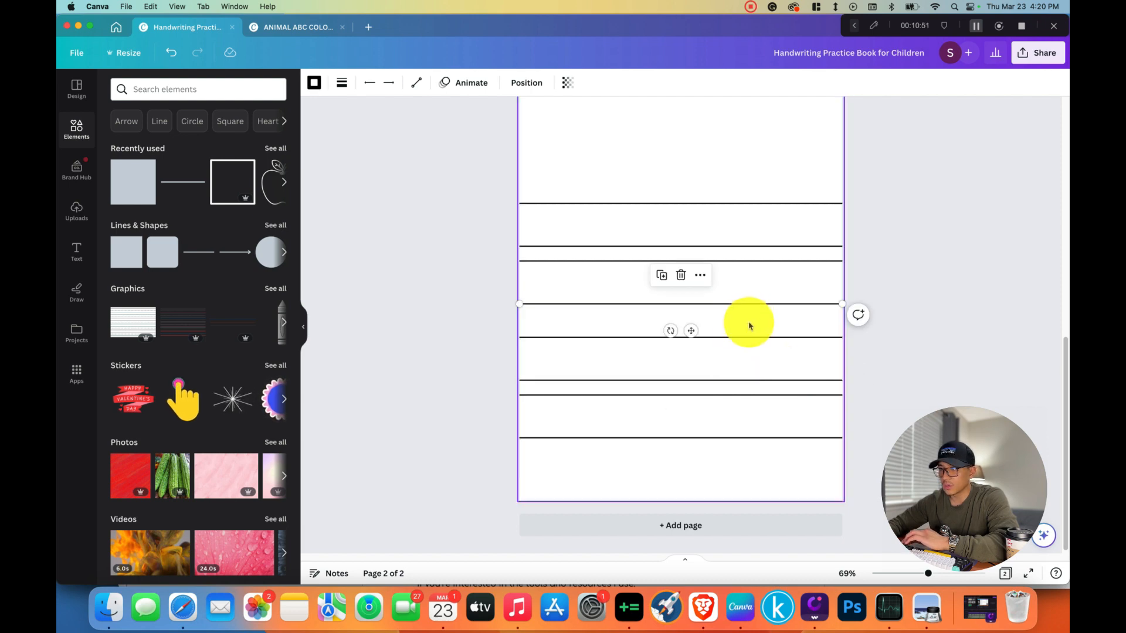
{"action": "key", "text": "Down"}
{"action": "key", "text": "Down"}
{"action": "key", "text": "Down"}
{"action": "key", "text": "Down"}
{"action": "key", "text": "Down"}
{"action": "key", "text": "Down"}
{"action": "key", "text": "Down"}
{"action": "key", "text": "Down"}
{"action": "key", "text": "Down"}
{"action": "key", "text": "Down"}
{"action": "key", "text": "Down"}
{"action": "key", "text": "Down"}
{"action": "key", "text": "Down"}
{"action": "key", "text": "Down"}
{"action": "key", "text": "Down"}
{"action": "key", "text": "Down"}
{"action": "key", "text": "Down"}
{"action": "key", "text": "Down"}
{"action": "key", "text": "Down"}
{"action": "key", "text": "Down"}
{"action": "left_click", "coordinate": [753, 337]}
{"action": "key", "text": "Up"}
{"action": "key", "text": "Up"}
{"action": "key", "text": "Up"}
{"action": "key", "text": "Up"}
{"action": "key", "text": "Up"}
{"action": "key", "text": "Up"}
{"action": "key", "text": "Up"}
{"action": "key", "text": "Up"}
{"action": "key", "text": "Up"}
{"action": "key", "text": "Up"}
{"action": "key", "text": "Up"}
{"action": "key", "text": "Up"}
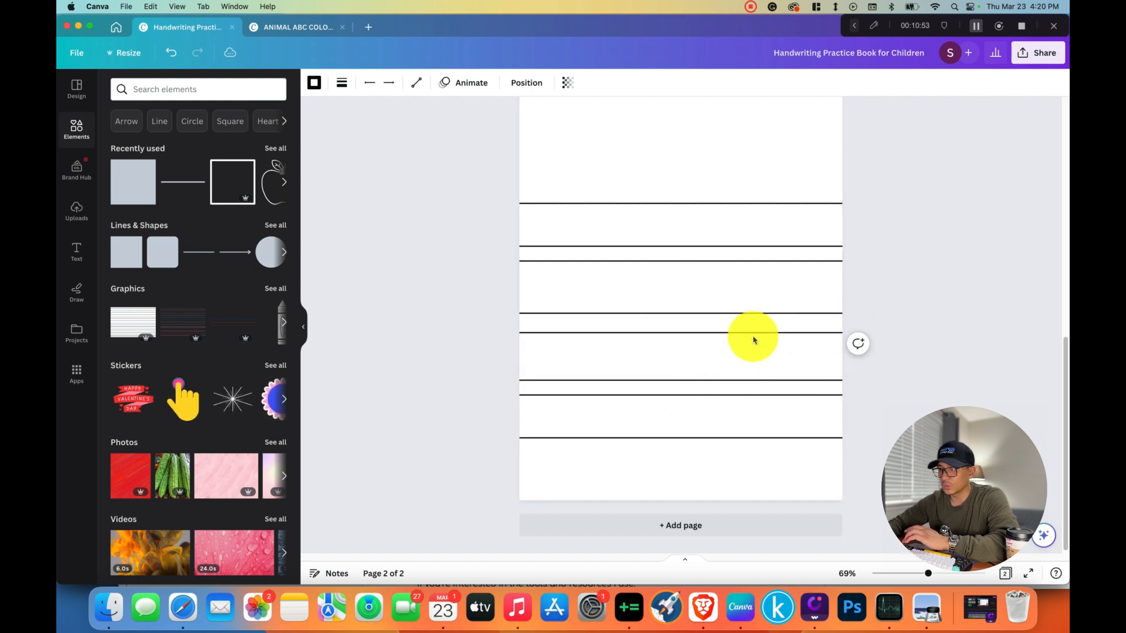
{"action": "key", "text": "Up"}
{"action": "key", "text": "Up"}
{"action": "key", "text": "Up"}
{"action": "key", "text": "Up"}
{"action": "key", "text": "Up"}
{"action": "key", "text": "Up"}
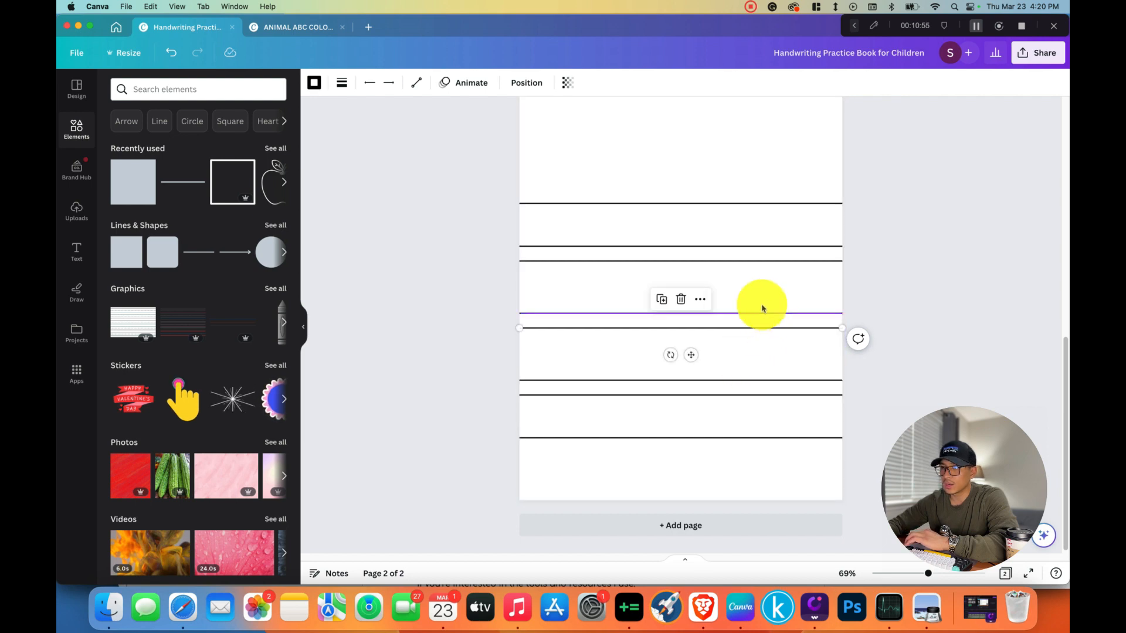
Nudge the bottom line slightly down and the top line slightly up to heighten the outer writing rows.
{"action": "left_click", "coordinate": [746, 437]}
{"action": "key", "text": "Down"}
{"action": "key", "text": "Down"}
{"action": "key", "text": "Down"}
{"action": "key", "text": "Down"}
{"action": "key", "text": "Down"}
{"action": "key", "text": "Down"}
{"action": "key", "text": "Down"}
{"action": "key", "text": "Down"}
{"action": "key", "text": "Down"}
{"action": "key", "text": "Down"}
{"action": "key", "text": "Down"}
{"action": "key", "text": "Down"}
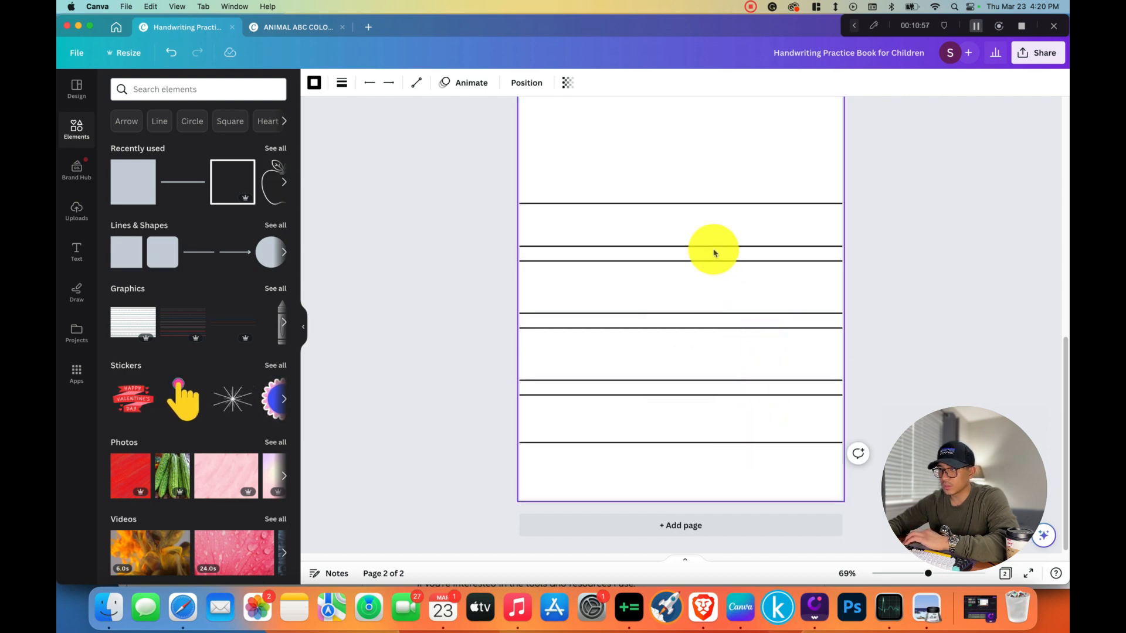
{"action": "left_click", "coordinate": [711, 203]}
{"action": "key", "text": "Up"}
{"action": "key", "text": "Up"}
{"action": "key", "text": "Up"}
{"action": "key", "text": "Up"}
{"action": "key", "text": "Up"}
{"action": "key", "text": "Up"}
{"action": "key", "text": "Up"}
{"action": "key", "text": "Up"}
{"action": "key", "text": "Up"}
{"action": "key", "text": "Up"}
{"action": "key", "text": "Up"}
{"action": "key", "text": "Up"}
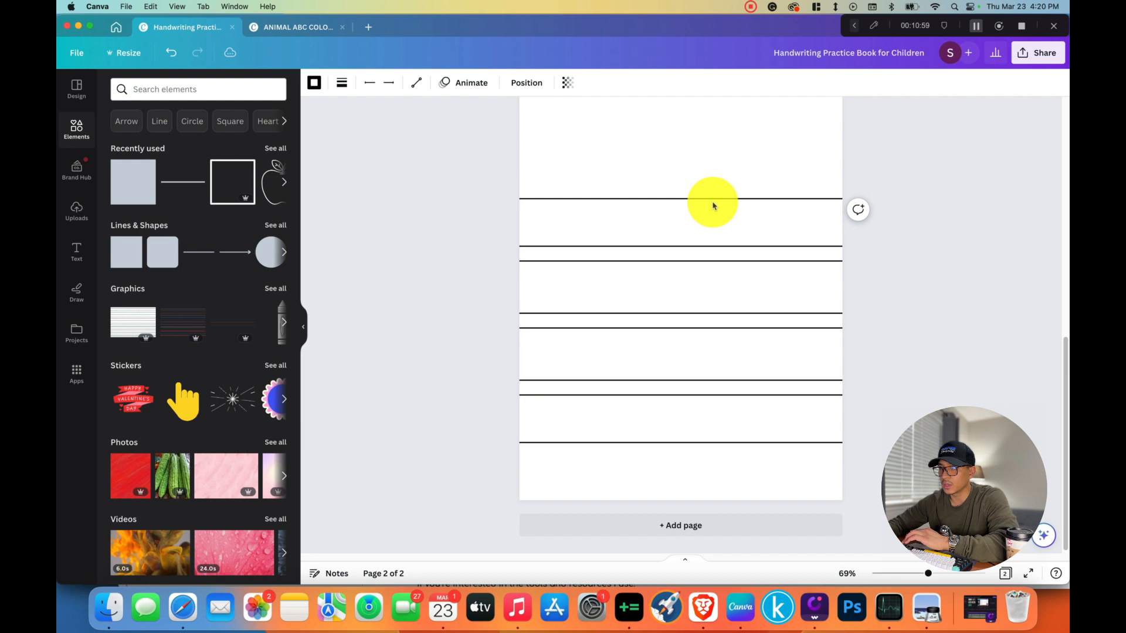
{"action": "left_click", "coordinate": [891, 283]}
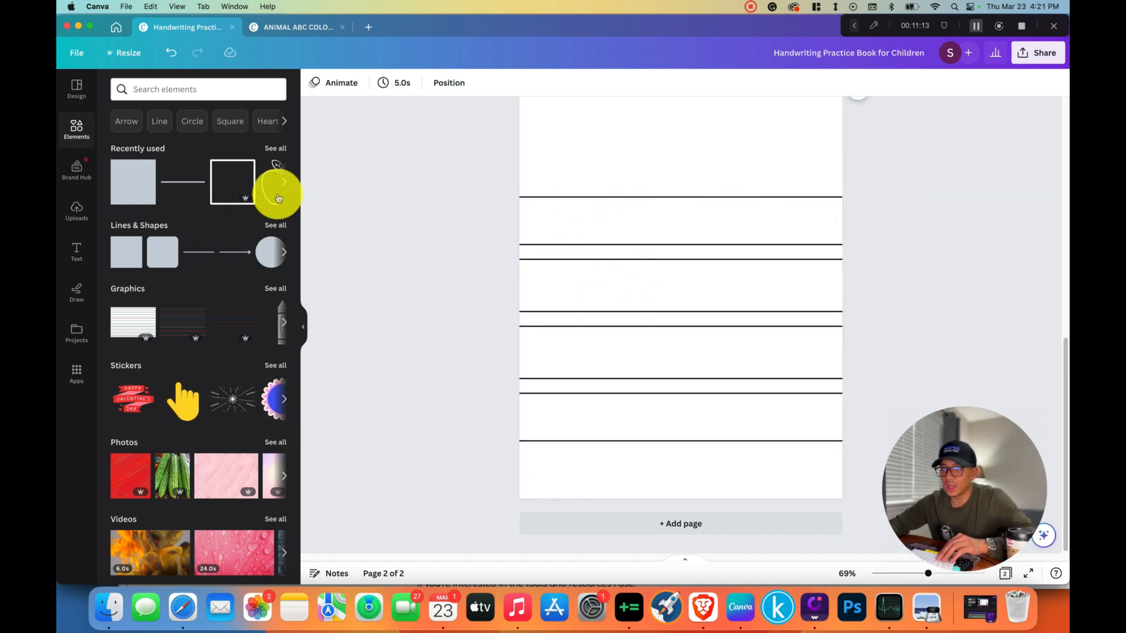
Search the elements for "dotted lines" and insert the plain dotted line on page 2.
{"action": "left_click", "coordinate": [68, 250]}
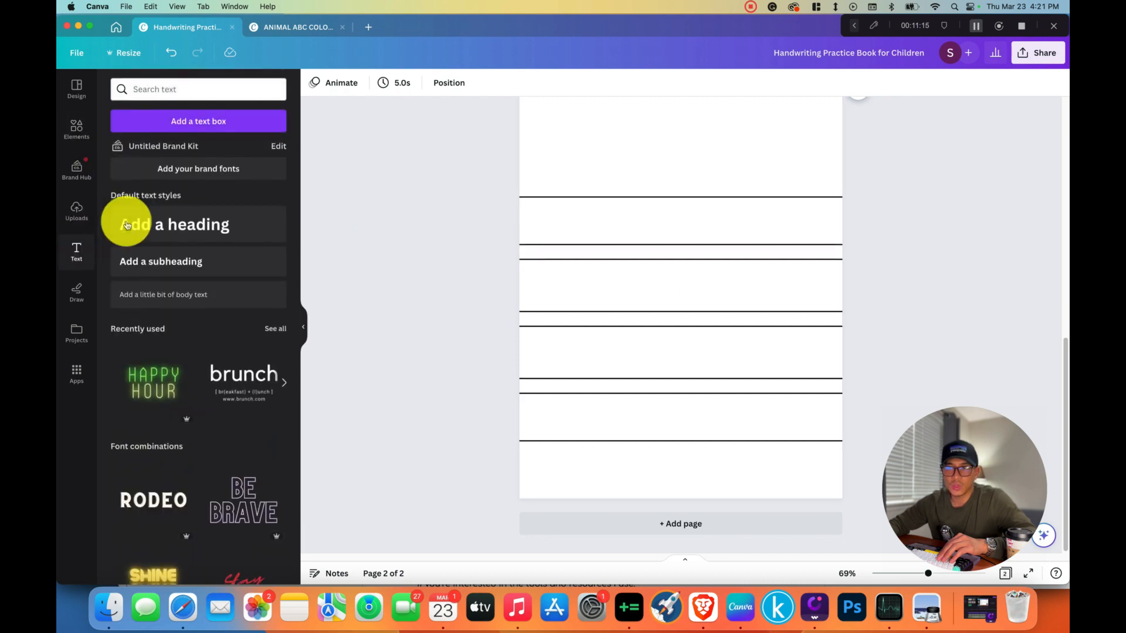
{"action": "left_click", "coordinate": [85, 130]}
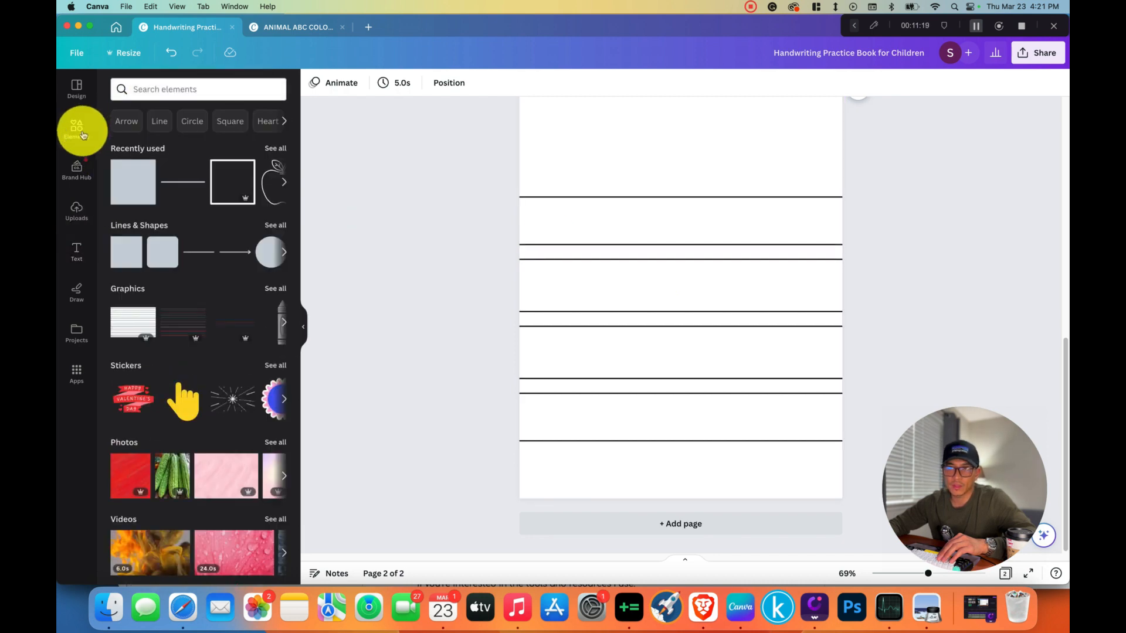
{"action": "left_click", "coordinate": [167, 93]}
{"action": "type", "text": "l"}
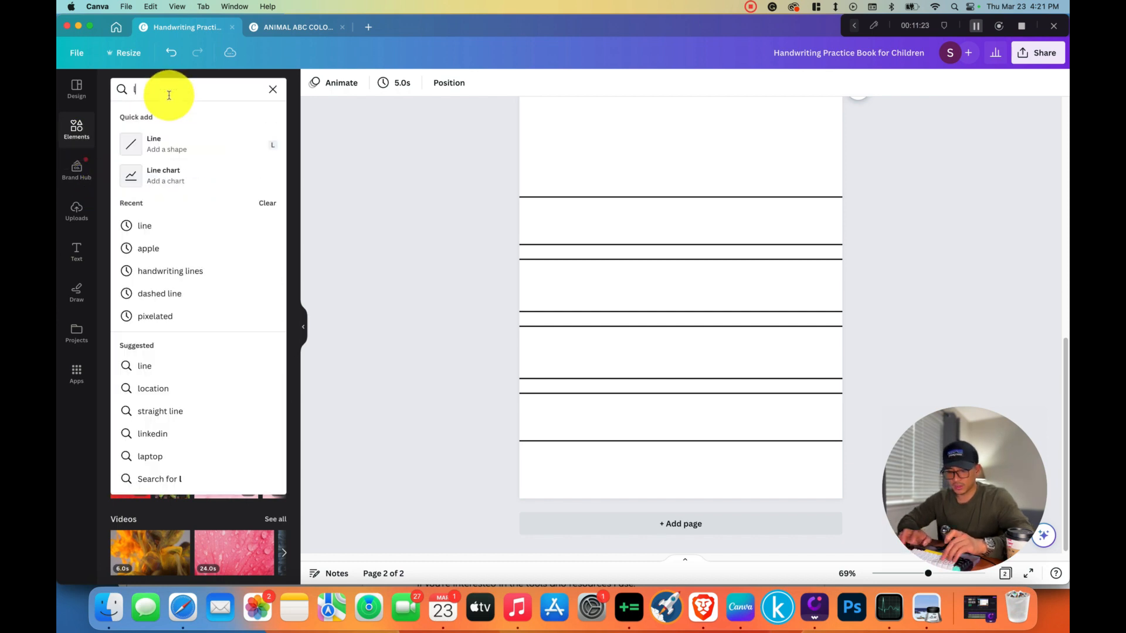
{"action": "key", "text": "BackSpace"}
{"action": "type", "text": "dotte"}
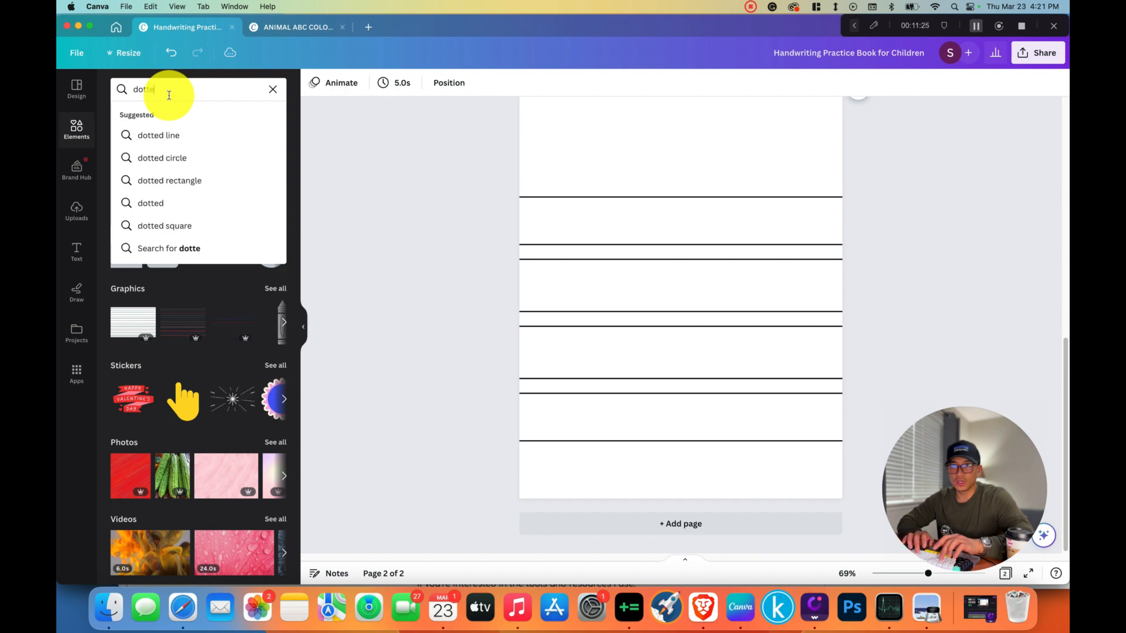
{"action": "type", "text": "d lines"}
{"action": "key", "text": "Return"}
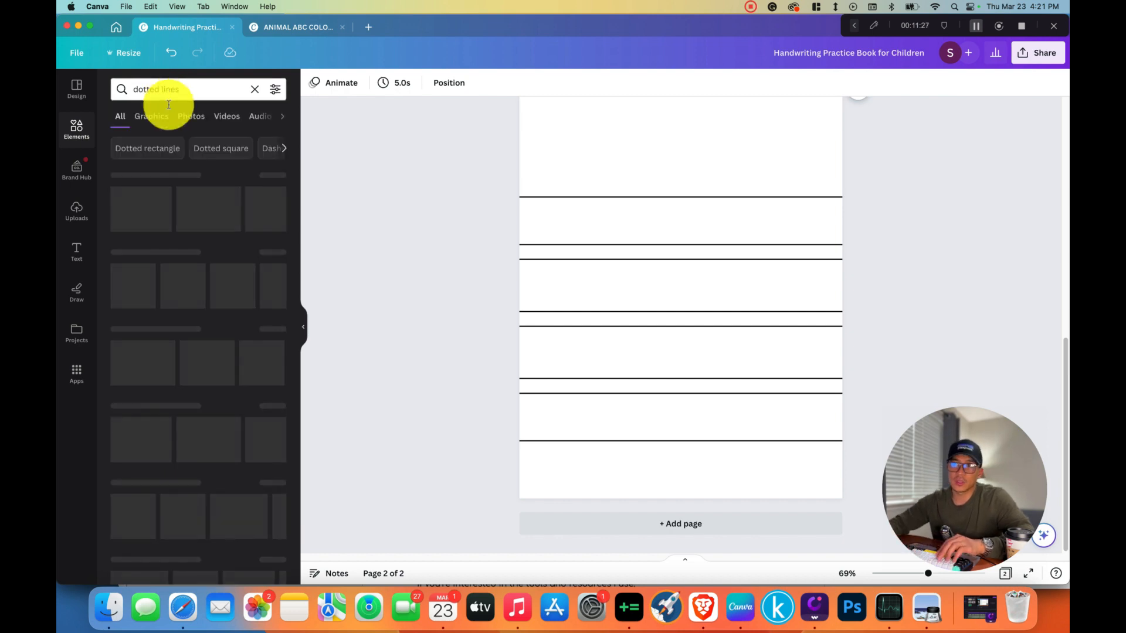
{"action": "left_click", "coordinate": [198, 203]}
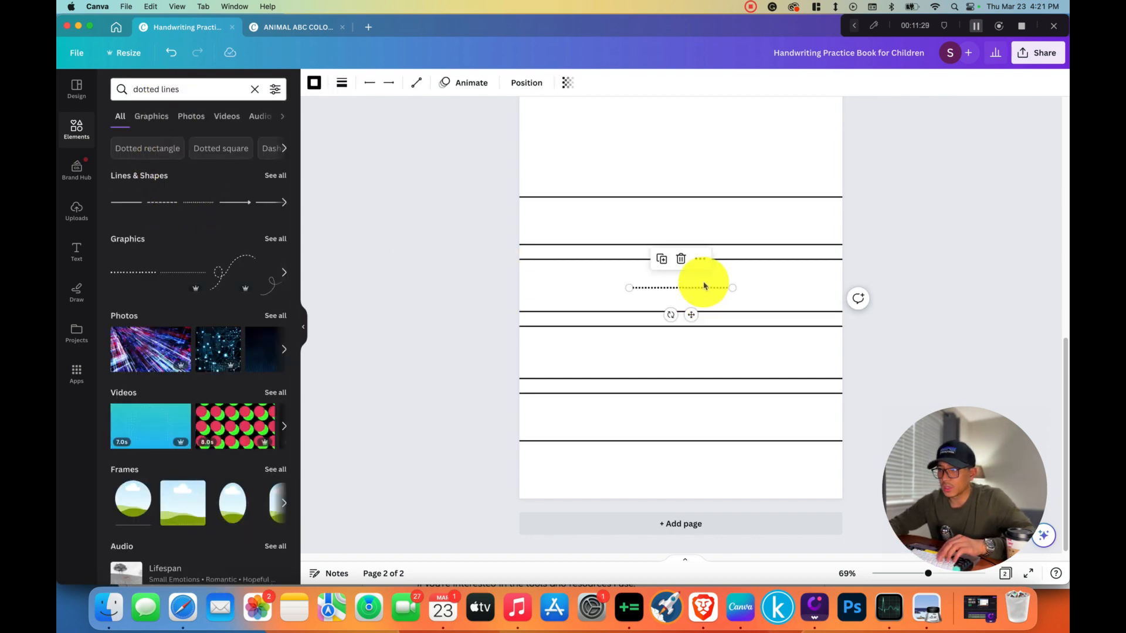
Place the dotted line midway through the first writing row and extend it with duplicates across the page width.
{"action": "left_click_drag", "start_coordinate": [706, 289], "coordinate": [688, 249]}
{"action": "key", "text": "super+d"}
{"action": "left_click", "coordinate": [951, 237]}
{"action": "left_click", "coordinate": [673, 223]}
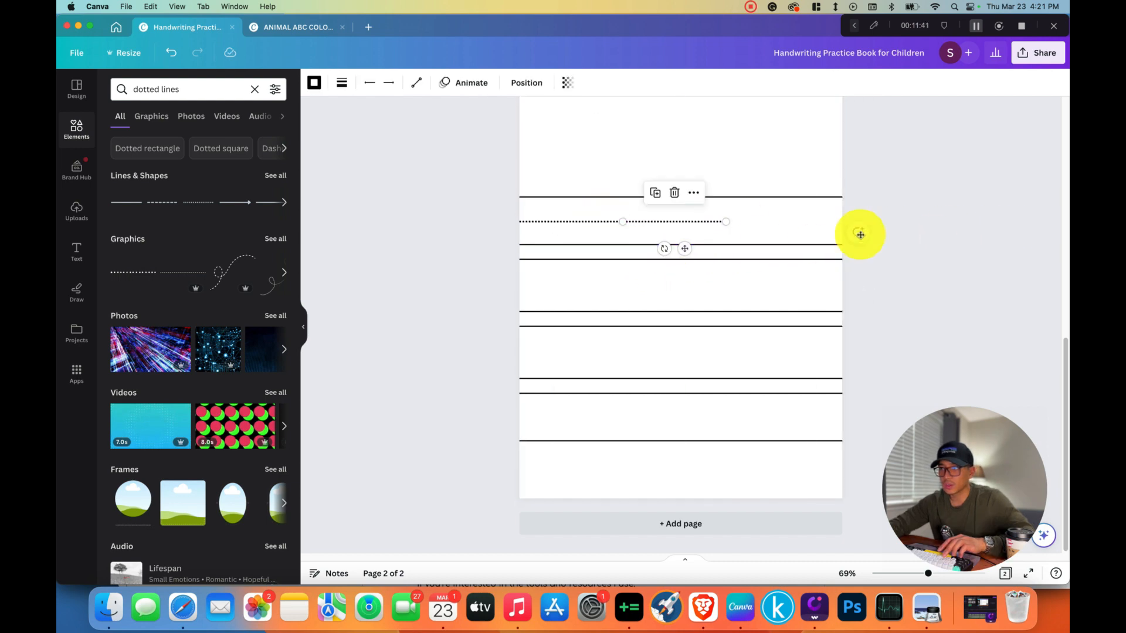
{"action": "left_click", "coordinate": [859, 231]}
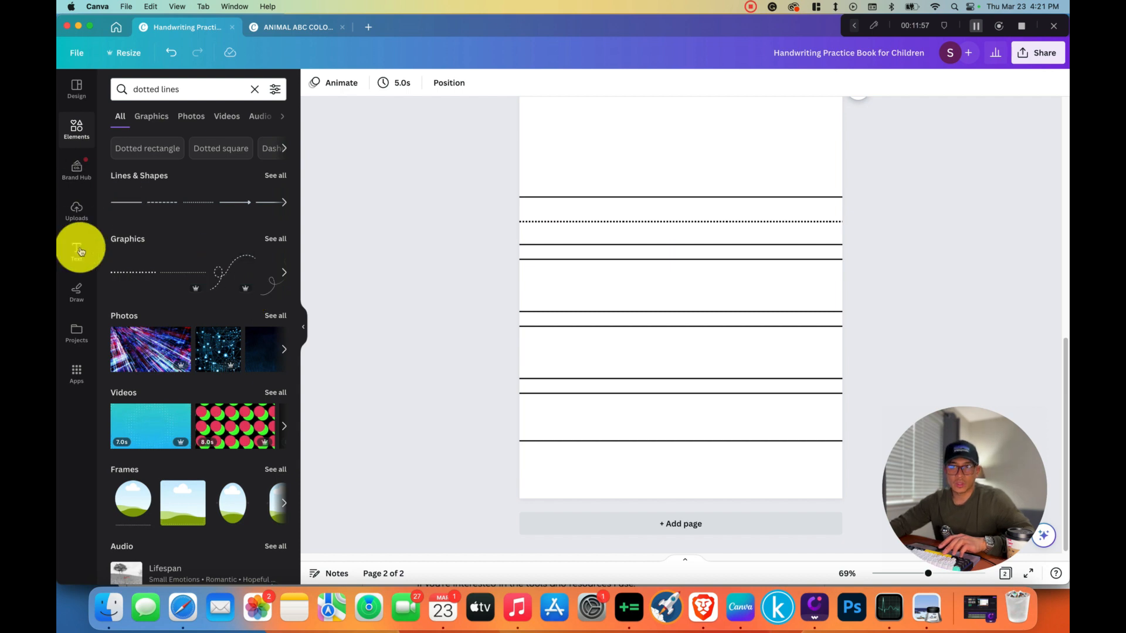
Add a body text box on page 2 and replace its text with a row of hyphens spanning the page.
{"action": "left_click", "coordinate": [79, 249]}
{"action": "left_click", "coordinate": [193, 285]}
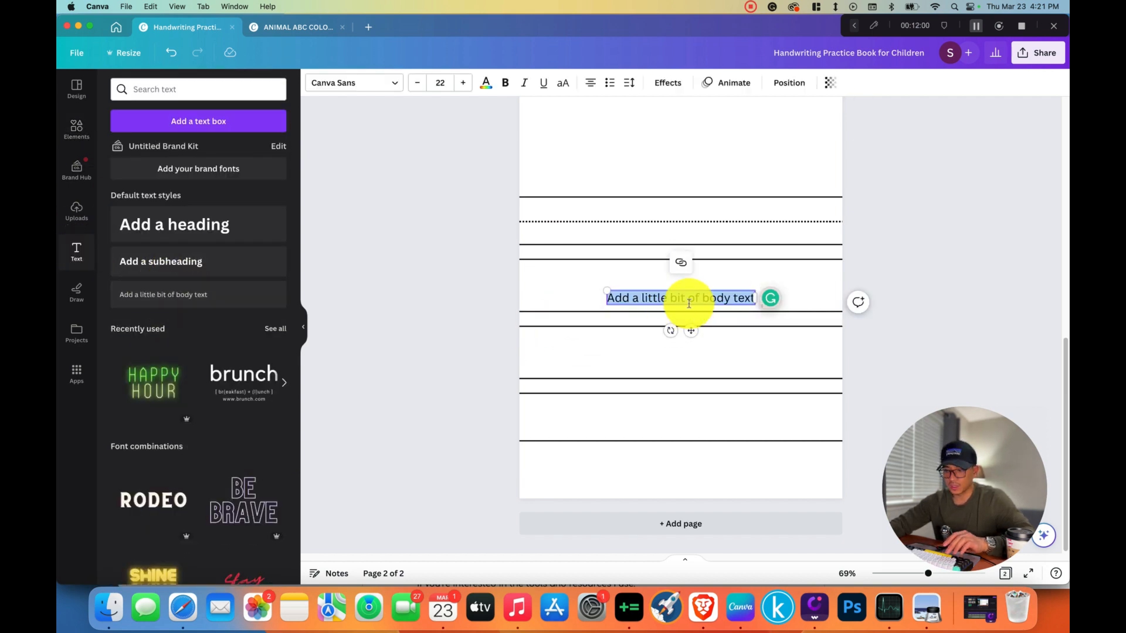
{"action": "key", "text": "BackSpace"}
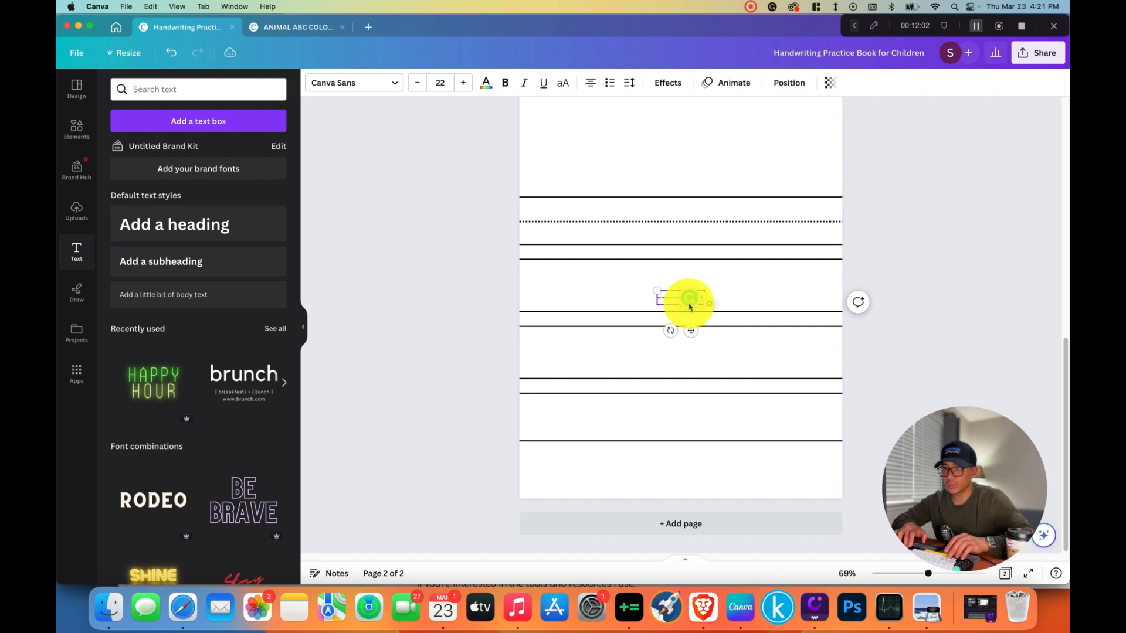
{"action": "type", "text": "-------------------------------------------------------------------------------------"}
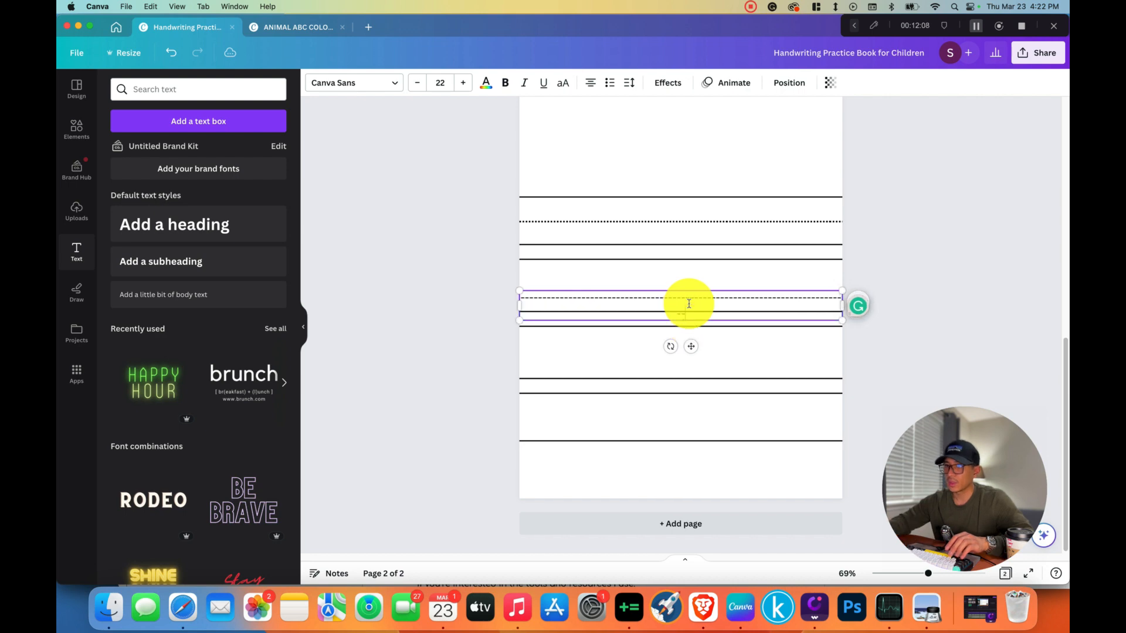
{"action": "key", "text": "Return"}
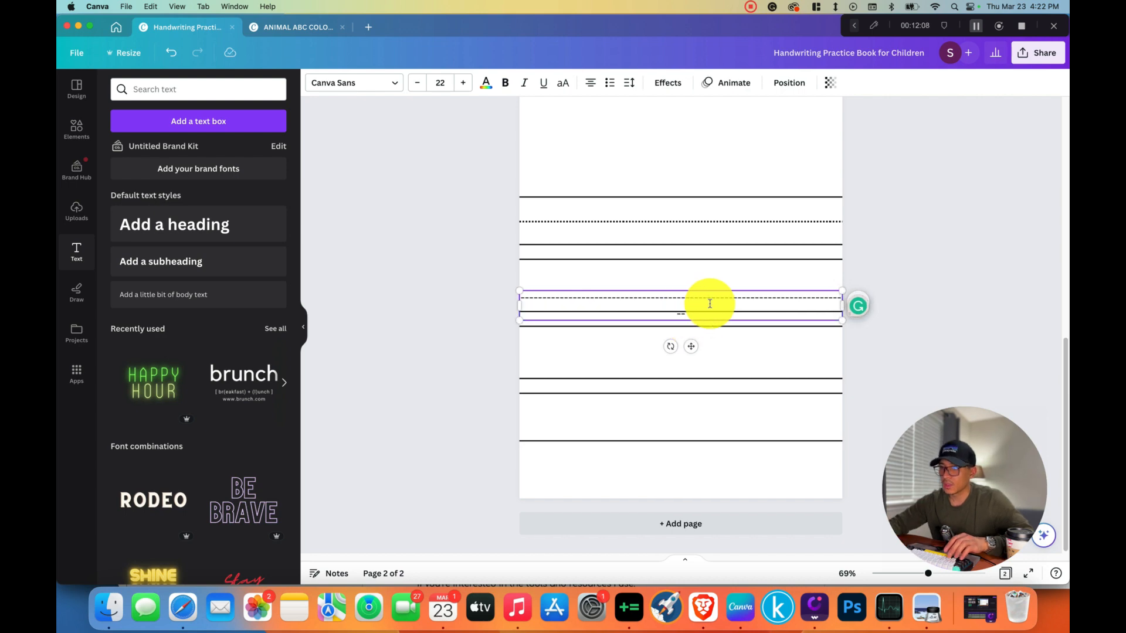
{"action": "type", "text": "--"}
Widen the hyphen text box slightly past both page edges and centre it in the second writing row.
{"action": "left_click_drag", "start_coordinate": [850, 313], "coordinate": [850, 313]}
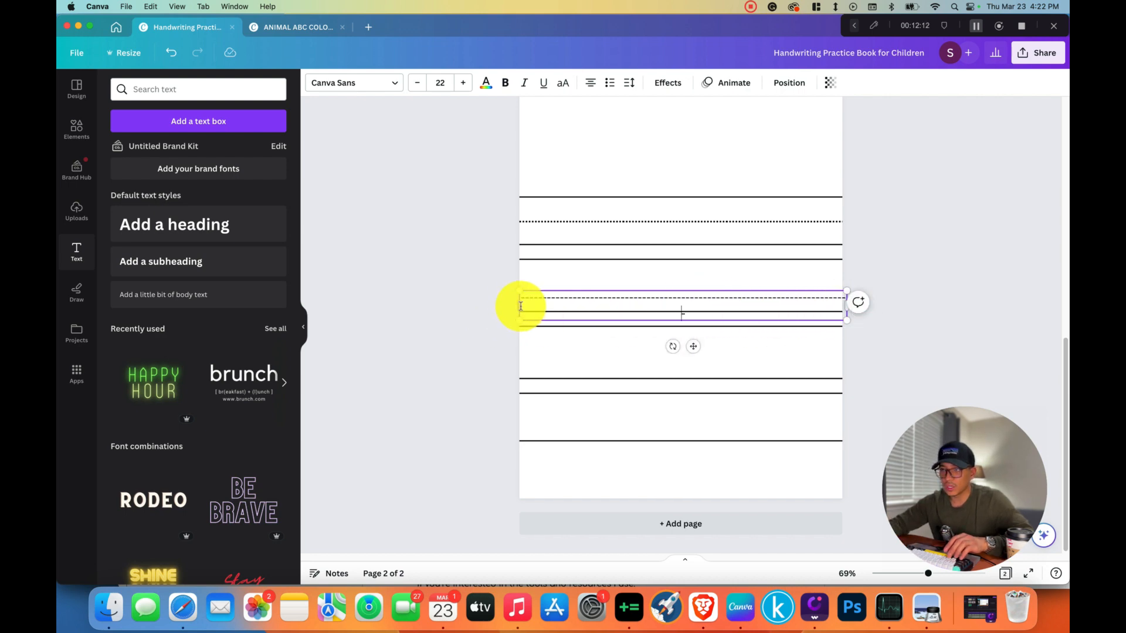
{"action": "left_click_drag", "start_coordinate": [518, 305], "coordinate": [511, 306]}
{"action": "left_click", "coordinate": [938, 348]}
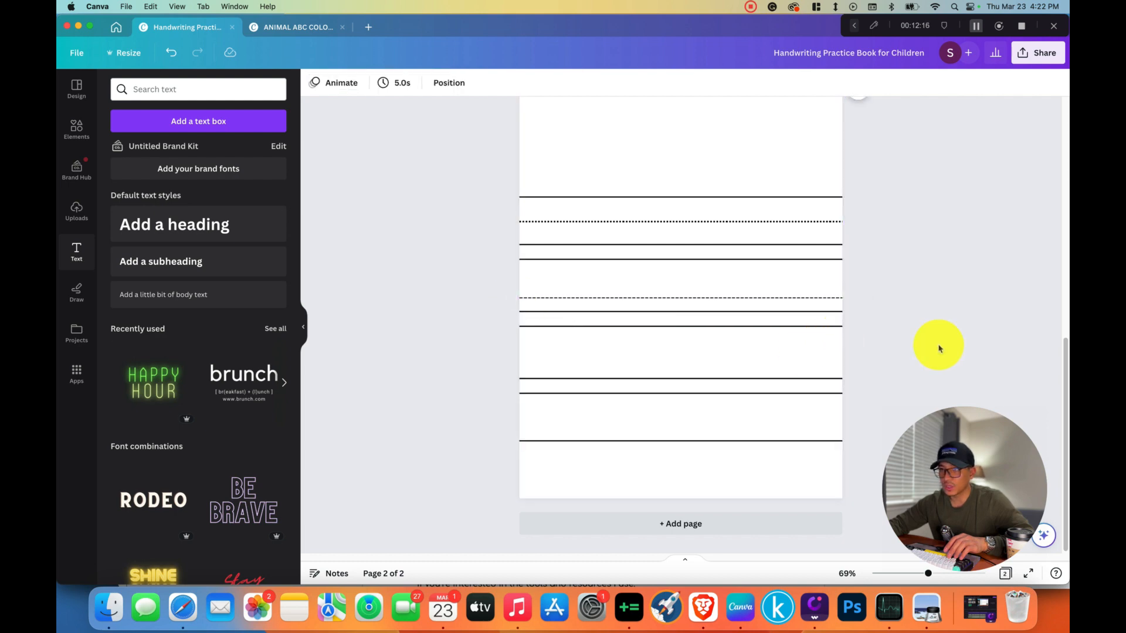
{"action": "left_click_drag", "start_coordinate": [729, 302], "coordinate": [731, 286]}
{"action": "left_click", "coordinate": [940, 336]}
Copy the dashed line and centre the copies in the third, fourth and first writing rows.
{"action": "left_click", "coordinate": [823, 292]}
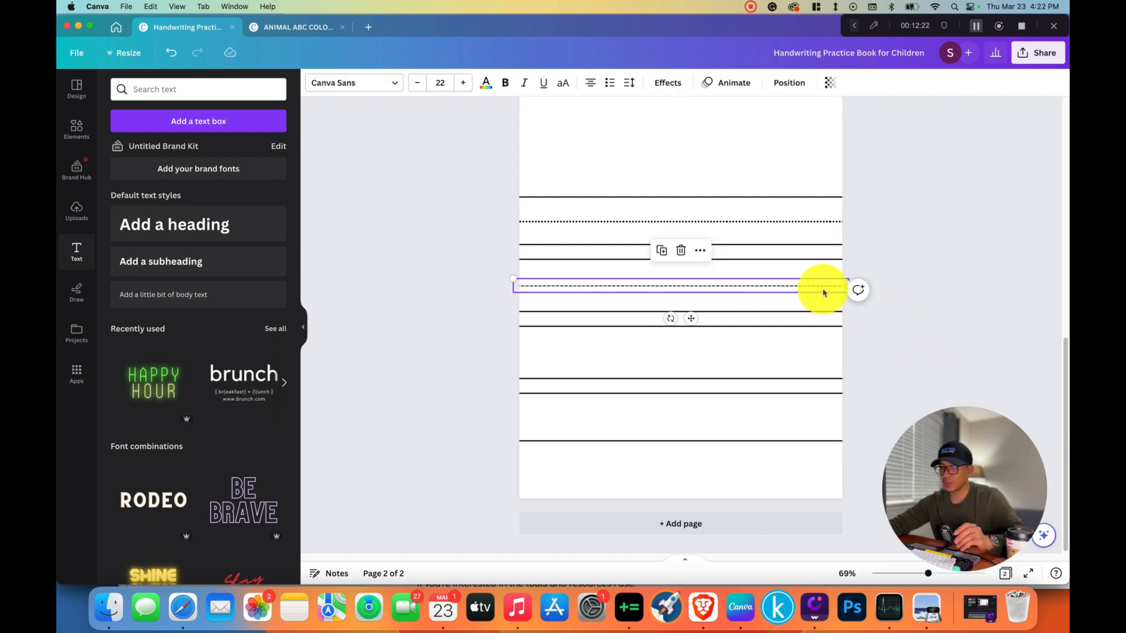
{"action": "key", "text": "super+c"}
{"action": "key", "text": "super+v"}
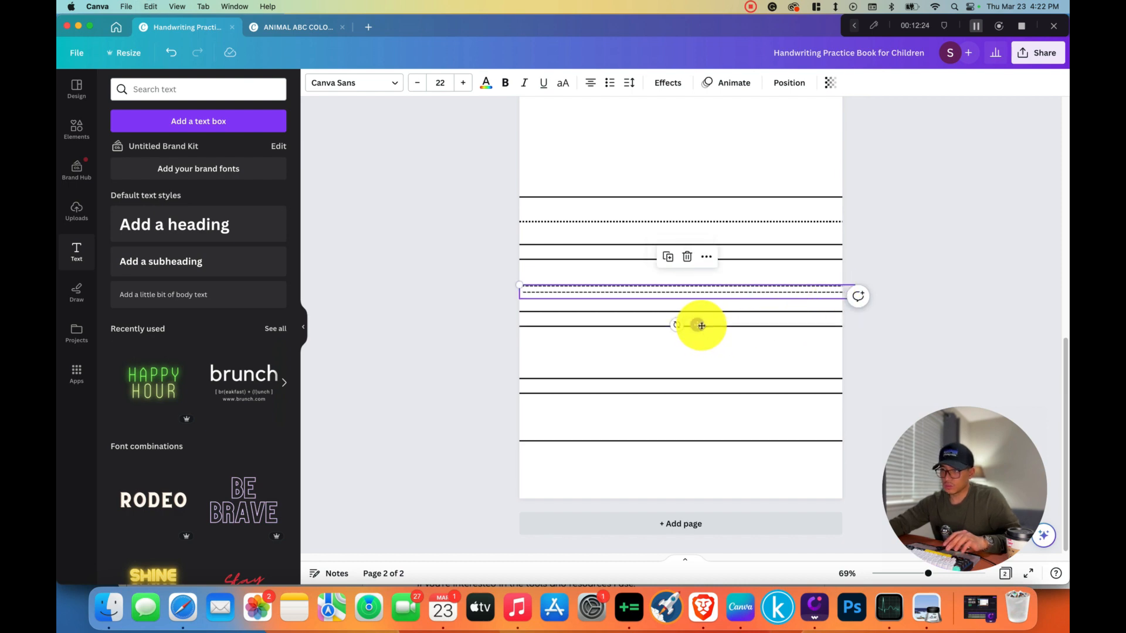
{"action": "left_click_drag", "start_coordinate": [702, 325], "coordinate": [690, 387]}
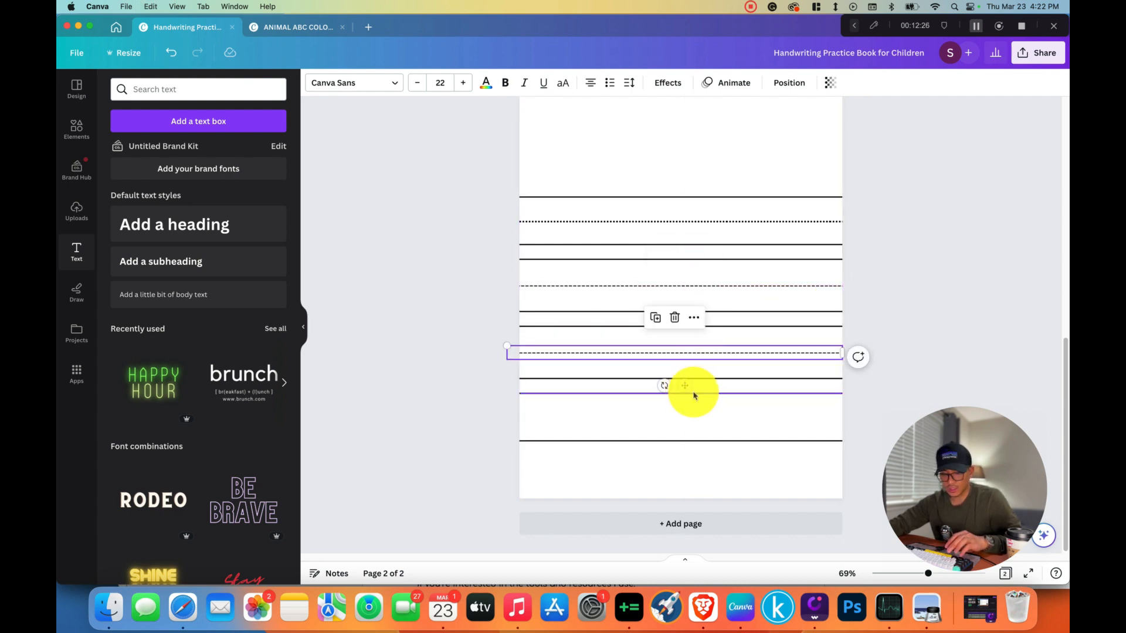
{"action": "key", "text": "super+v"}
{"action": "left_click_drag", "start_coordinate": [698, 328], "coordinate": [688, 447]}
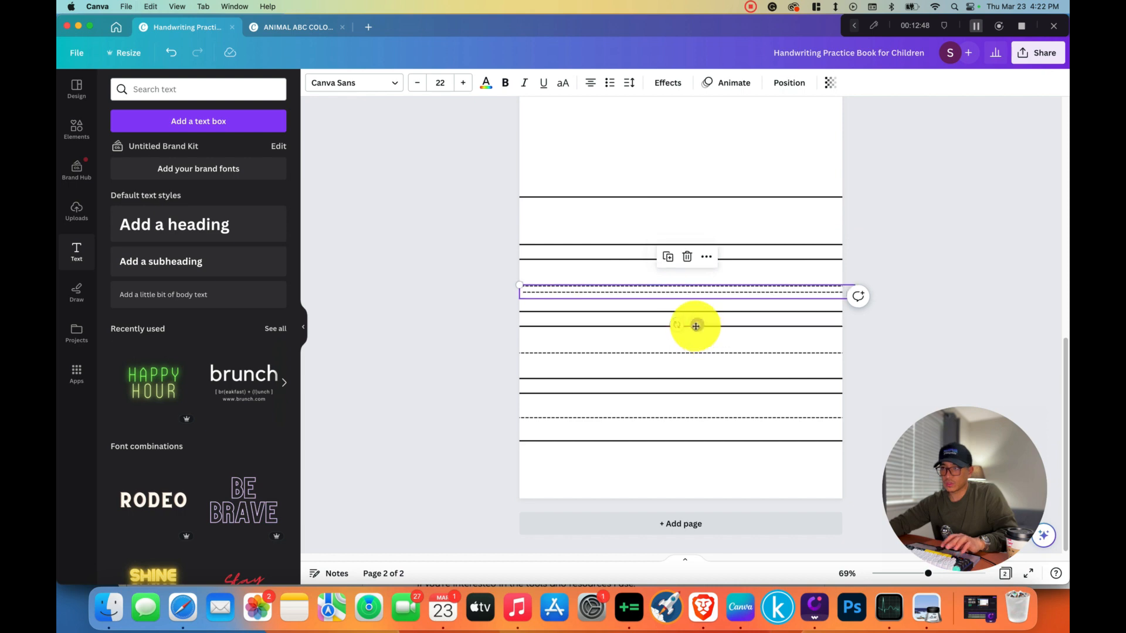
{"action": "left_click_drag", "start_coordinate": [695, 326], "coordinate": [687, 251]}
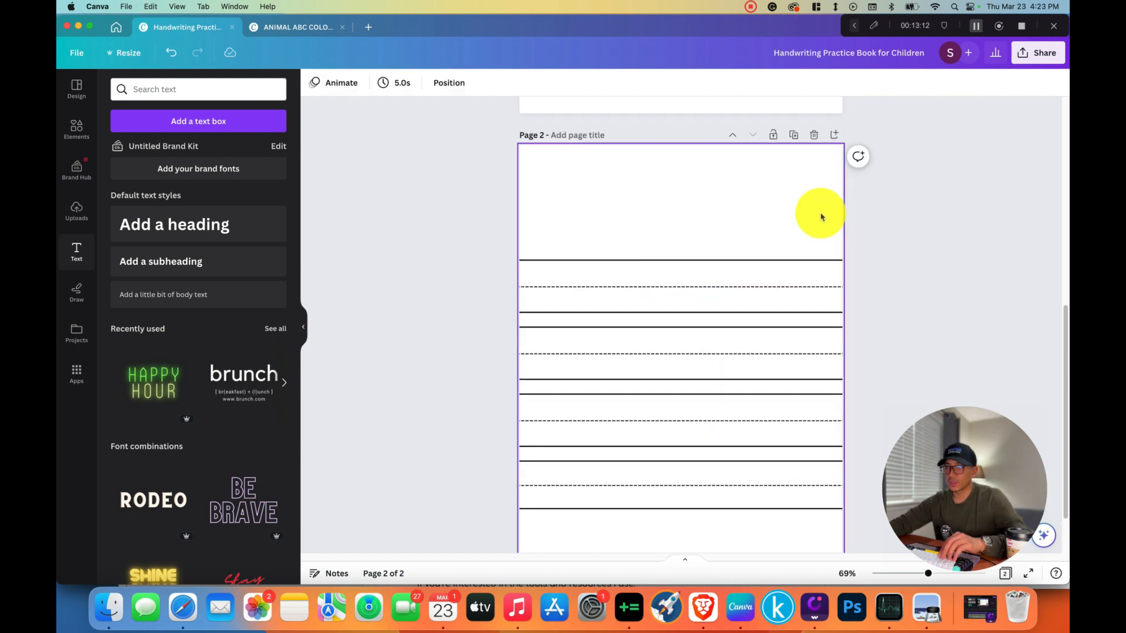
Group all solid and dashed lines on page 2 and move the group slightly down.
{"action": "left_click_drag", "start_coordinate": [817, 213], "coordinate": [805, 533]}
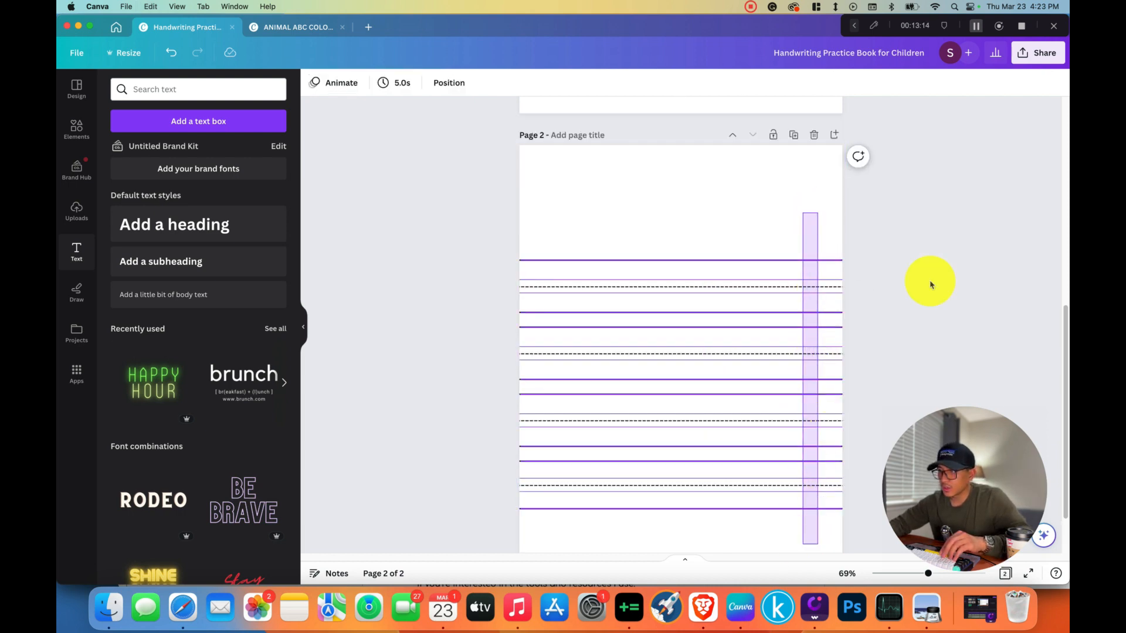
{"action": "scroll", "coordinate": [940, 251], "scroll_direction": "down", "scroll_amount": 2}
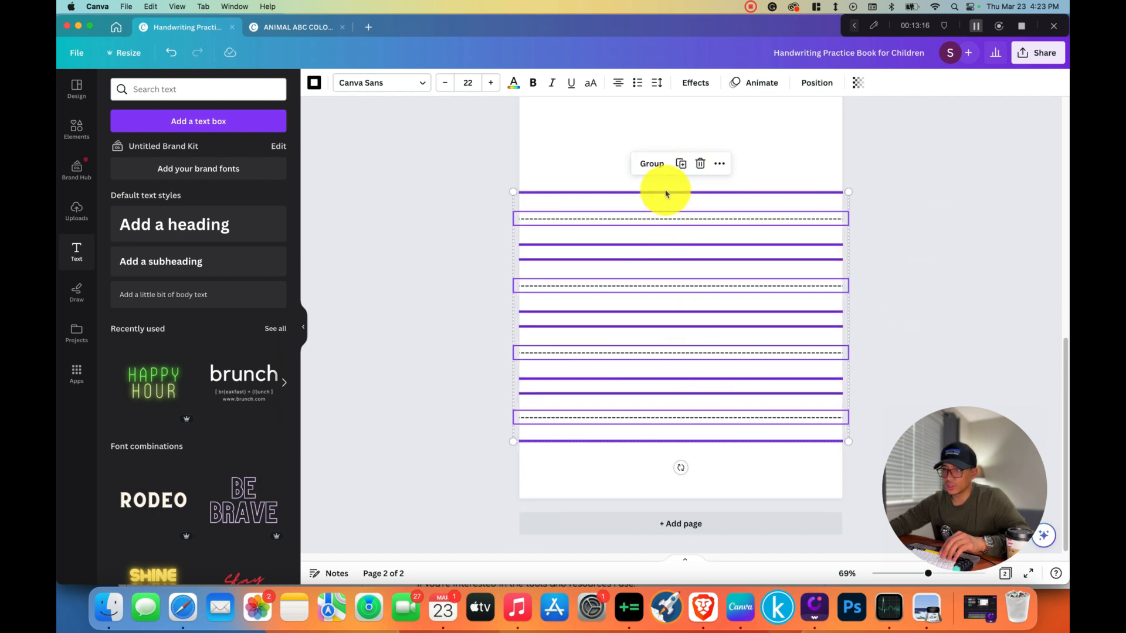
{"action": "left_click", "coordinate": [655, 171]}
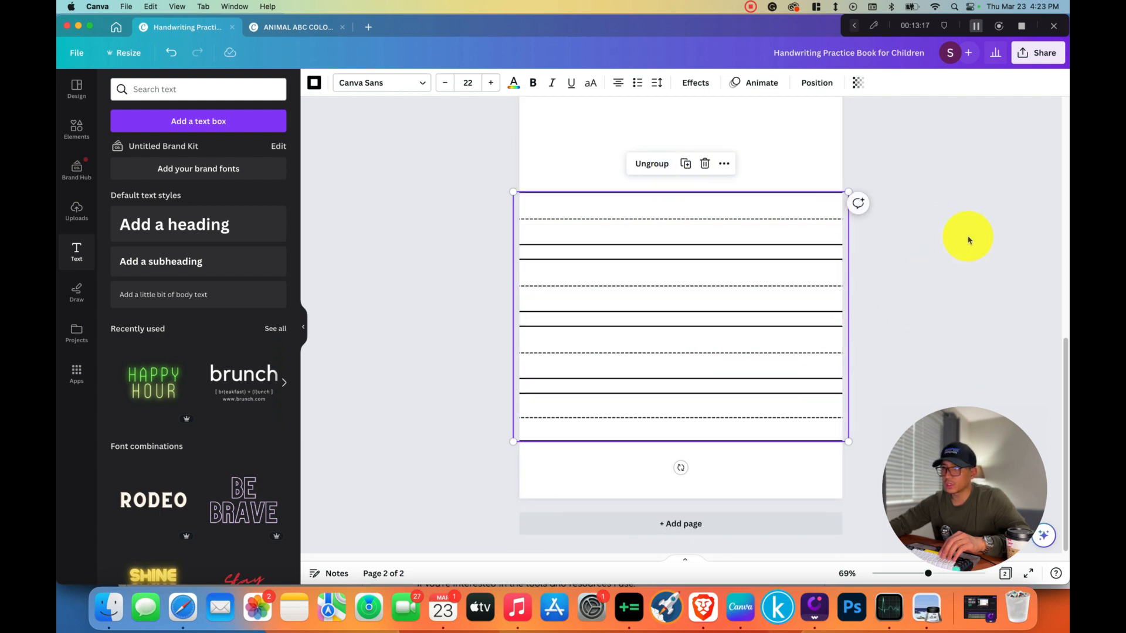
{"action": "left_click", "coordinate": [771, 334]}
{"action": "left_click_drag", "start_coordinate": [771, 334], "coordinate": [771, 338]}
{"action": "left_click", "coordinate": [927, 299]}
Copy the four rows of traceable uppercase and lowercase A letters from page 1 onto page 2.
{"action": "scroll", "coordinate": [926, 299], "scroll_direction": "up", "scroll_amount": 3}
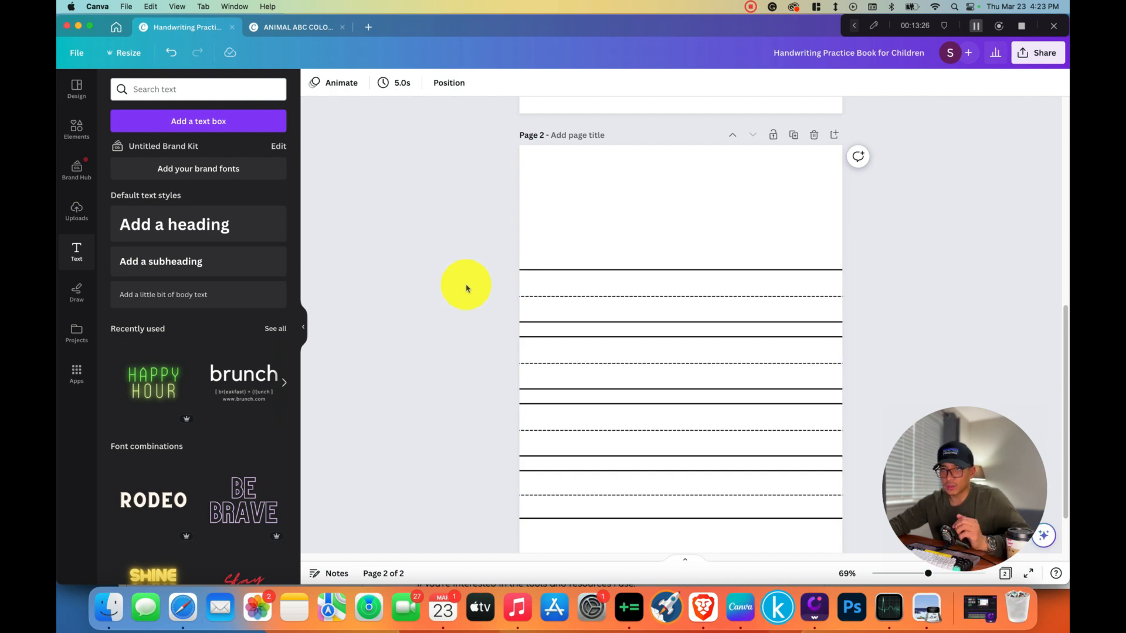
{"action": "scroll", "coordinate": [478, 278], "scroll_direction": "up", "scroll_amount": 3}
{"action": "scroll", "coordinate": [492, 273], "scroll_direction": "up", "scroll_amount": 4}
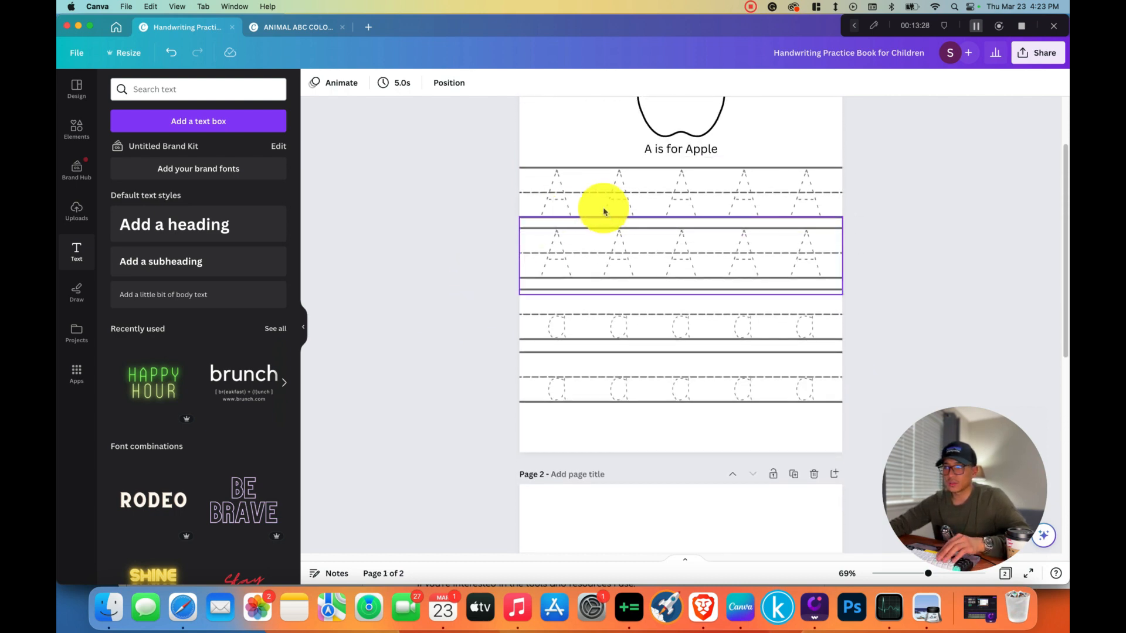
{"action": "left_click", "coordinate": [583, 205]}
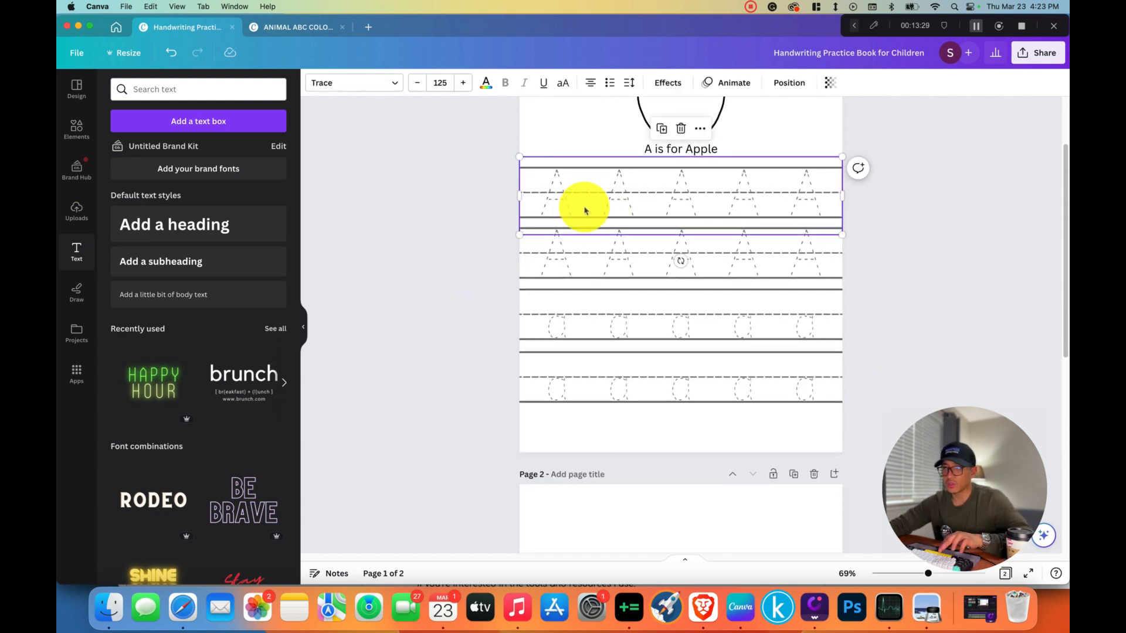
{"action": "left_click", "coordinate": [593, 259]}
{"action": "left_click", "coordinate": [602, 203]}
{"action": "left_click", "coordinate": [605, 258]}
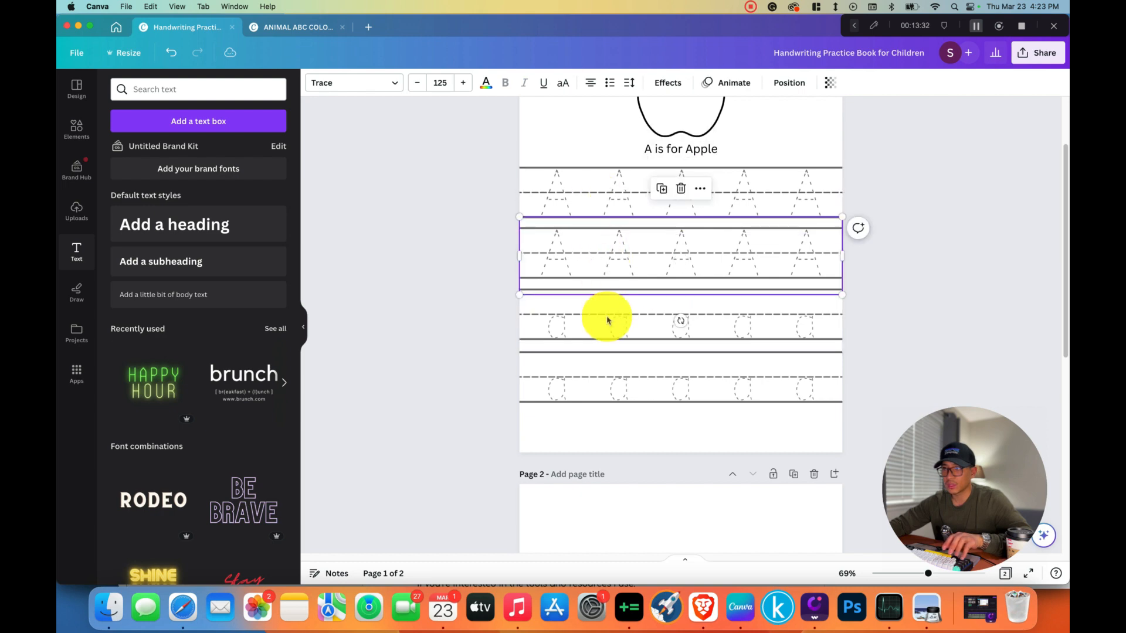
{"action": "left_click", "coordinate": [606, 205], "text": "shift"}
{"action": "left_click", "coordinate": [612, 320], "text": "shift"}
{"action": "left_click", "coordinate": [627, 391], "text": "shift"}
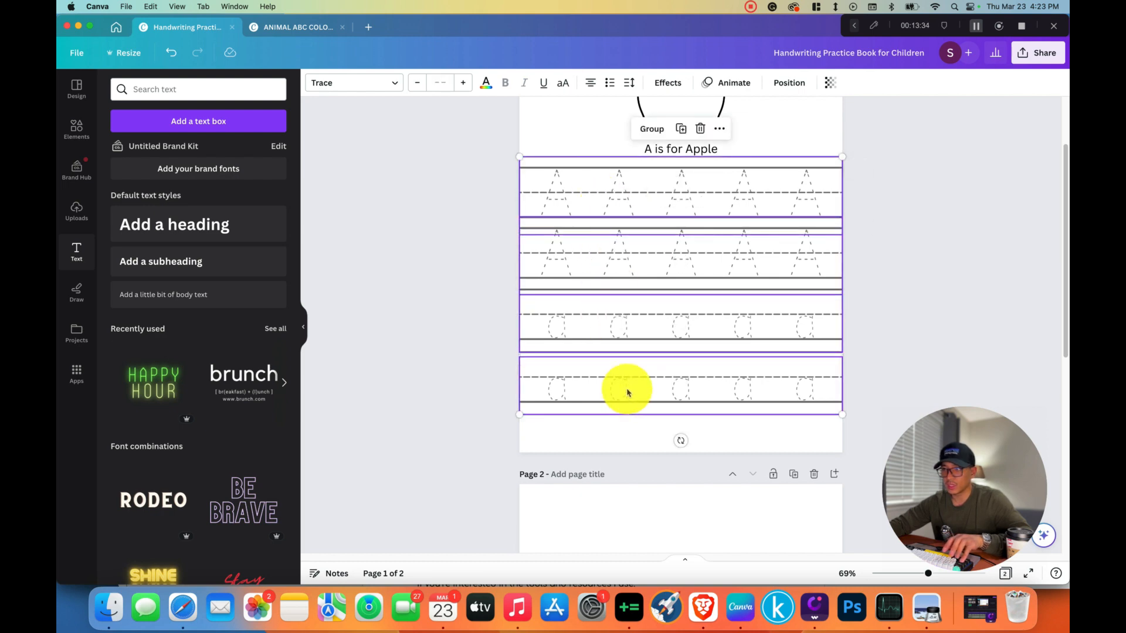
{"action": "scroll", "coordinate": [632, 380], "scroll_direction": "down", "scroll_amount": 4}
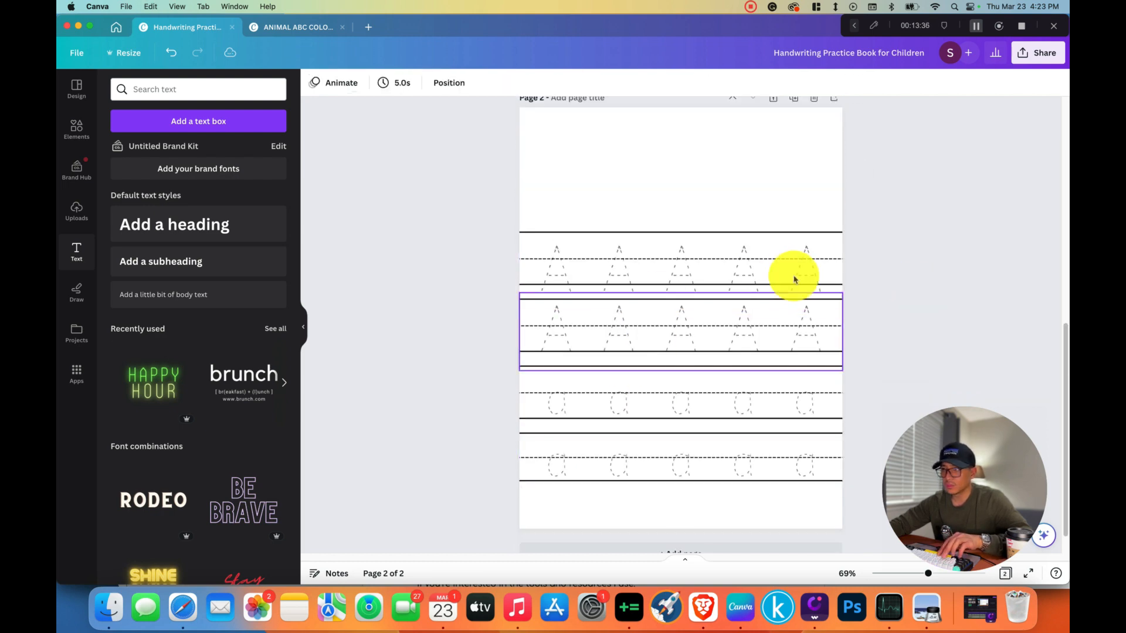
Move the two uppercase A rows up to fit between their writing lines and enlarge them slightly.
{"action": "left_click_drag", "start_coordinate": [795, 276], "coordinate": [789, 264]}
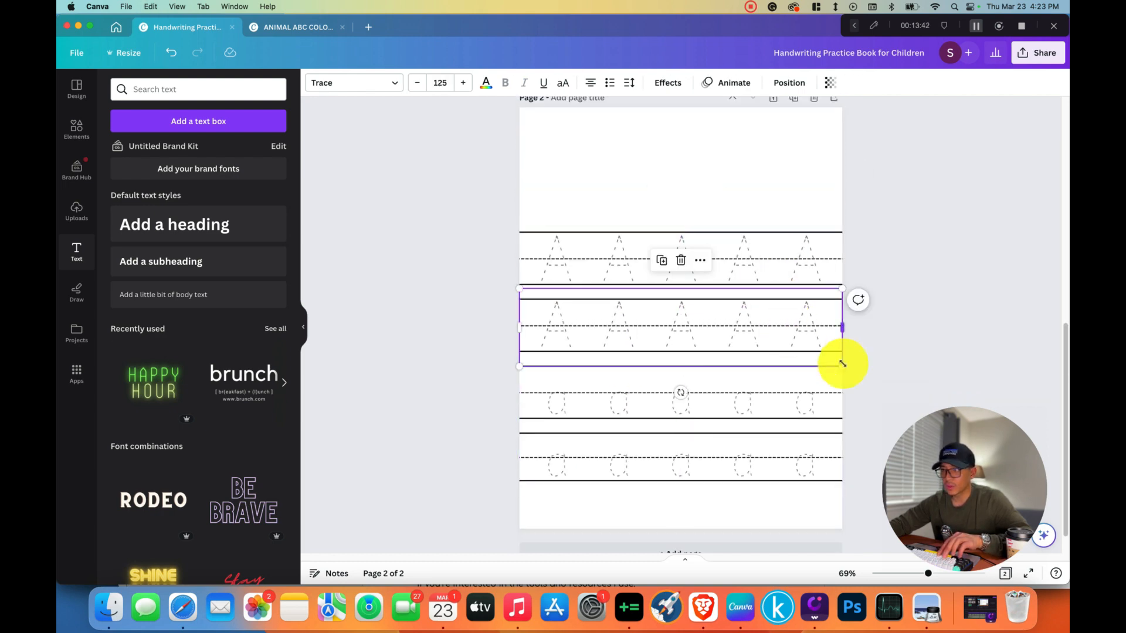
{"action": "left_click", "coordinate": [821, 277]}
{"action": "left_click", "coordinate": [827, 328]}
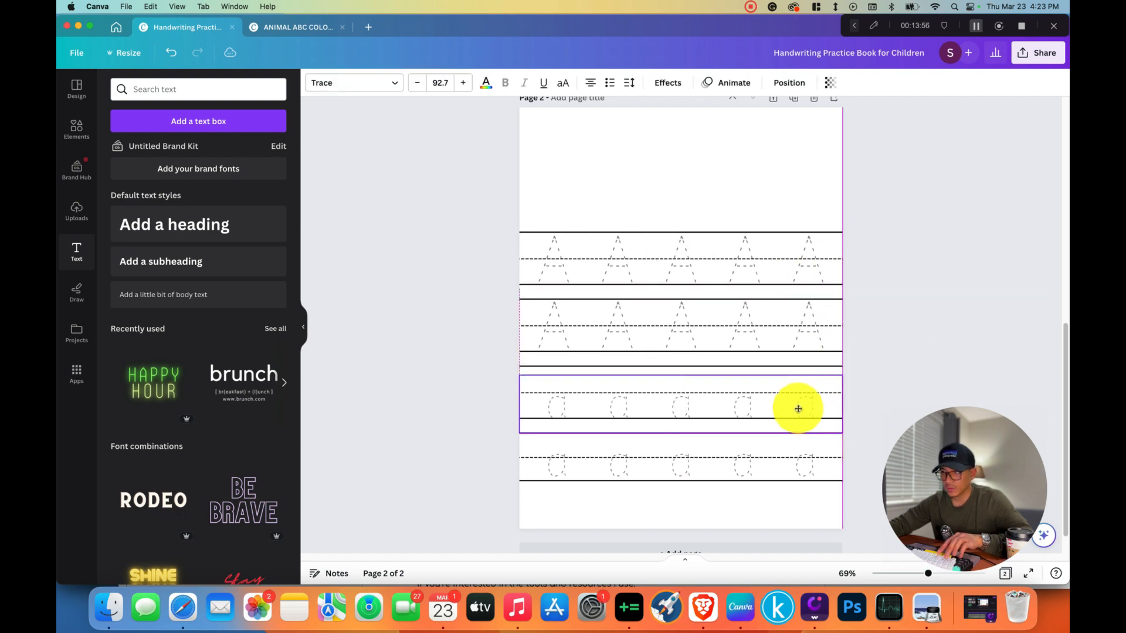
Shift the two lowercase a rows slightly down so the letters sit on the baselines of the last two writing rows.
{"action": "left_click", "coordinate": [832, 404]}
{"action": "left_click", "coordinate": [568, 469], "text": "shift"}
{"action": "left_click", "coordinate": [829, 465]}
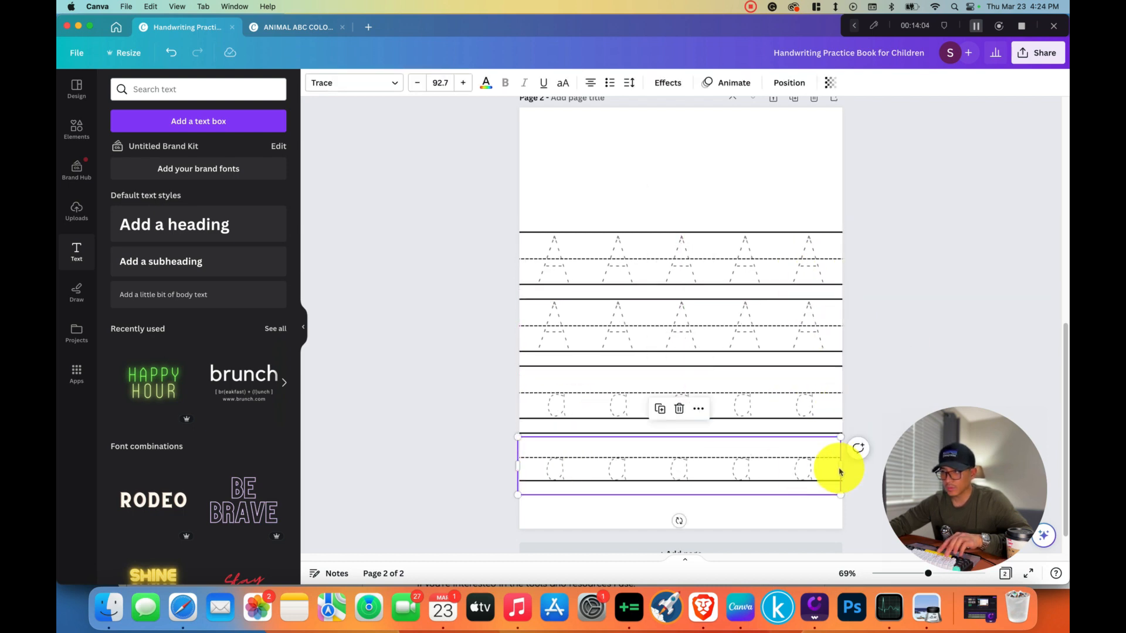
{"action": "left_click", "coordinate": [565, 407]}
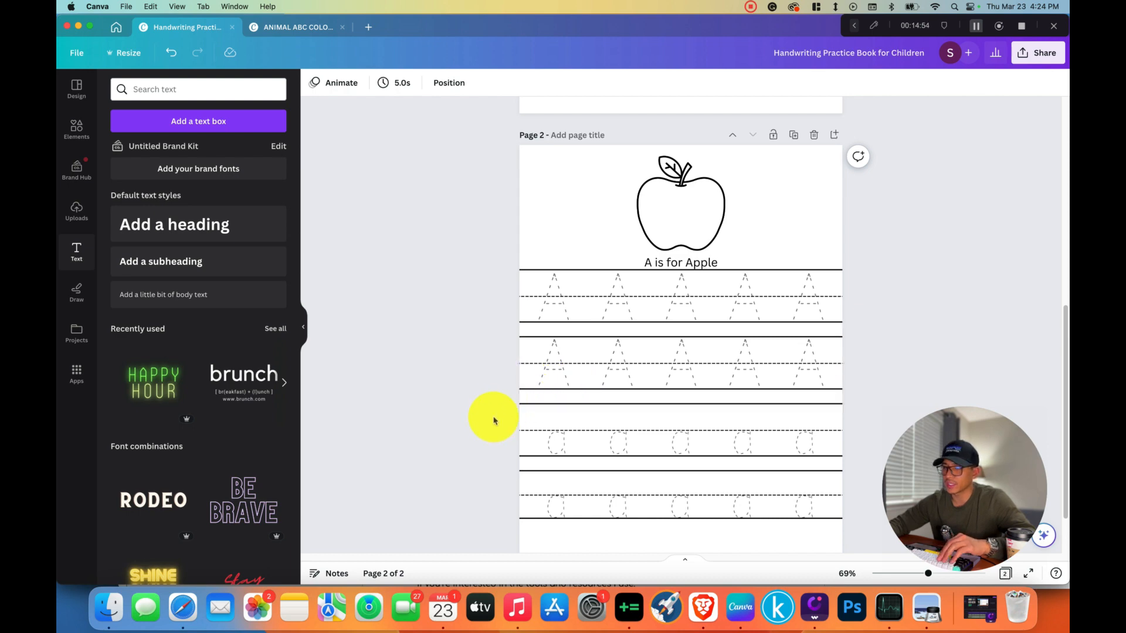
Show the rulers and guides around the page.
{"action": "scroll", "coordinate": [494, 420], "scroll_direction": "down", "scroll_amount": 2}
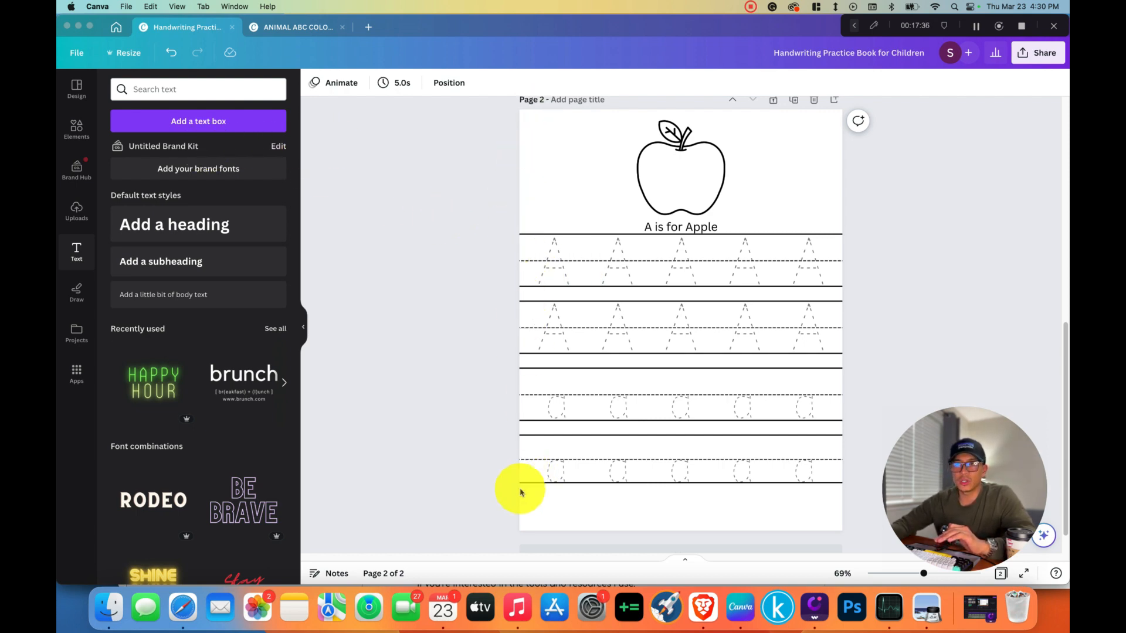
{"action": "left_click", "coordinate": [73, 57]}
{"action": "mouse_move", "coordinate": [125, 186]}
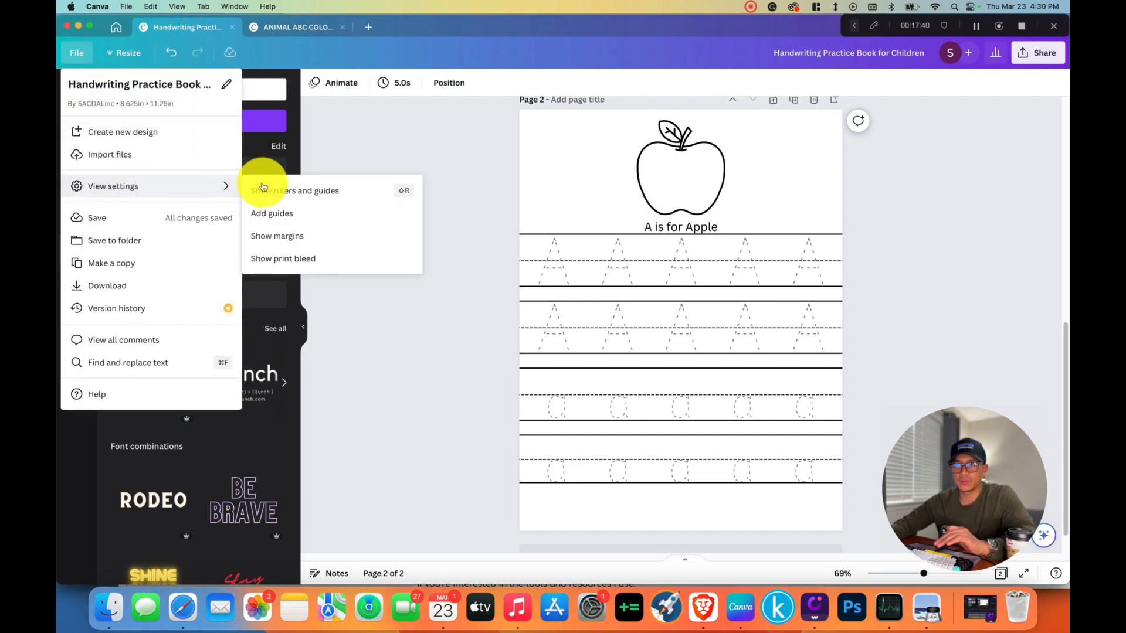
{"action": "left_click", "coordinate": [300, 192]}
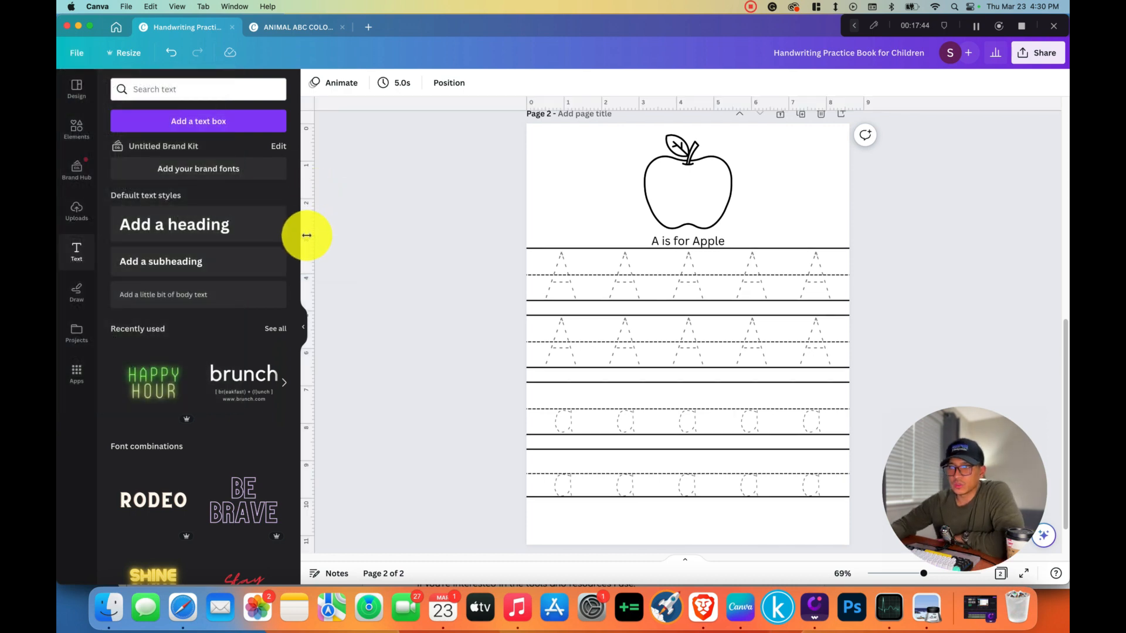
Place margin guides along all four sides of page 2, about 0.38 inches in from each page edge.
{"action": "left_click_drag", "start_coordinate": [305, 238], "coordinate": [537, 296]}
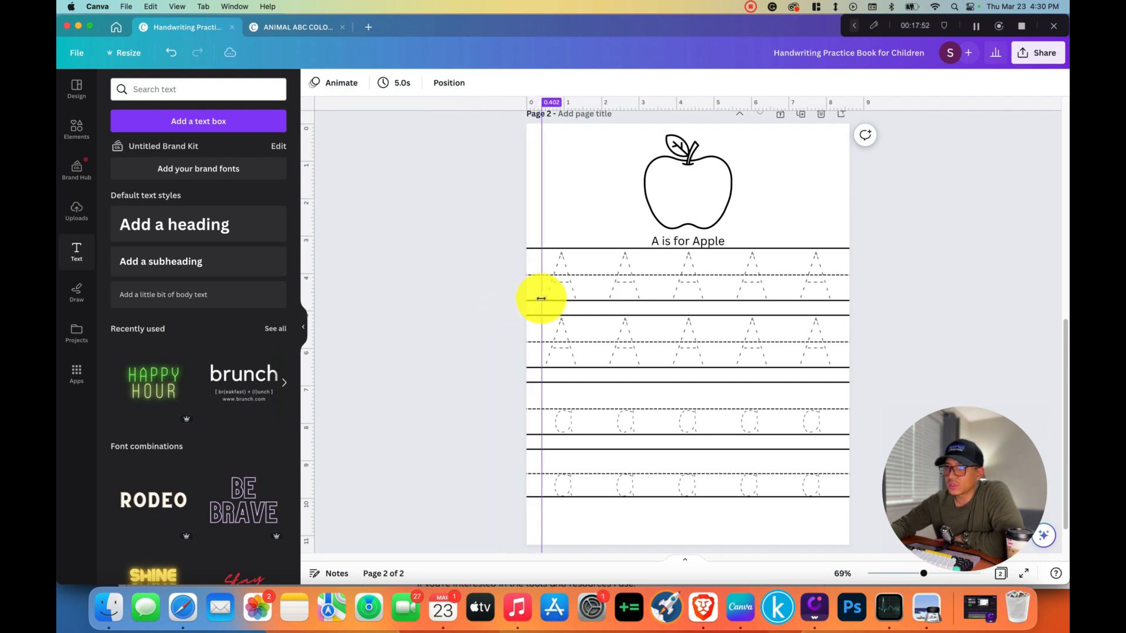
{"action": "left_click_drag", "start_coordinate": [540, 298], "coordinate": [539, 298]}
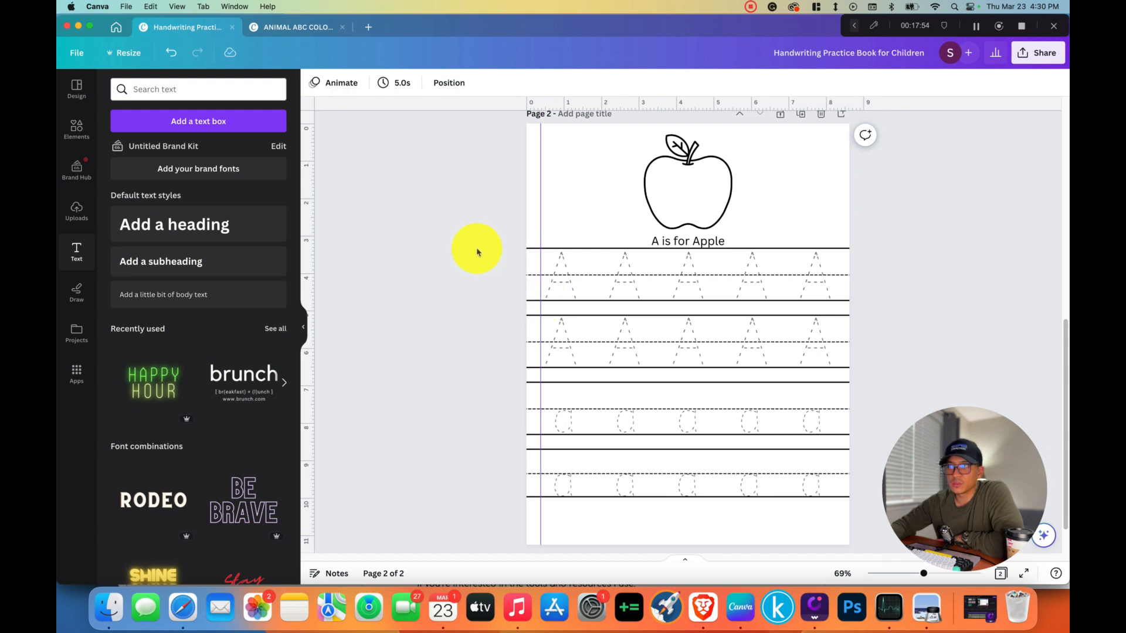
{"action": "left_click_drag", "start_coordinate": [653, 102], "coordinate": [654, 137]}
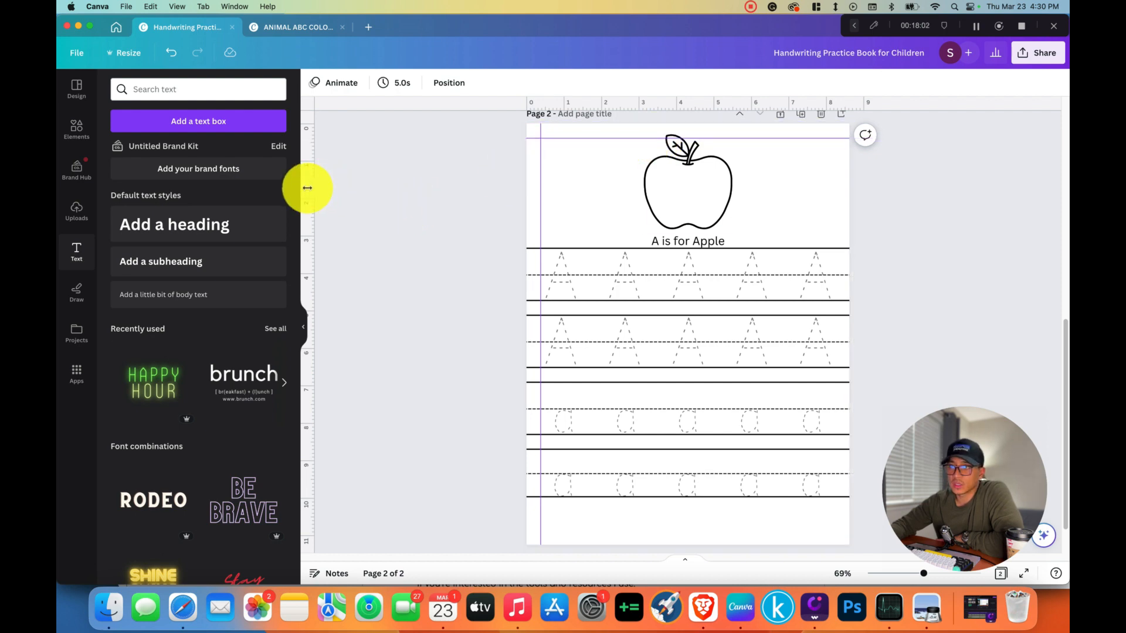
{"action": "left_click_drag", "start_coordinate": [307, 188], "coordinate": [836, 226]}
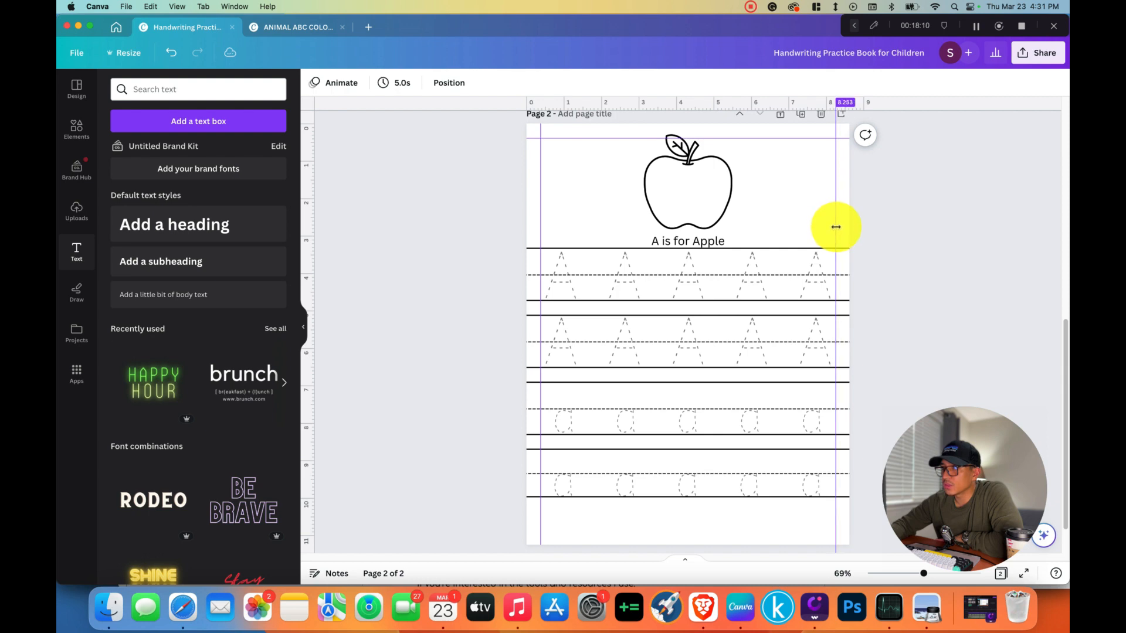
{"action": "left_click_drag", "start_coordinate": [836, 226], "coordinate": [836, 226]}
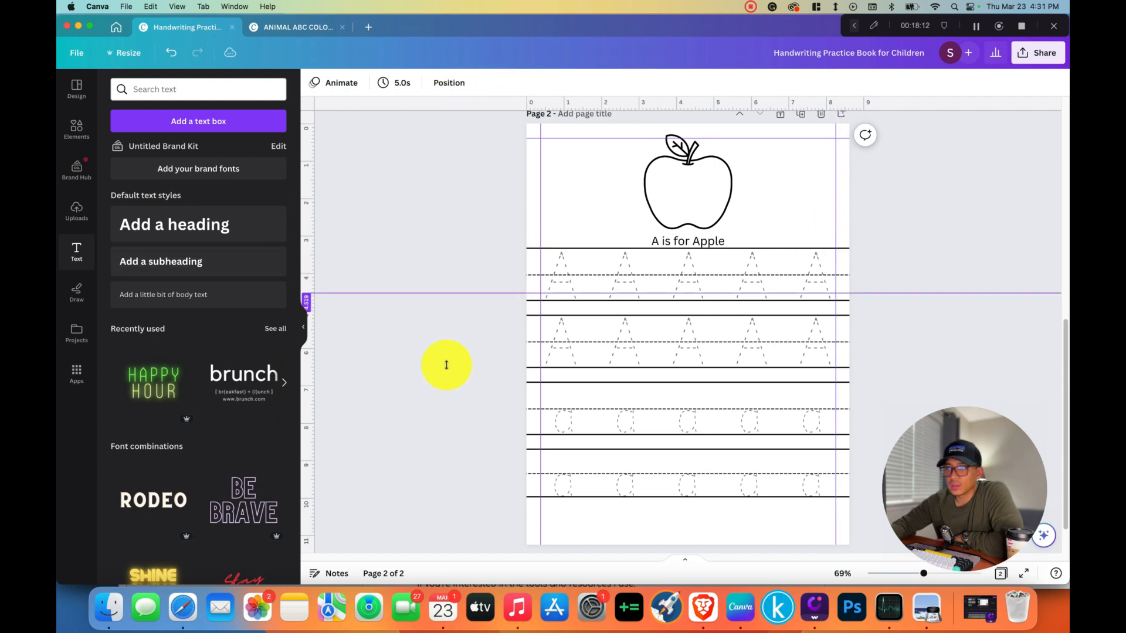
{"action": "left_click_drag", "start_coordinate": [446, 365], "coordinate": [465, 530]}
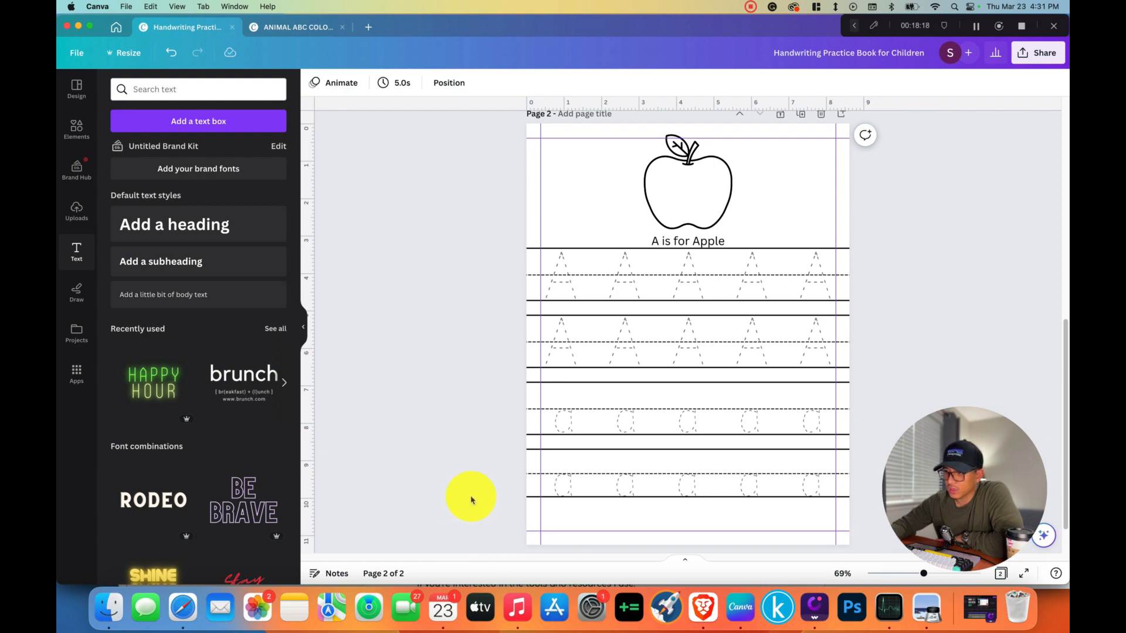
Shrink the apple illustration slightly and reposition it below the upper margin guide, centred above its caption.
{"action": "left_click", "coordinate": [659, 153]}
{"action": "left_click_drag", "start_coordinate": [644, 134], "coordinate": [648, 141]}
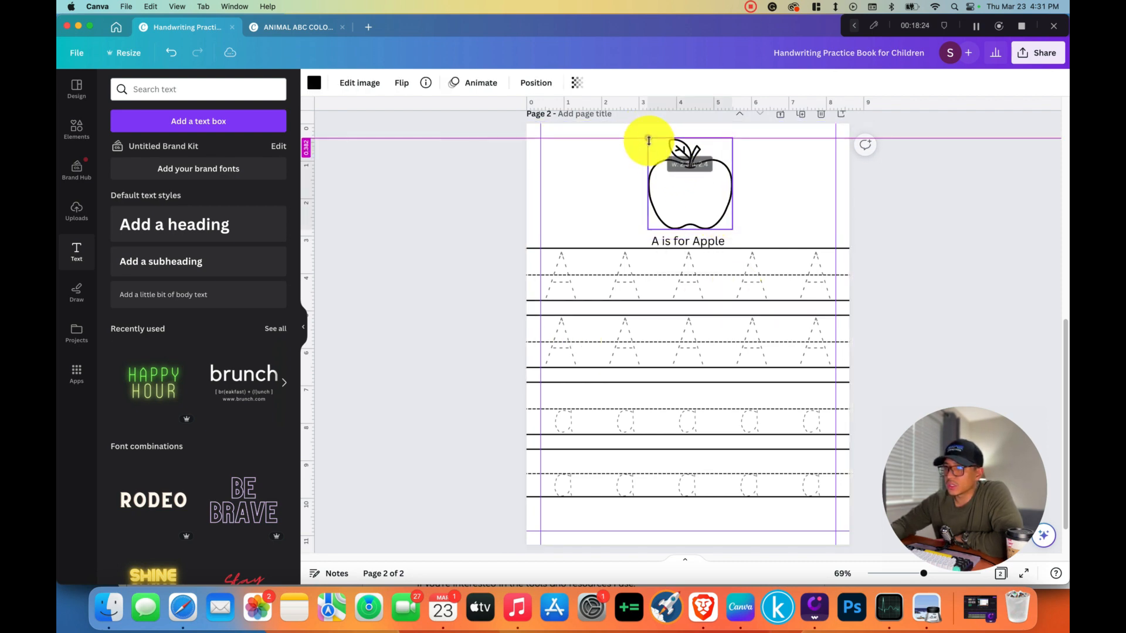
{"action": "left_click_drag", "start_coordinate": [683, 196], "coordinate": [681, 210]}
{"action": "left_click", "coordinate": [973, 209]}
{"action": "left_click", "coordinate": [993, 217]}
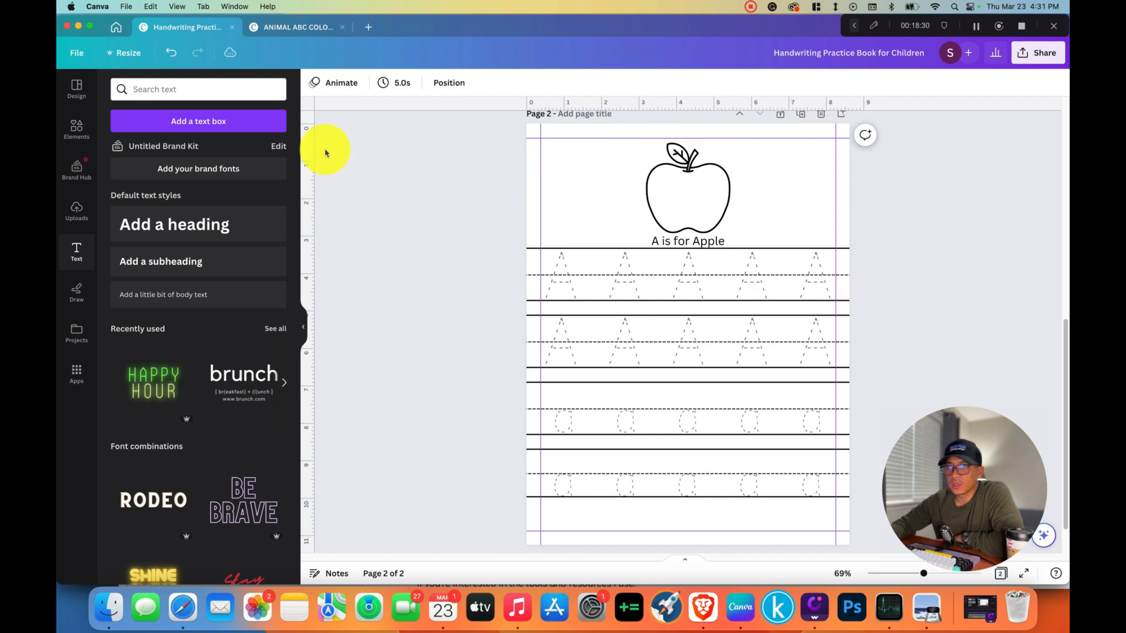
Hide the rulers and guides around the page.
{"action": "left_click", "coordinate": [76, 53]}
{"action": "left_click", "coordinate": [111, 186]}
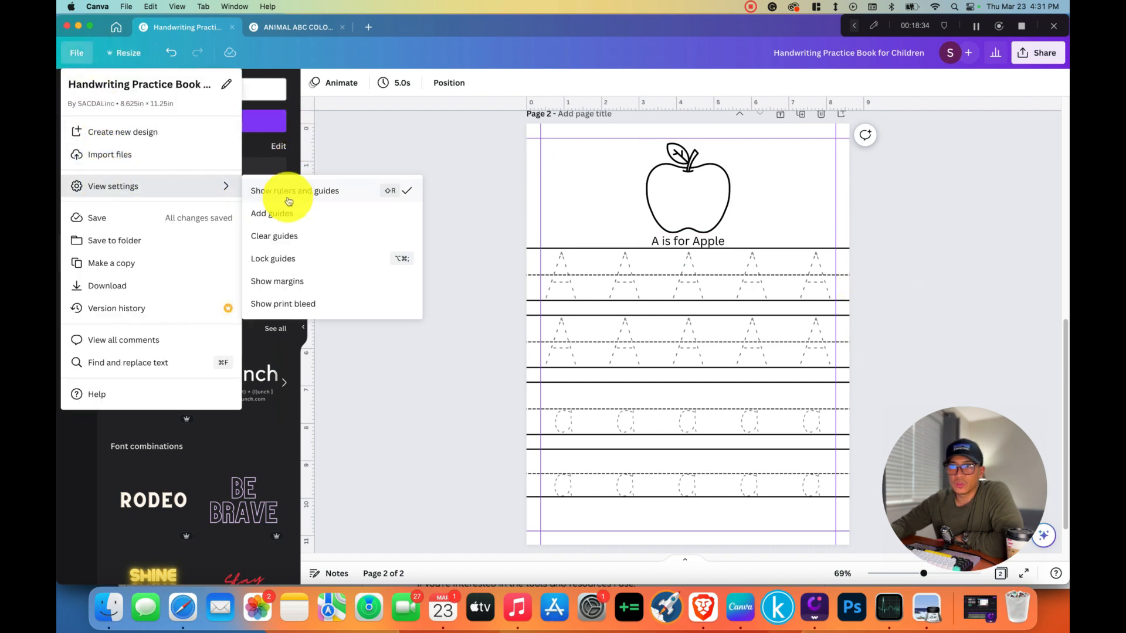
{"action": "left_click", "coordinate": [418, 192]}
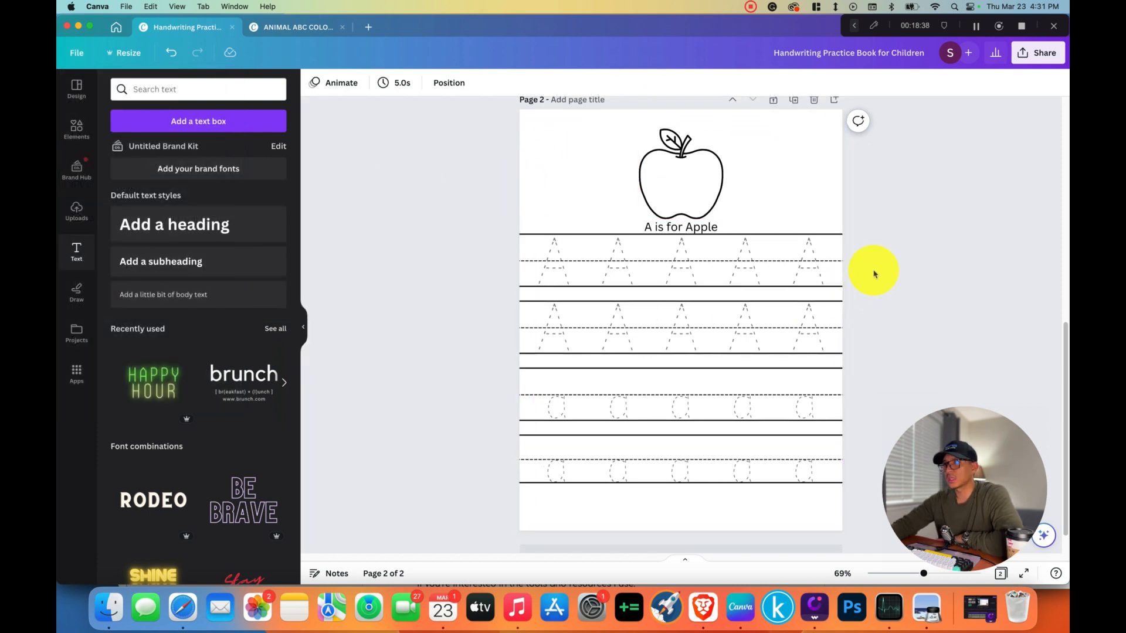
Download all pages of the design as PDF Print with the RGB color profile.
{"action": "left_click", "coordinate": [1034, 56]}
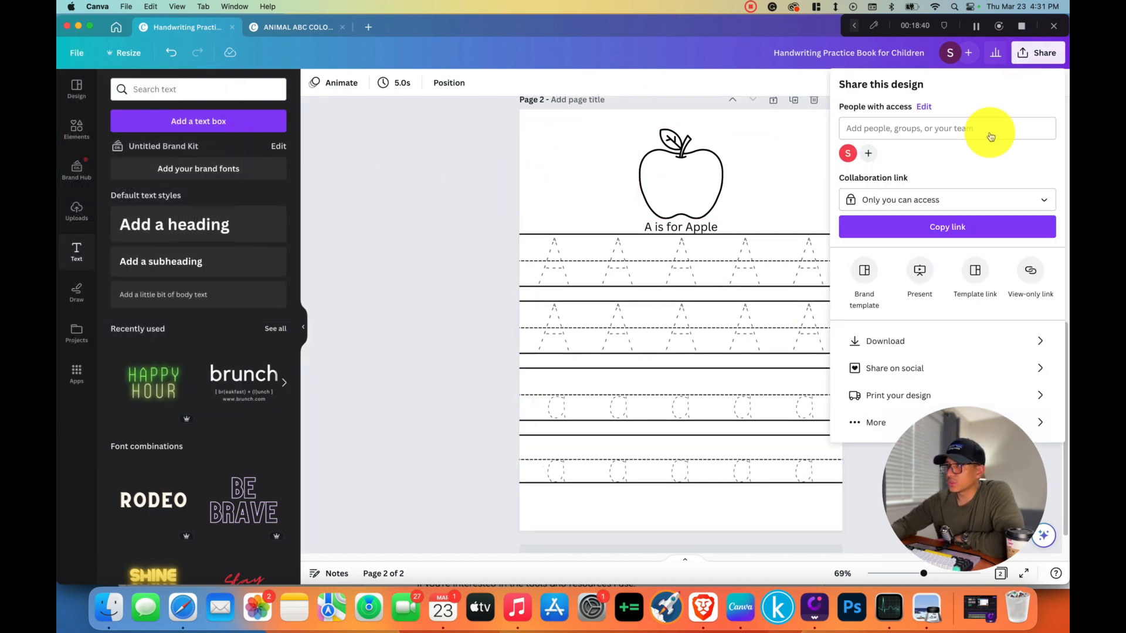
{"action": "left_click", "coordinate": [882, 340]}
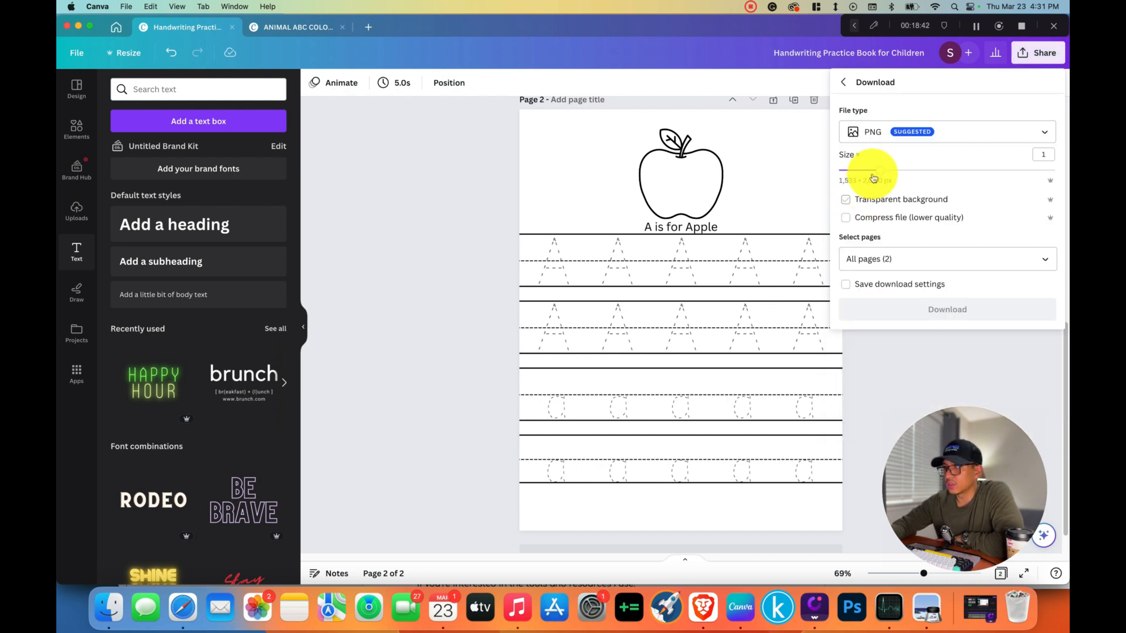
{"action": "left_click", "coordinate": [899, 133]}
{"action": "left_click", "coordinate": [887, 276]}
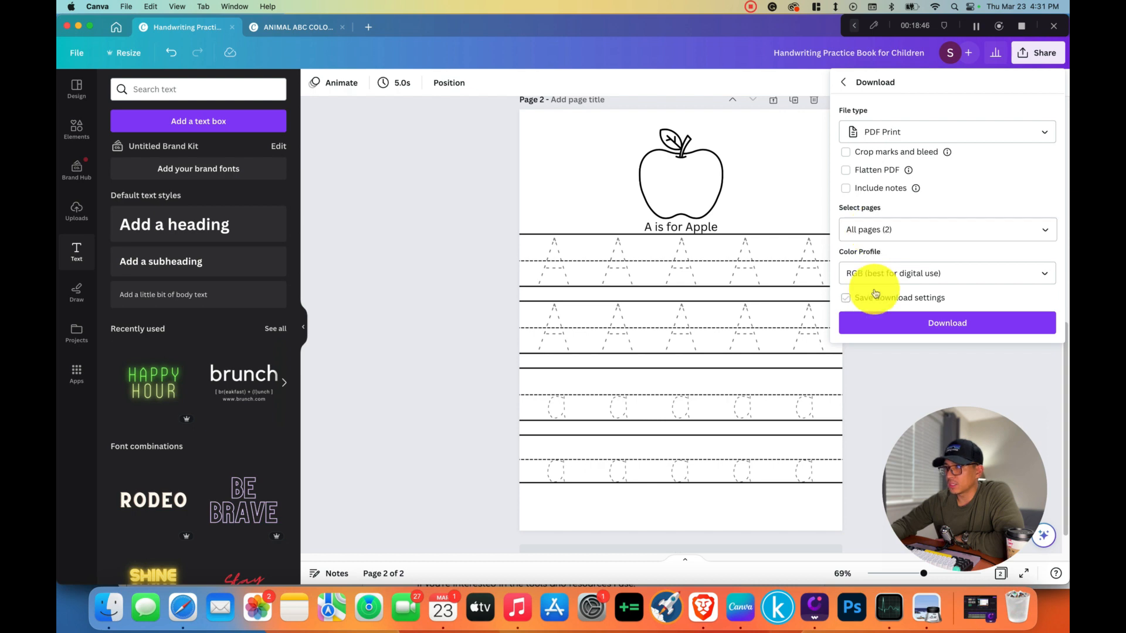
{"action": "left_click", "coordinate": [865, 274]}
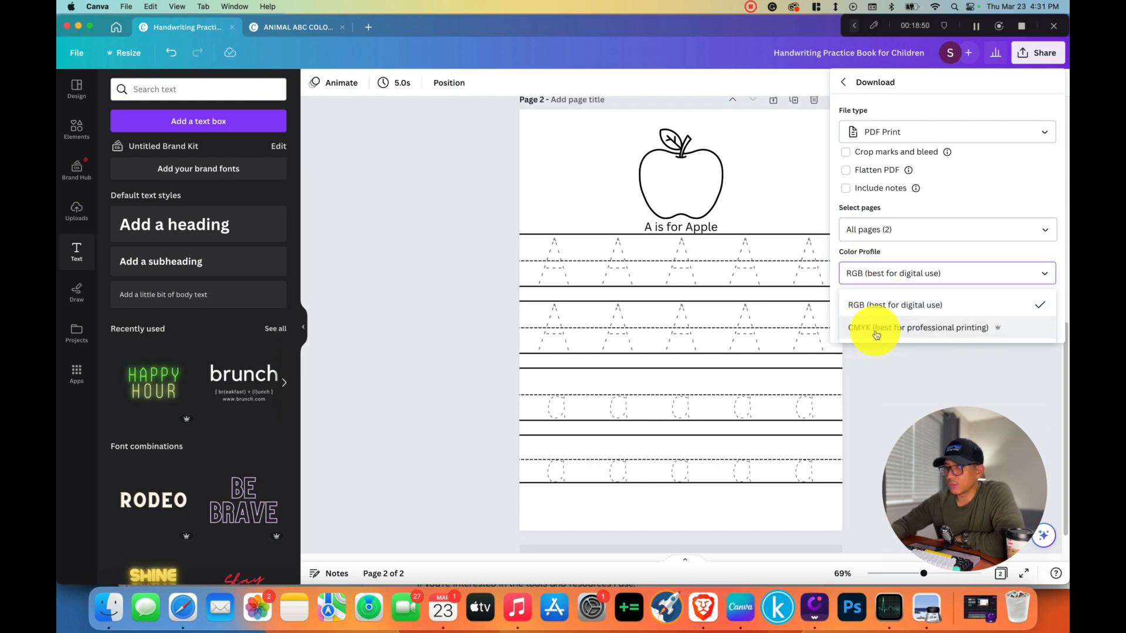
{"action": "left_click", "coordinate": [934, 309]}
{"action": "left_click", "coordinate": [925, 322]}
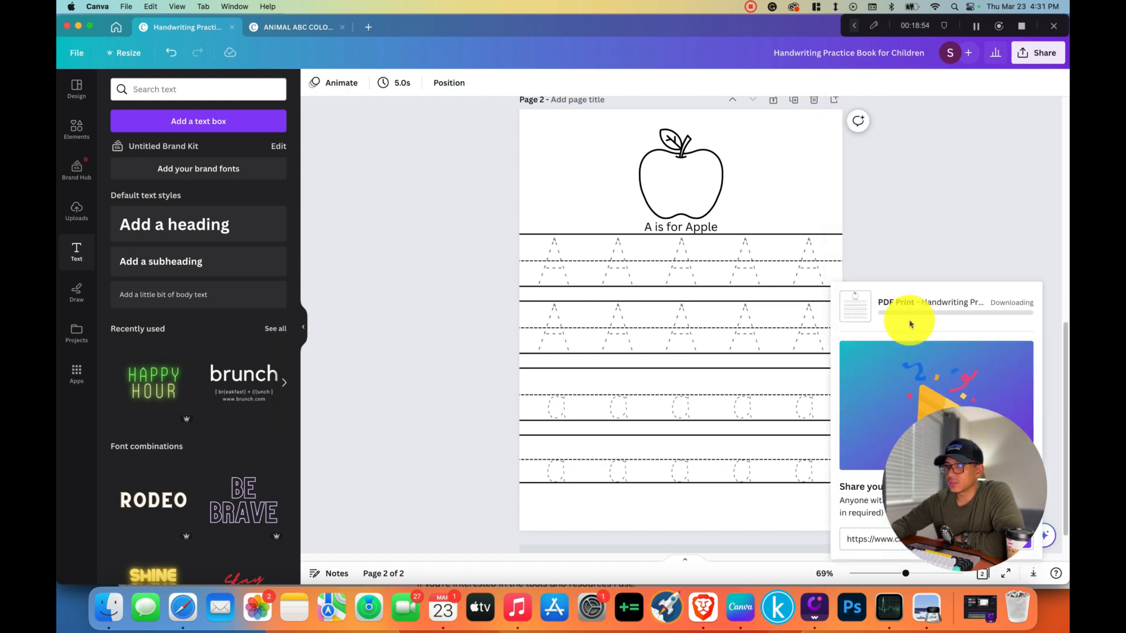